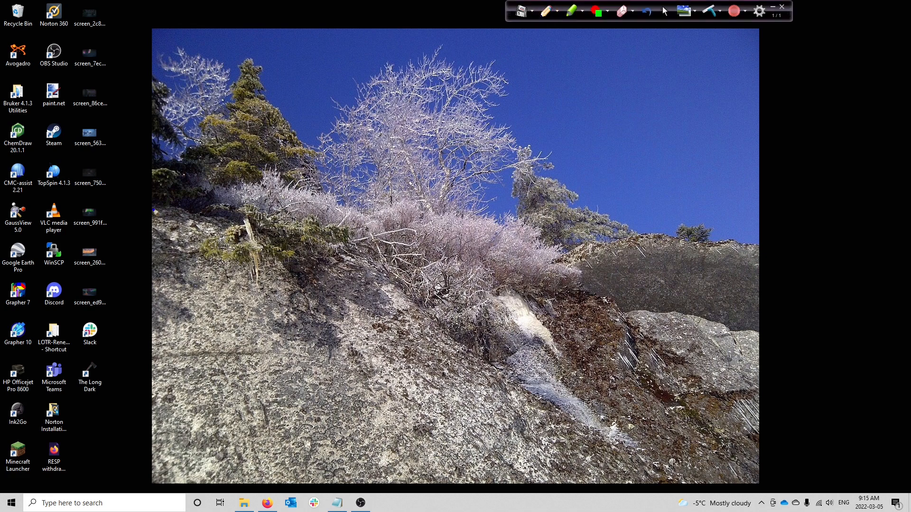
Circle the GaussView desktop icon with yellow pen ink.
{"action": "left_click", "coordinate": [558, 15]}
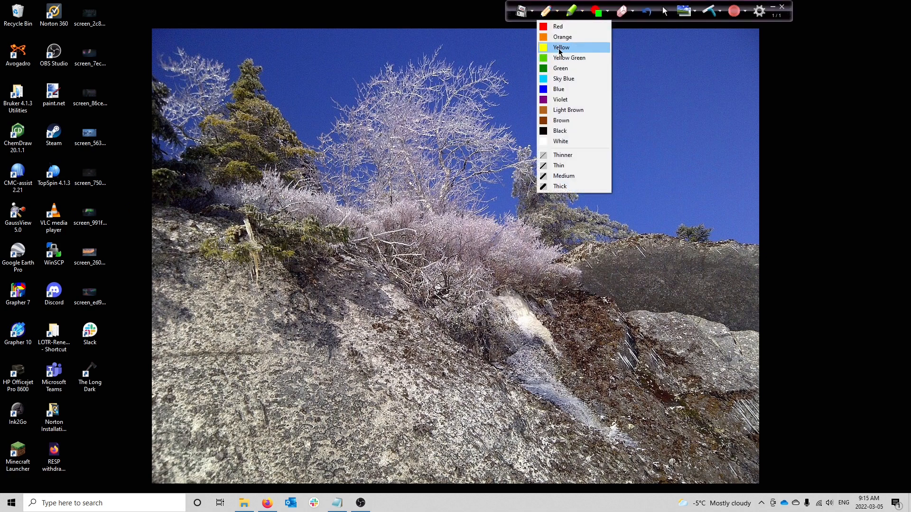
{"action": "left_click", "coordinate": [562, 47]}
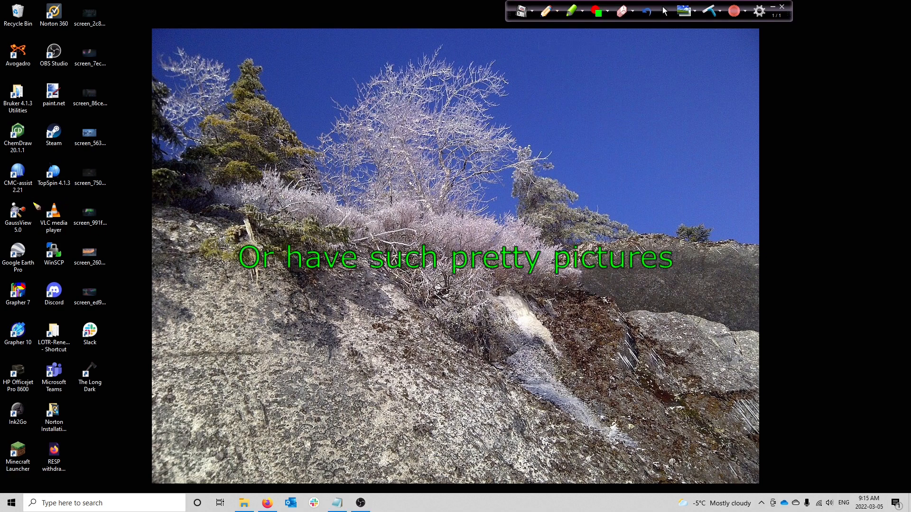
{"action": "mouse_move", "coordinate": [34, 203]}
{"action": "left_mouse_down"}
{"action": "mouse_move", "coordinate": [14, 195]}
{"action": "mouse_move", "coordinate": [4, 232]}
{"action": "mouse_move", "coordinate": [24, 241]}
{"action": "mouse_move", "coordinate": [34, 203]}
{"action": "left_mouse_up"}
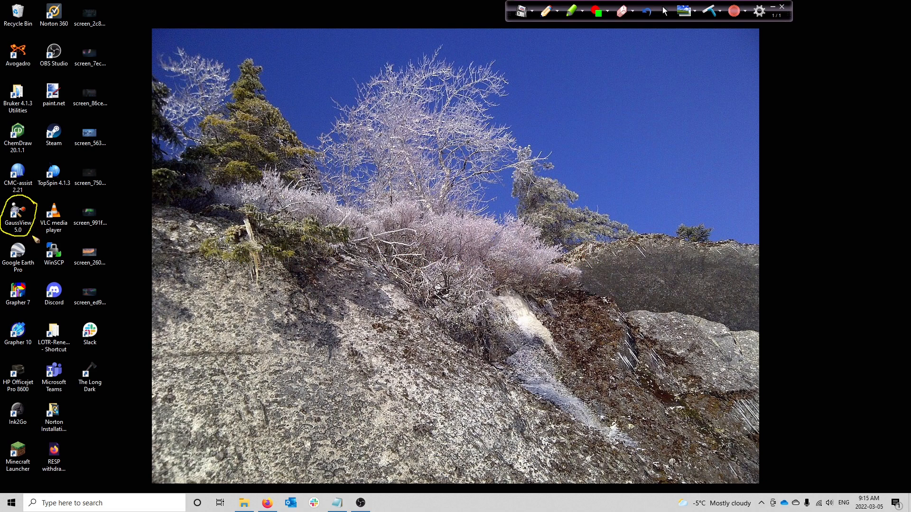
Clear the ink, launch GaussView 5.0 and move its builder window aside.
{"action": "left_click", "coordinate": [710, 14]}
{"action": "double_click", "coordinate": [13, 221]}
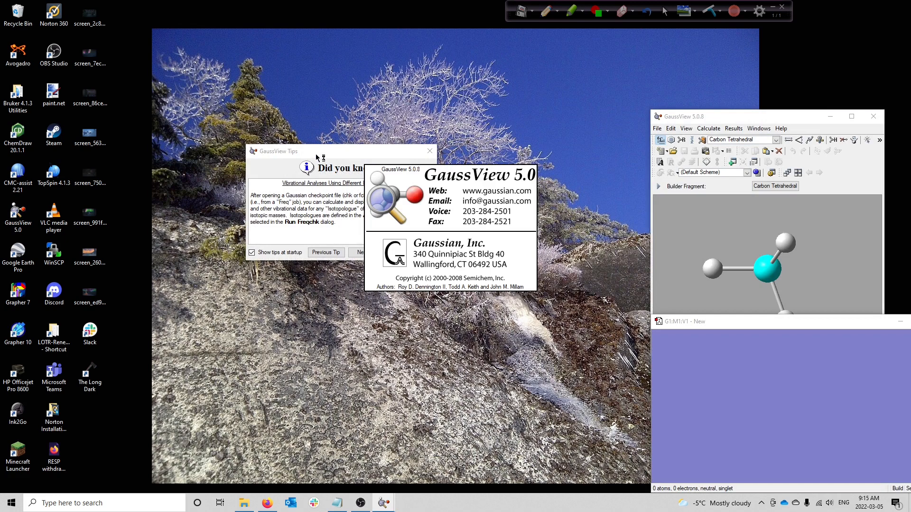
{"action": "left_click_drag", "start_coordinate": [738, 118], "coordinate": [565, 69]}
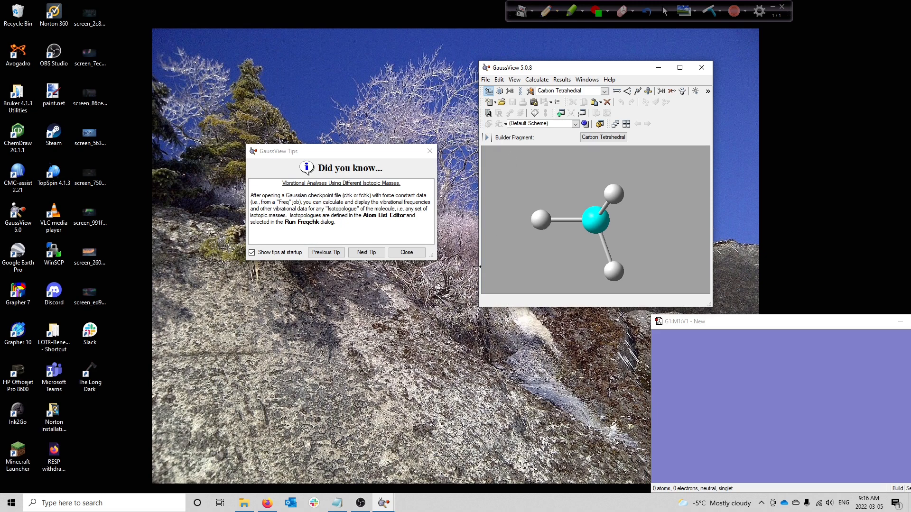
Close the Tips dialog, move the builder left and the G1:M1:V1 - New window beside it.
{"action": "left_click", "coordinate": [407, 253]}
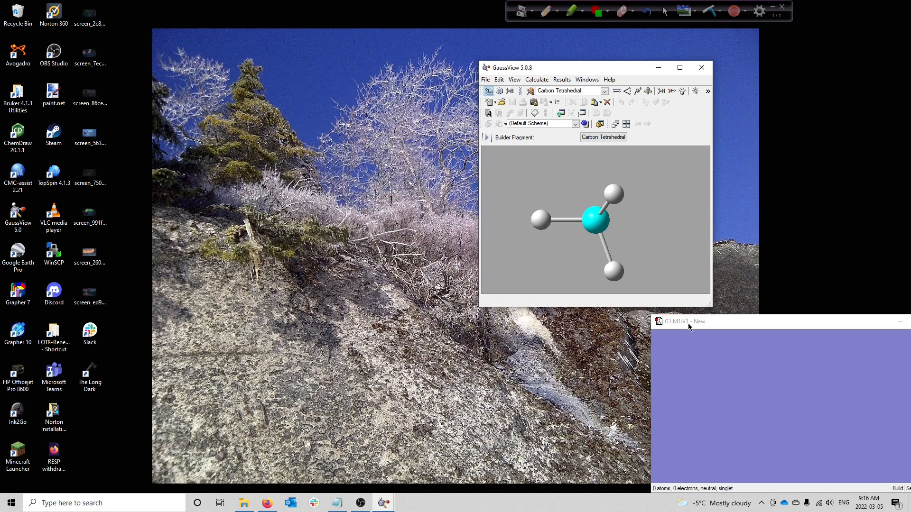
{"action": "left_click_drag", "start_coordinate": [579, 76], "coordinate": [438, 70]}
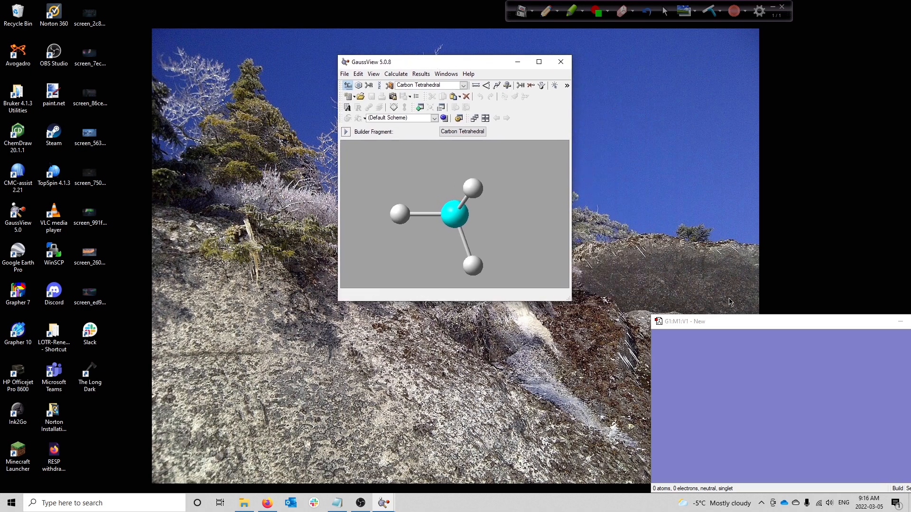
{"action": "left_click_drag", "start_coordinate": [731, 317], "coordinate": [655, 151]}
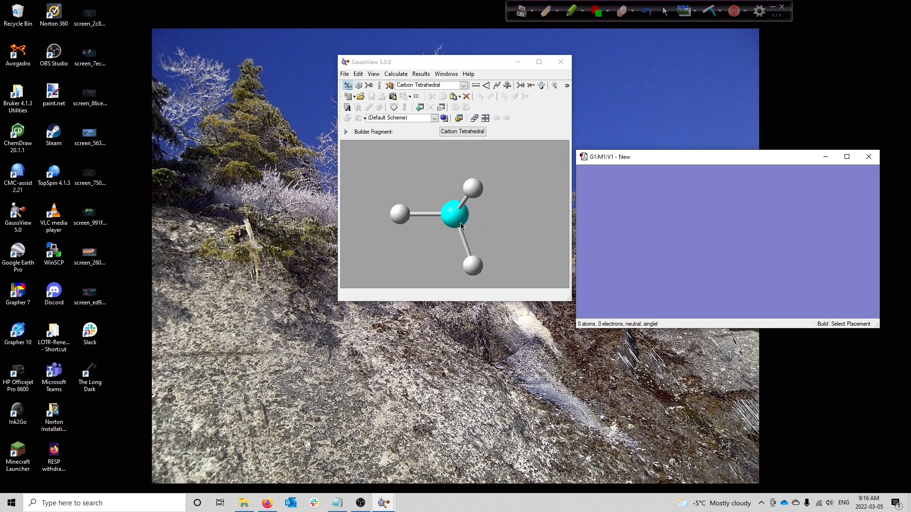
Place a Carbon Tetrahedral methane, then add a second carbon at a hydrogen to form ethane.
{"action": "left_click", "coordinate": [692, 249]}
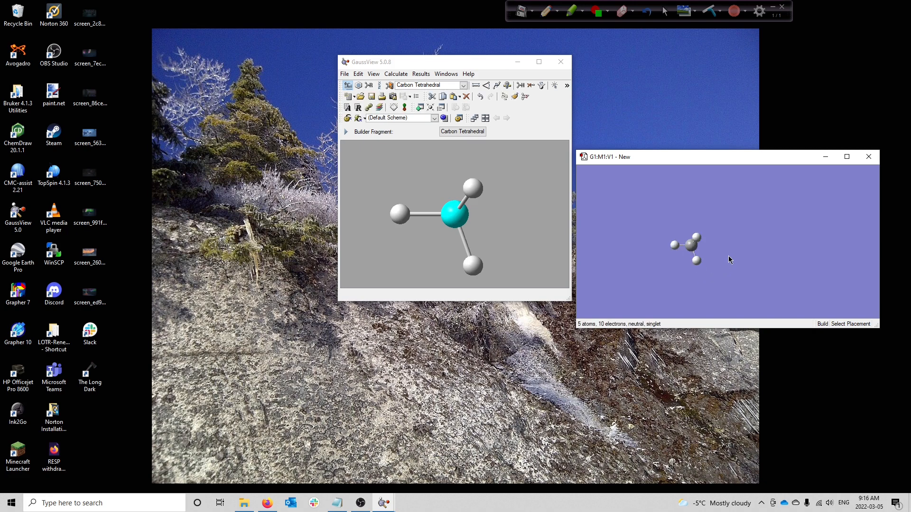
{"action": "left_click_drag", "start_coordinate": [728, 247], "coordinate": [761, 242]}
{"action": "left_click", "coordinate": [707, 242]}
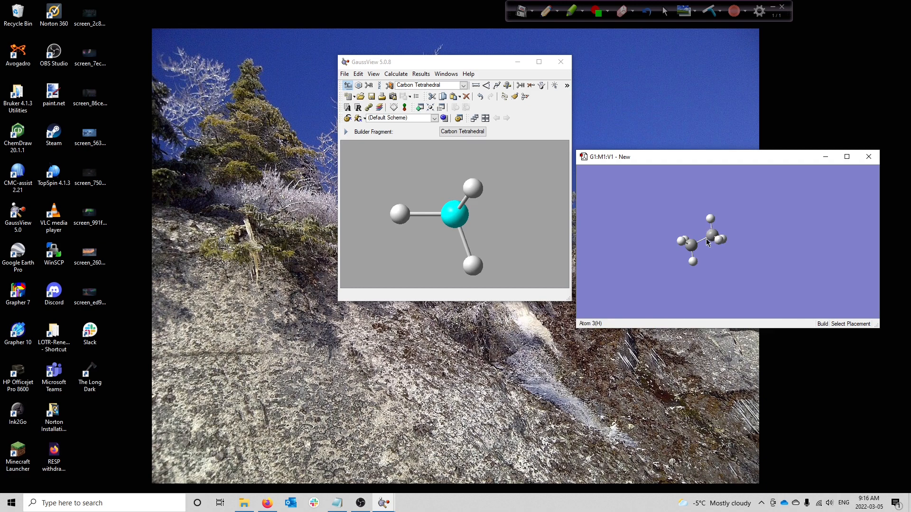
{"action": "left_click_drag", "start_coordinate": [765, 230], "coordinate": [730, 257]}
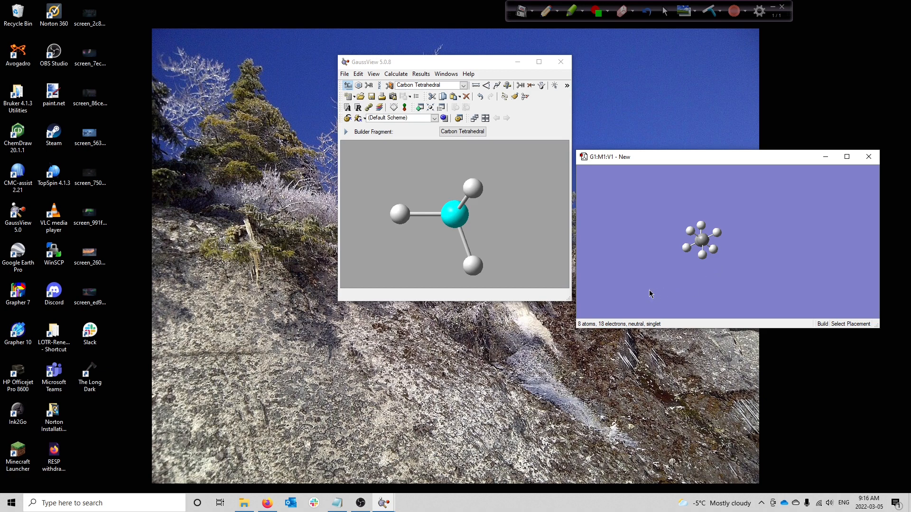
Mark the element fragment picker with blue pen ink.
{"action": "left_click", "coordinate": [548, 14]}
{"action": "left_click", "coordinate": [557, 12]}
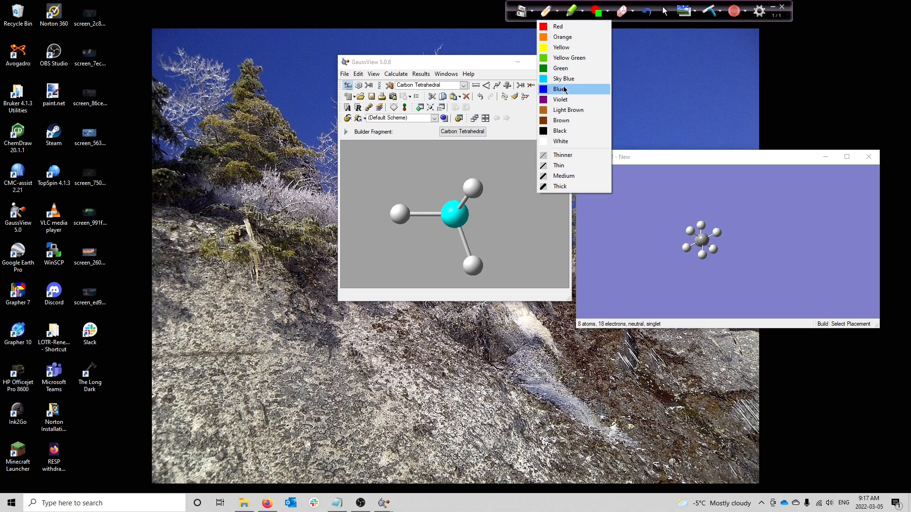
{"action": "left_click", "coordinate": [565, 89]}
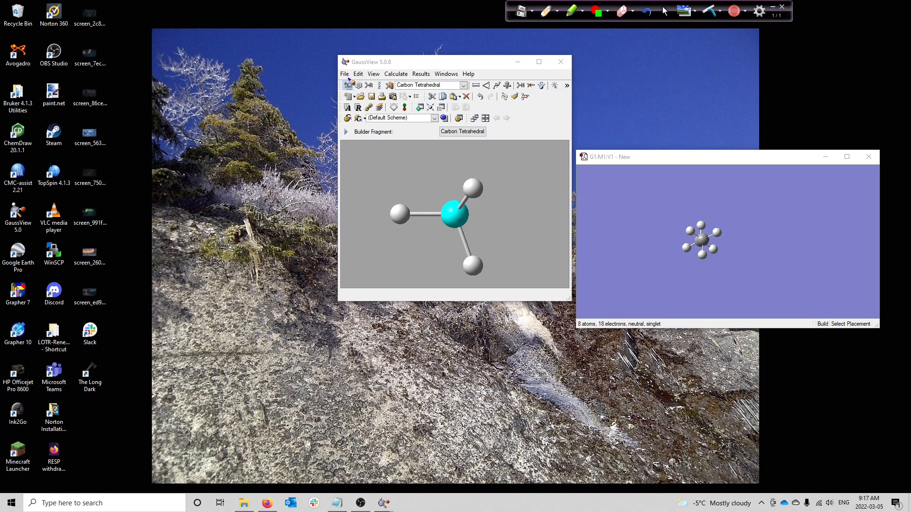
{"action": "mouse_move", "coordinate": [349, 79]}
{"action": "left_mouse_down"}
{"action": "mouse_move", "coordinate": [340, 89]}
{"action": "mouse_move", "coordinate": [355, 83]}
{"action": "left_mouse_up"}
Open Element Fragments, choose nitrogen, and mark the bare N atom option in ink.
{"action": "left_click", "coordinate": [707, 13]}
{"action": "left_click", "coordinate": [664, 11]}
{"action": "left_click", "coordinate": [347, 86]}
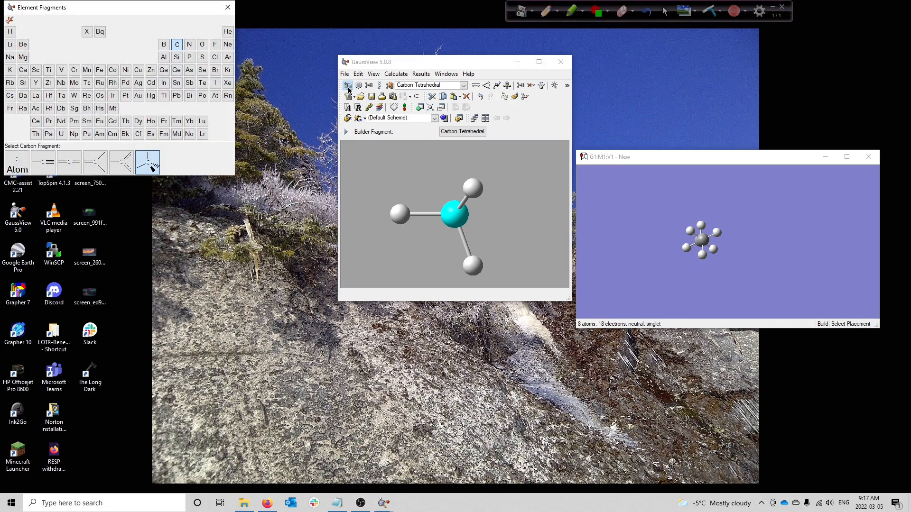
{"action": "left_click", "coordinate": [189, 46]}
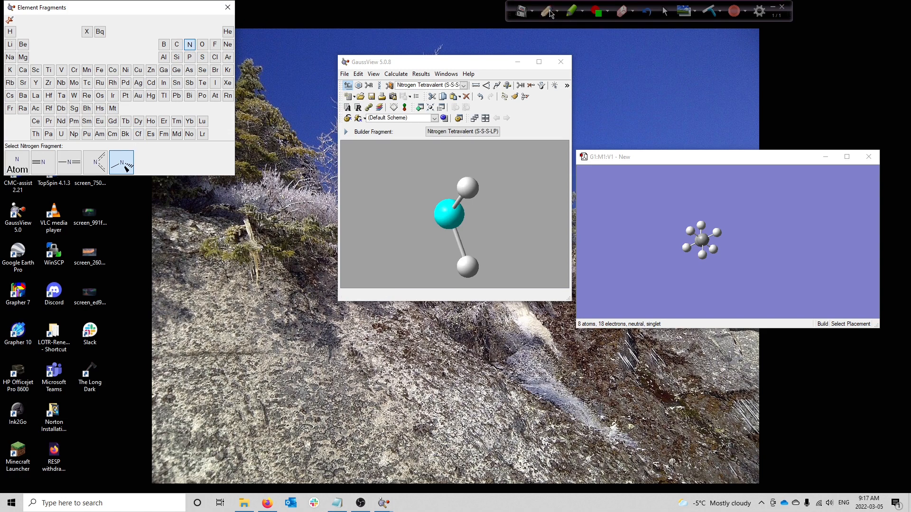
{"action": "mouse_move", "coordinate": [110, 148]}
{"action": "left_mouse_down"}
{"action": "mouse_move", "coordinate": [131, 176]}
{"action": "mouse_move", "coordinate": [109, 173]}
{"action": "mouse_move", "coordinate": [138, 158]}
{"action": "left_mouse_up"}
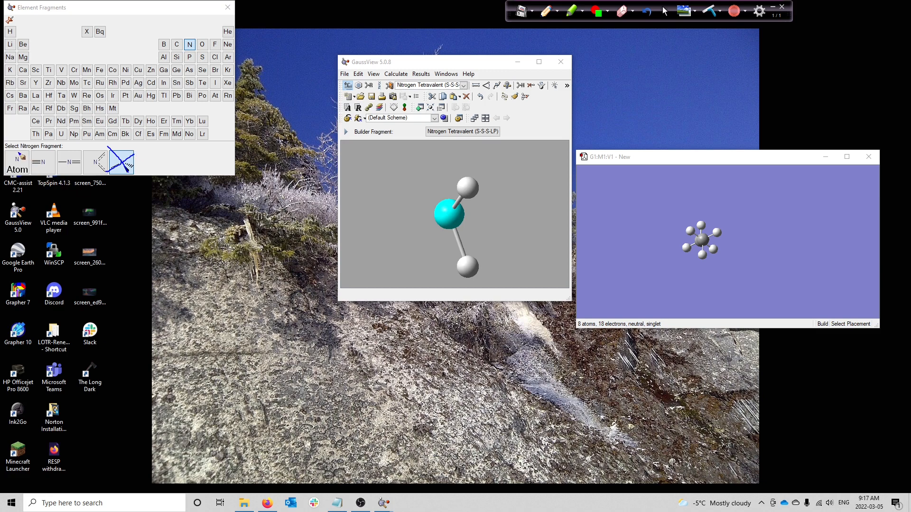
{"action": "mouse_move", "coordinate": [21, 153]}
{"action": "left_mouse_down"}
{"action": "mouse_move", "coordinate": [7, 175]}
{"action": "mouse_move", "coordinate": [27, 177]}
{"action": "mouse_move", "coordinate": [31, 159]}
{"action": "mouse_move", "coordinate": [18, 151]}
{"action": "left_mouse_up"}
Replace one ethane carbon with a single nitrogen atom.
{"action": "left_click", "coordinate": [709, 11]}
{"action": "left_click", "coordinate": [664, 11]}
{"action": "left_click", "coordinate": [19, 166]}
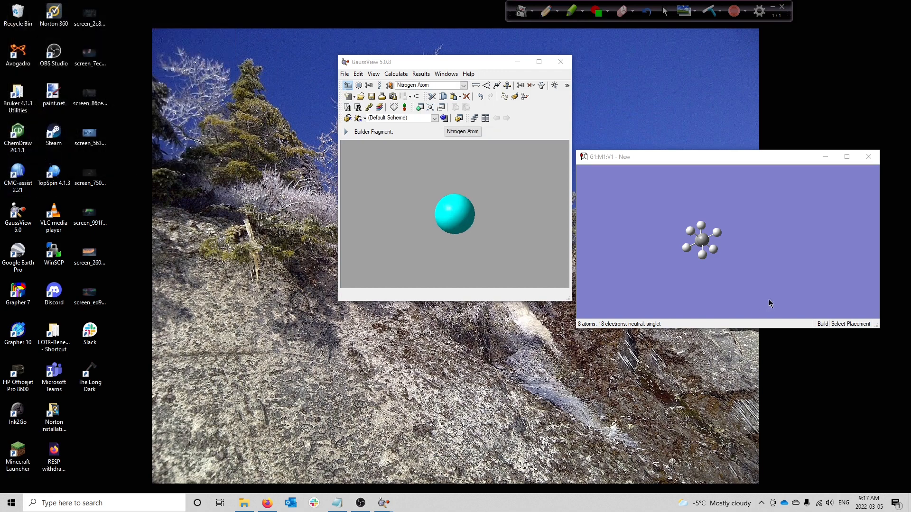
{"action": "mouse_move", "coordinate": [745, 249]}
{"action": "left_mouse_down"}
{"action": "mouse_move", "coordinate": [763, 247]}
{"action": "mouse_move", "coordinate": [727, 249]}
{"action": "left_mouse_up"}
{"action": "left_click", "coordinate": [708, 240]}
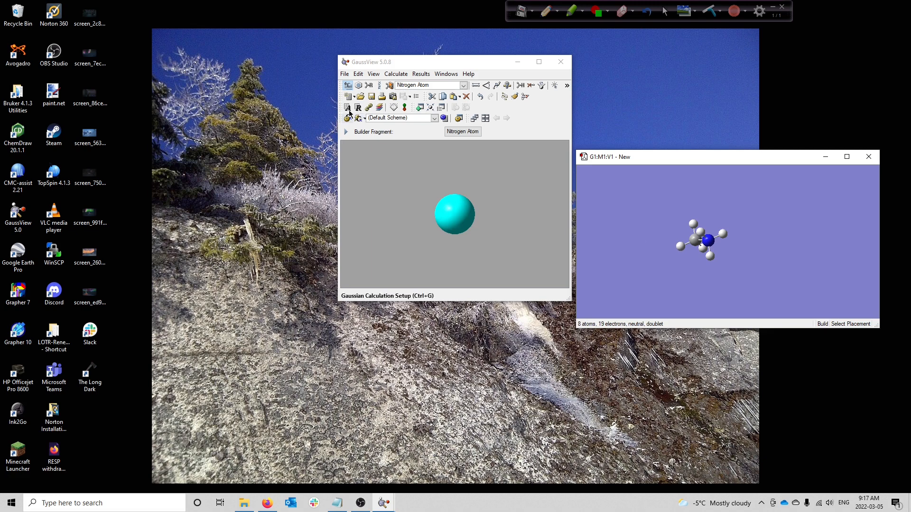
Replace the remaining carbon with a single boron atom.
{"action": "left_click", "coordinate": [348, 86]}
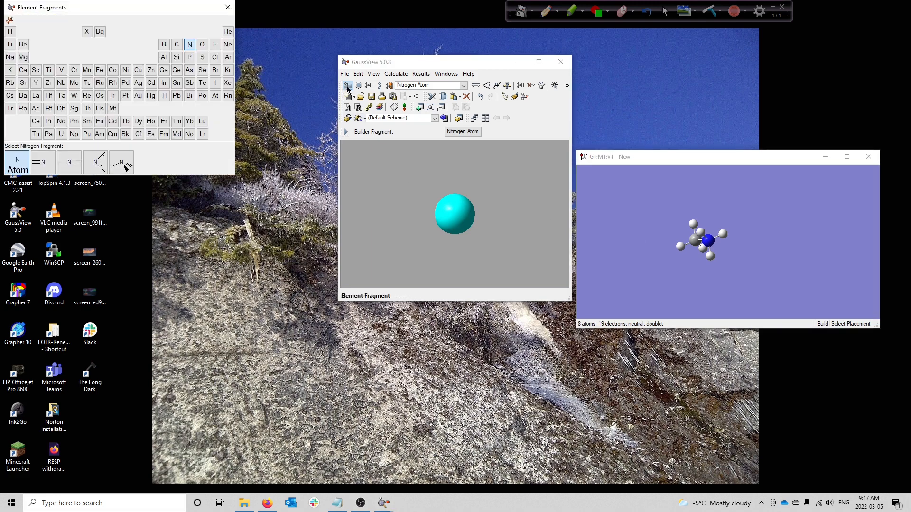
{"action": "left_click", "coordinate": [164, 44]}
{"action": "left_click", "coordinate": [17, 162]}
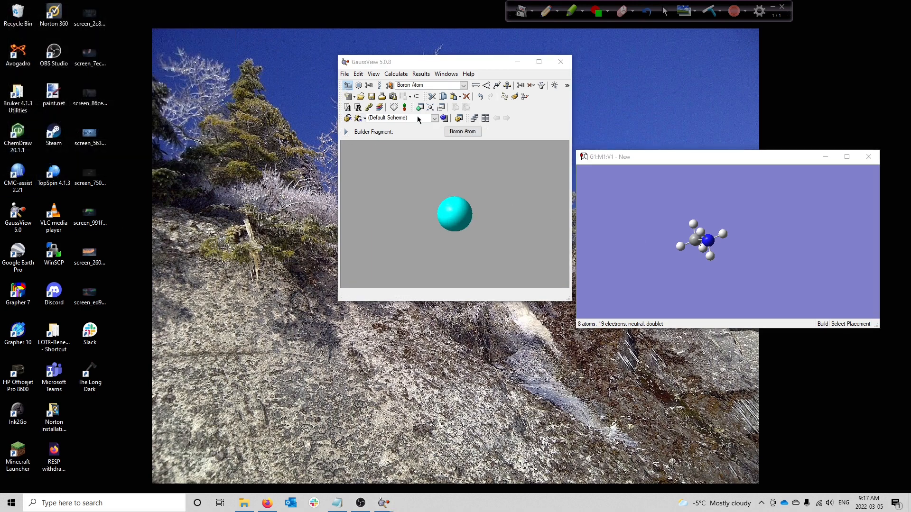
{"action": "left_click", "coordinate": [696, 242]}
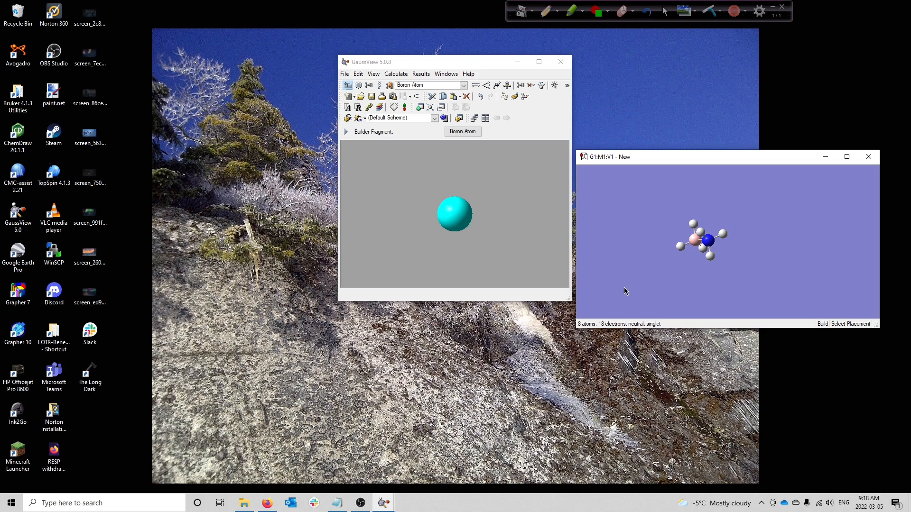
Open Gaussian Calculation Setup and set the job type to Opt+Freq at hf/3-21g.
{"action": "left_click", "coordinate": [397, 74]}
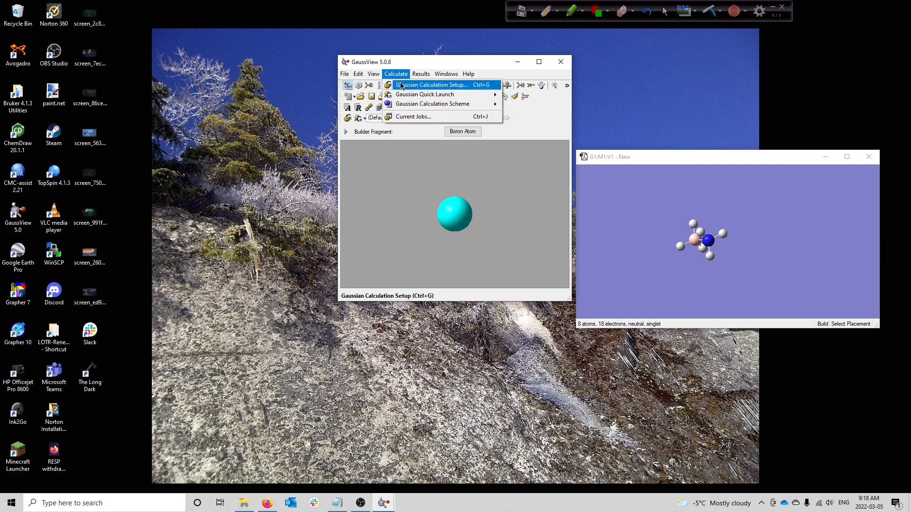
{"action": "left_click", "coordinate": [401, 87]}
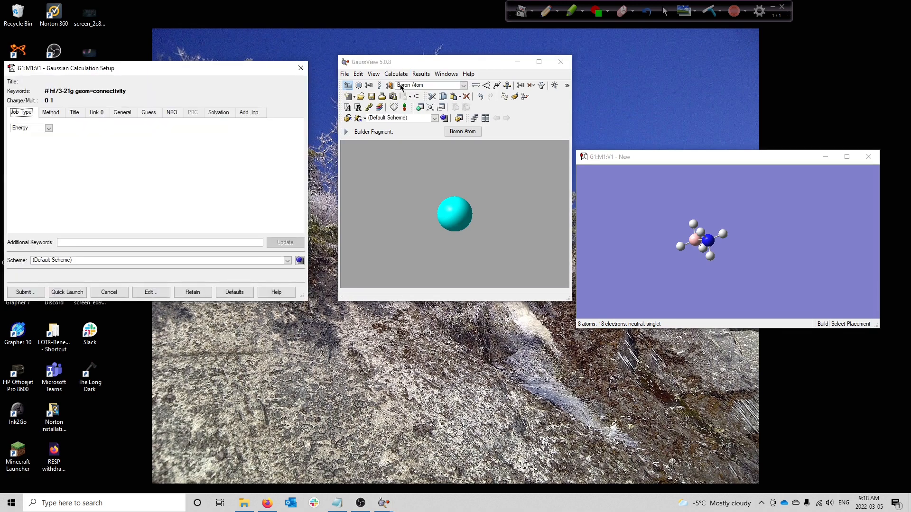
{"action": "left_click_drag", "start_coordinate": [246, 81], "coordinate": [285, 144]}
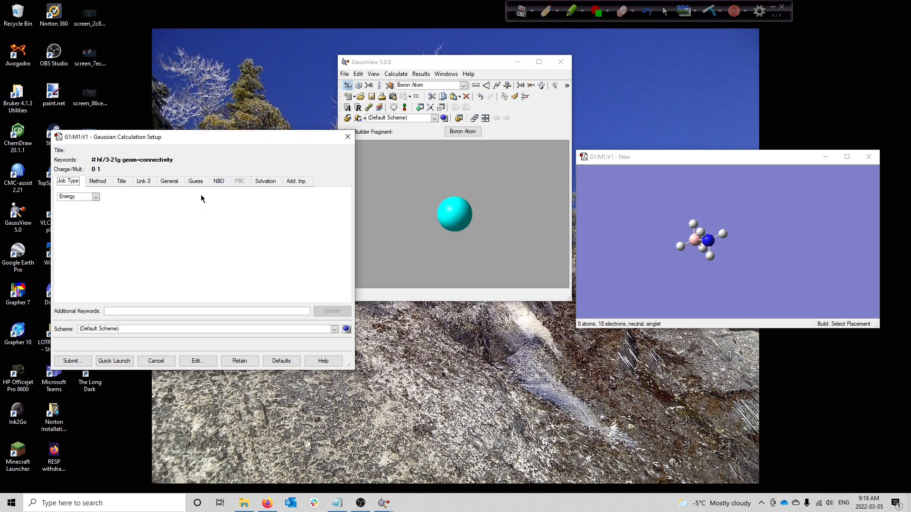
{"action": "left_click", "coordinate": [93, 196]}
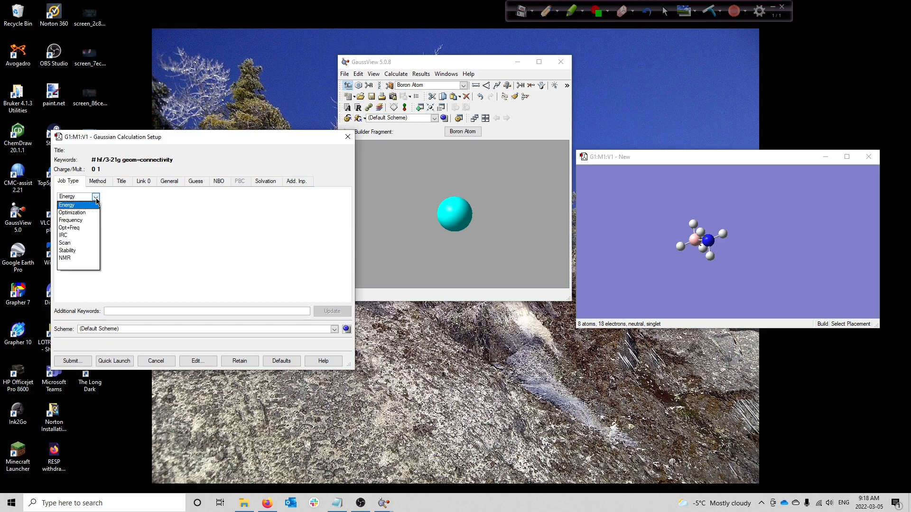
{"action": "left_click", "coordinate": [77, 229]}
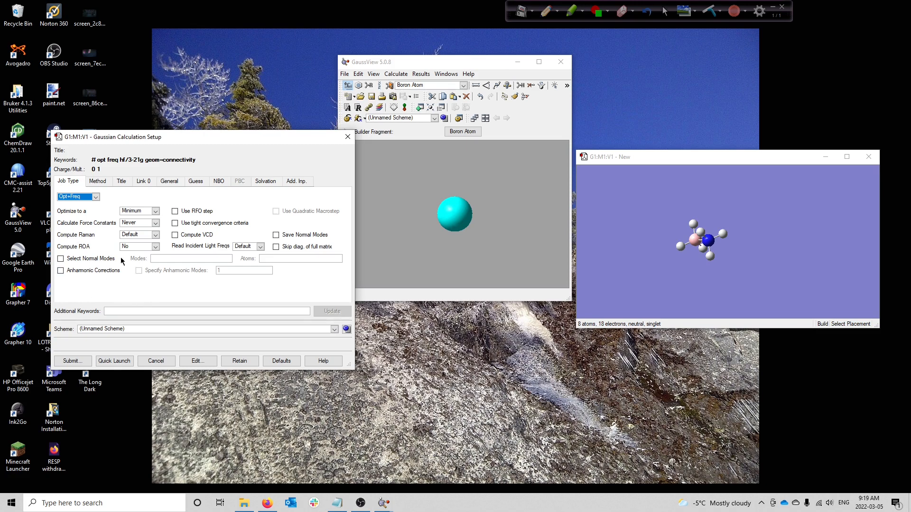
Select DFT with the PBEPBE functional and cc-pVTZ basis, then bring up the Notepad notes.
{"action": "left_click", "coordinate": [100, 184]}
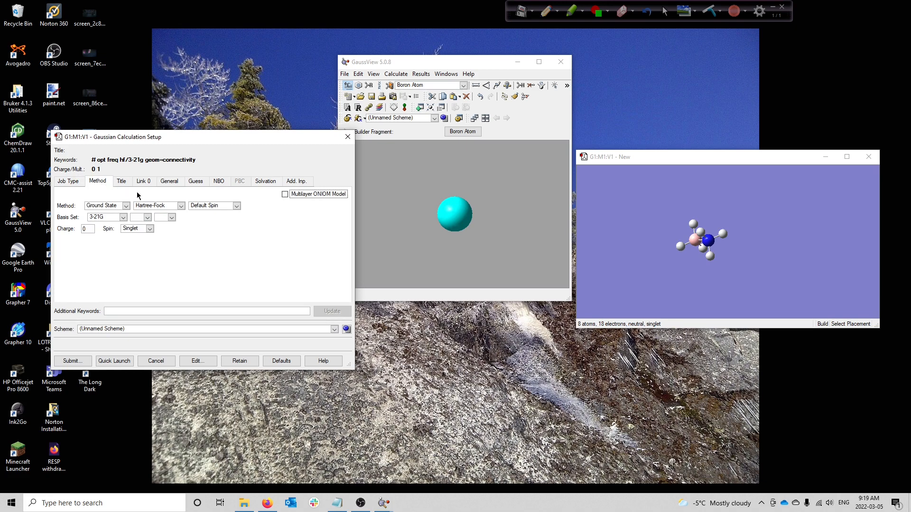
{"action": "left_click", "coordinate": [183, 205]}
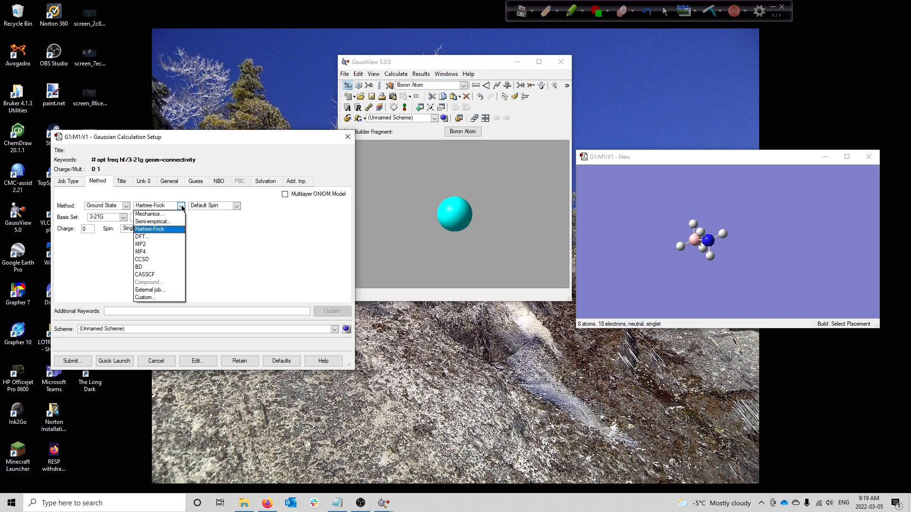
{"action": "left_click", "coordinate": [150, 237]}
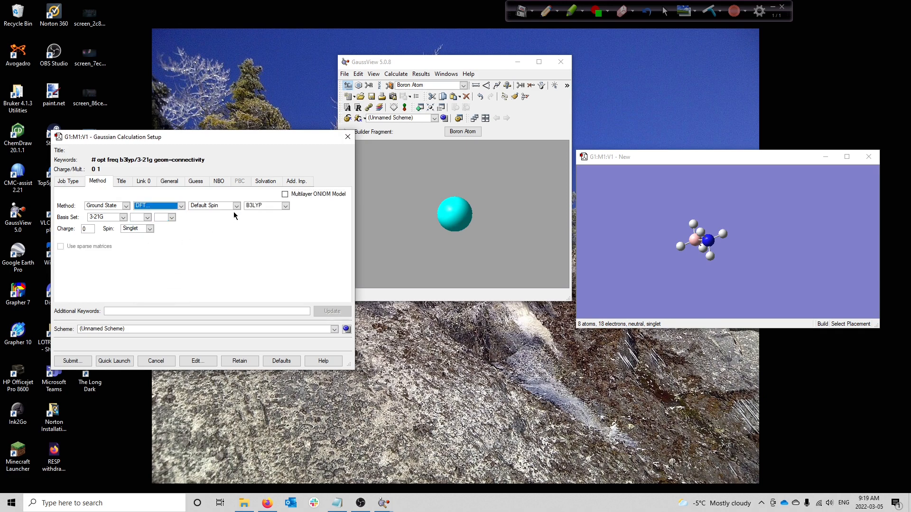
{"action": "left_click", "coordinate": [285, 206]}
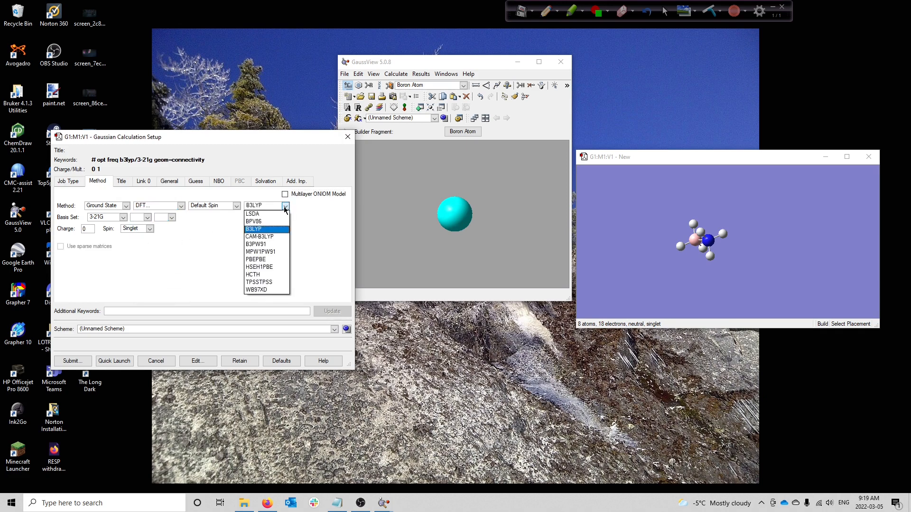
{"action": "left_click", "coordinate": [268, 262]}
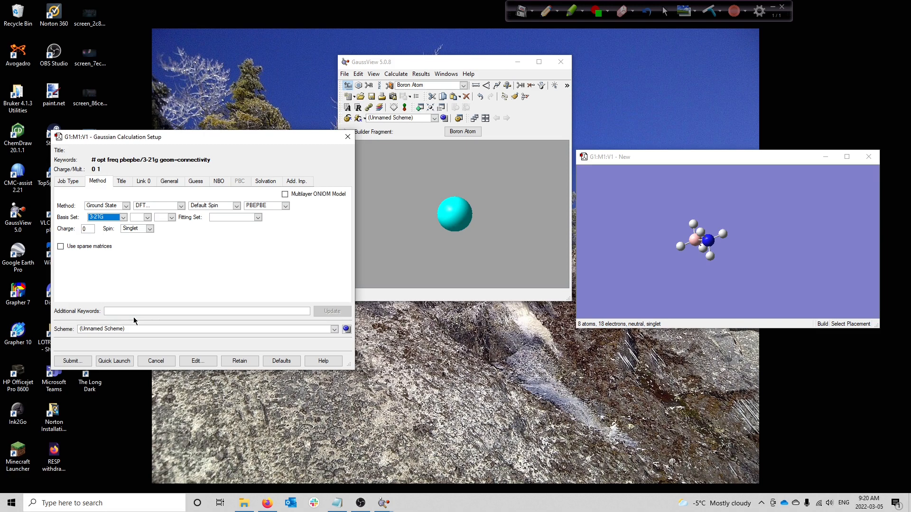
{"action": "left_click", "coordinate": [124, 218]}
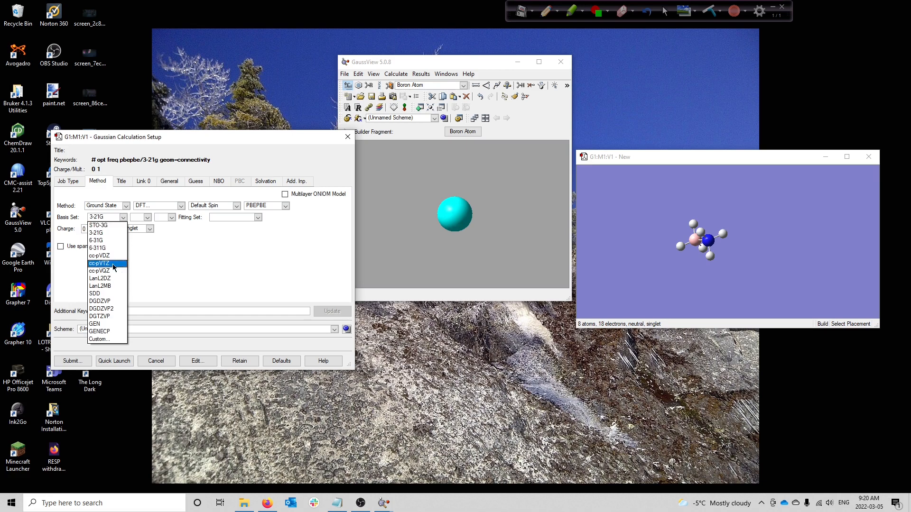
{"action": "left_click", "coordinate": [115, 267]}
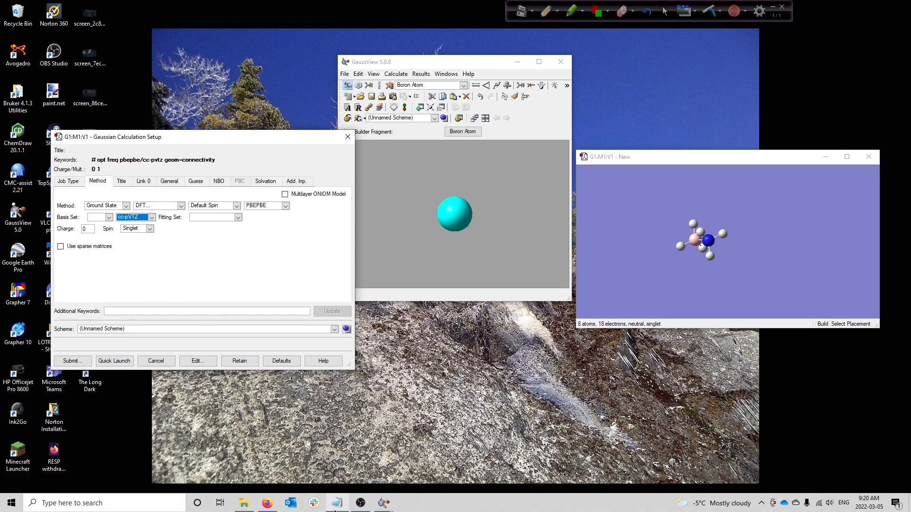
{"action": "left_click", "coordinate": [336, 503]}
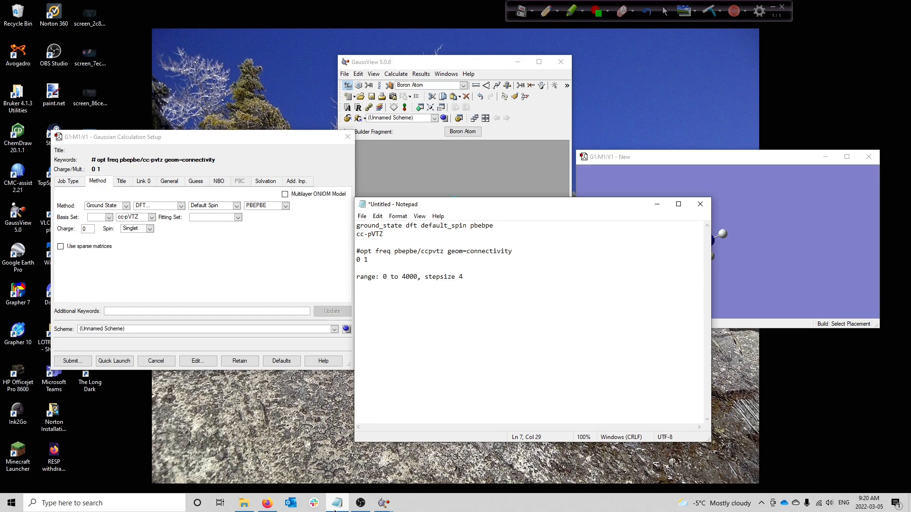
Minimize the Notepad notes to show the pbepbe/cc-pvtz calculation setup again.
{"action": "left_click", "coordinate": [336, 504]}
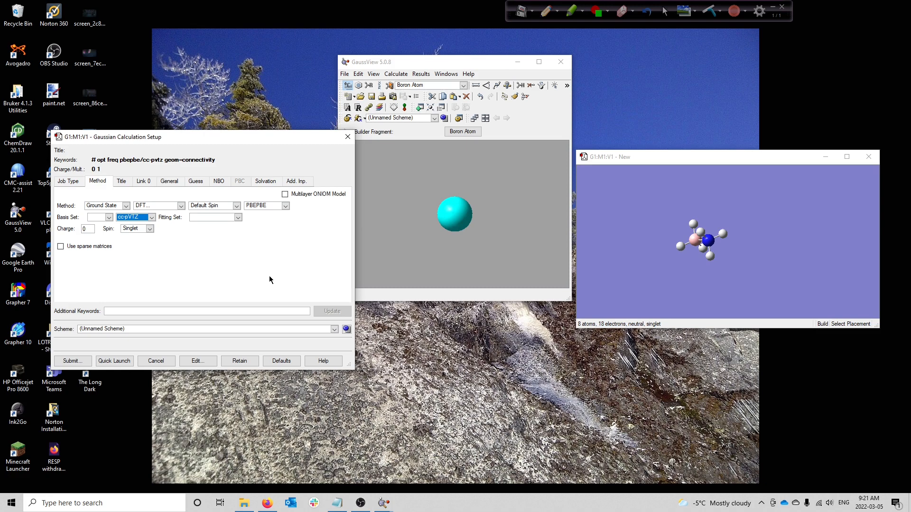
{"action": "left_click", "coordinate": [552, 17]}
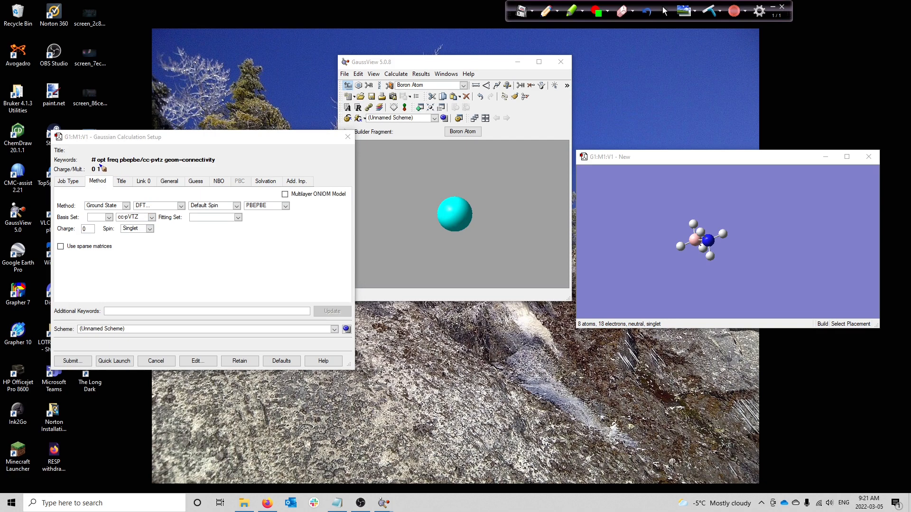
{"action": "left_click_drag", "start_coordinate": [99, 164], "coordinate": [115, 166]}
{"action": "left_click_drag", "start_coordinate": [122, 165], "coordinate": [215, 165]}
{"action": "left_click_drag", "start_coordinate": [92, 174], "coordinate": [106, 176]}
{"action": "left_click", "coordinate": [708, 10]}
Submit the job, saving it as NH3BH3 on the Desktop, and run it in Gaussian.
{"action": "left_click", "coordinate": [75, 361]}
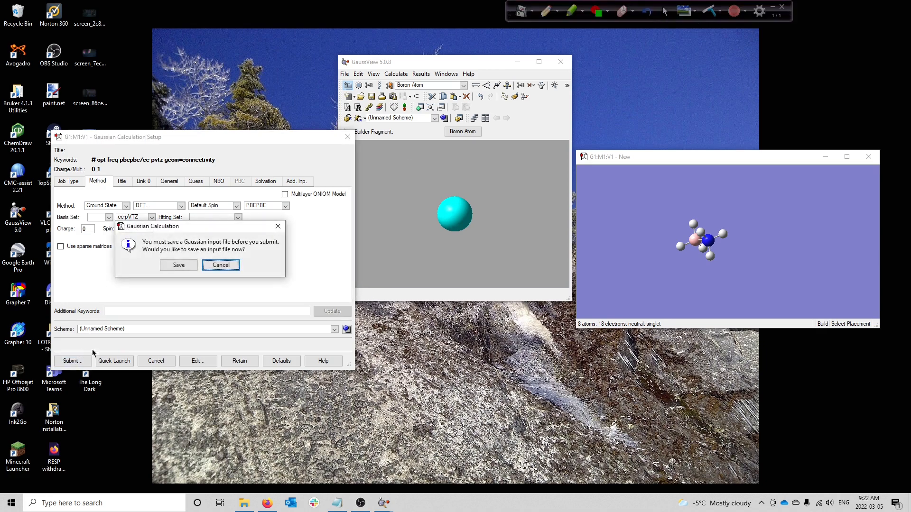
{"action": "left_click", "coordinate": [179, 265]}
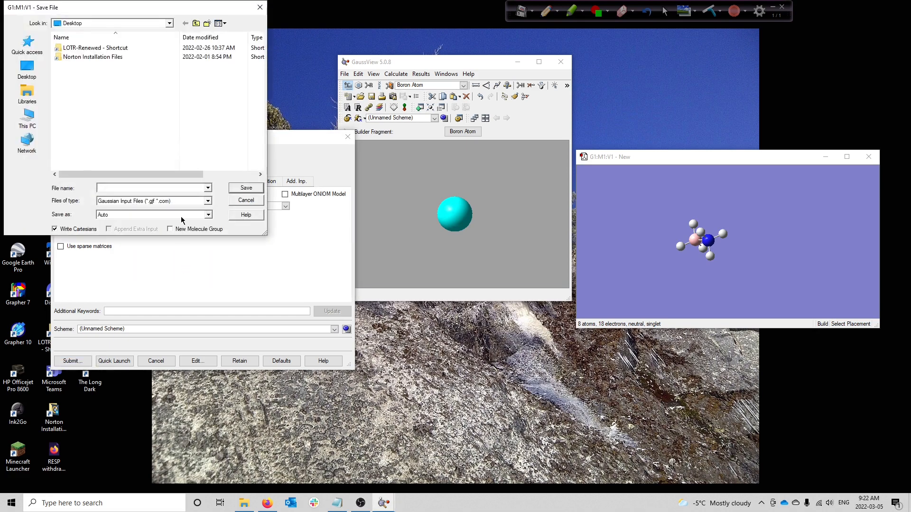
{"action": "type", "text": "NH3BH3"}
{"action": "left_click", "coordinate": [246, 188]}
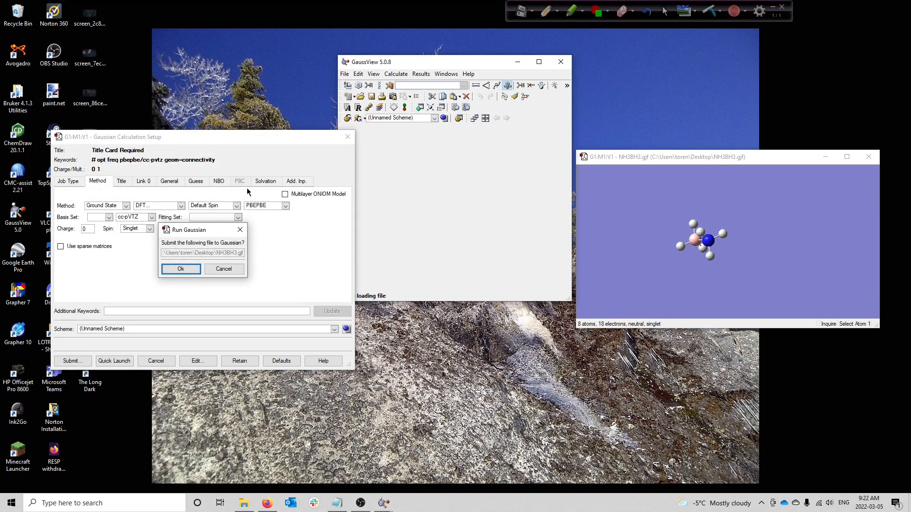
{"action": "left_click", "coordinate": [180, 270]}
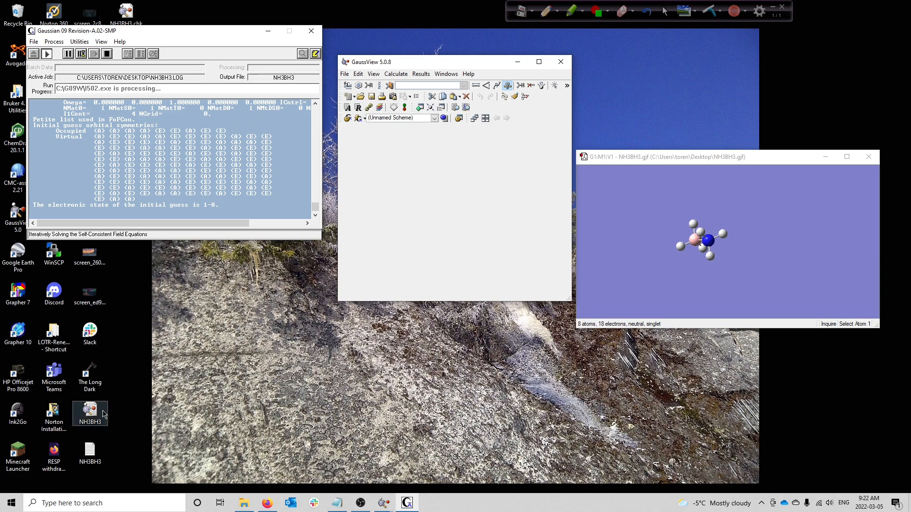
Let the NH3BH3 SCF run proceed in Gaussian 09, then right-click the NH3BH3 desktop icon.
{"action": "left_click", "coordinate": [589, 325]}
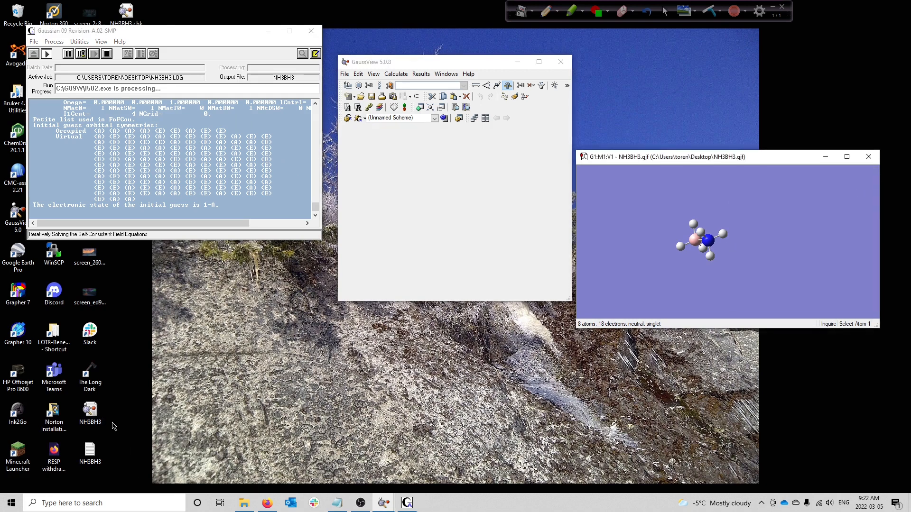
{"action": "right_click", "coordinate": [91, 414]}
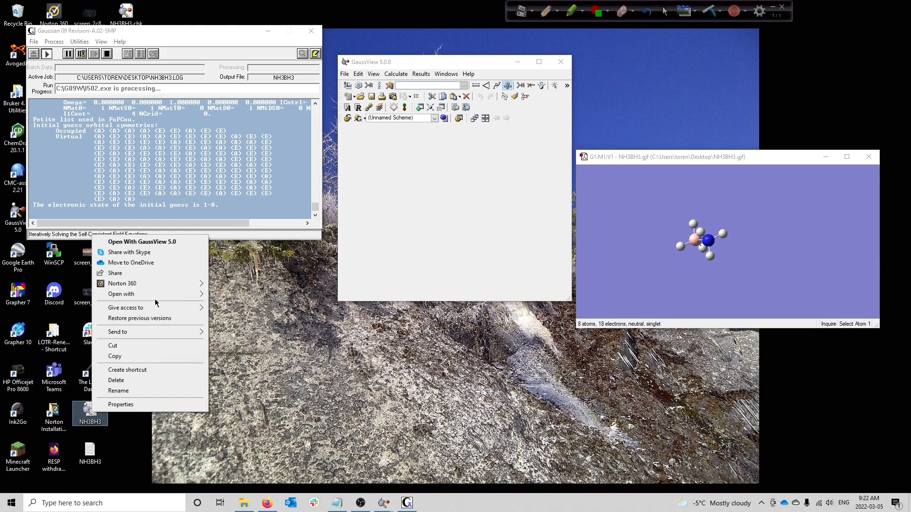
Open NH3BH3 in Notepad and highlight the %chk checkpoint line in yellow.
{"action": "mouse_move", "coordinate": [158, 295]}
{"action": "left_click", "coordinate": [256, 308]}
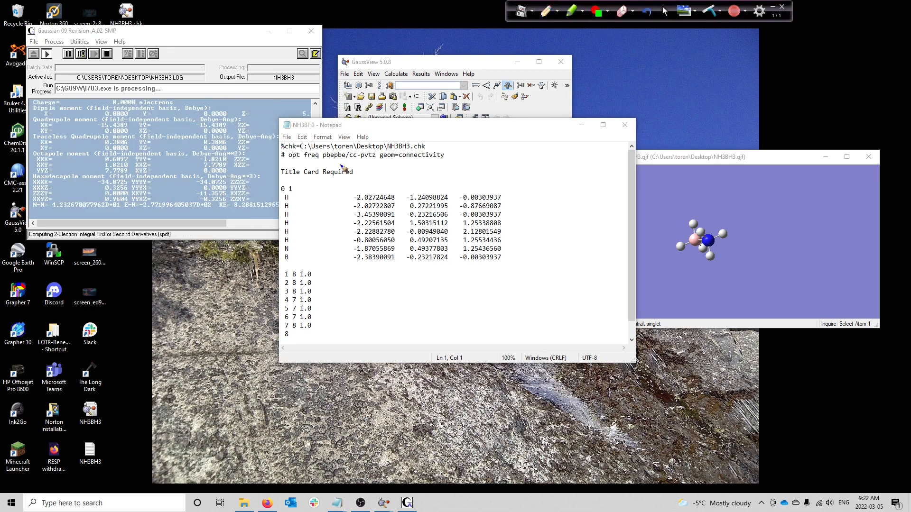
{"action": "left_click_drag", "start_coordinate": [281, 151], "coordinate": [299, 151]}
{"action": "left_click", "coordinate": [708, 15]}
{"action": "left_click", "coordinate": [583, 13]}
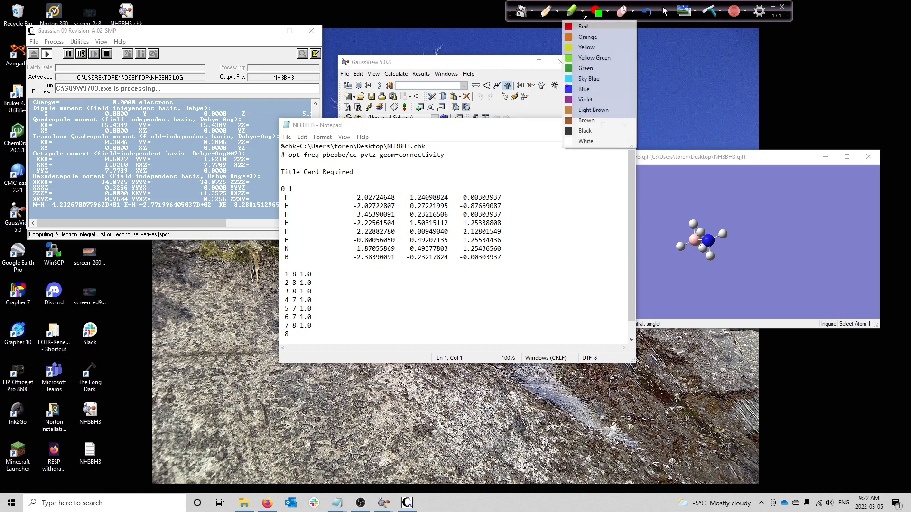
{"action": "left_click", "coordinate": [586, 49]}
{"action": "left_click_drag", "start_coordinate": [281, 147], "coordinate": [431, 148]}
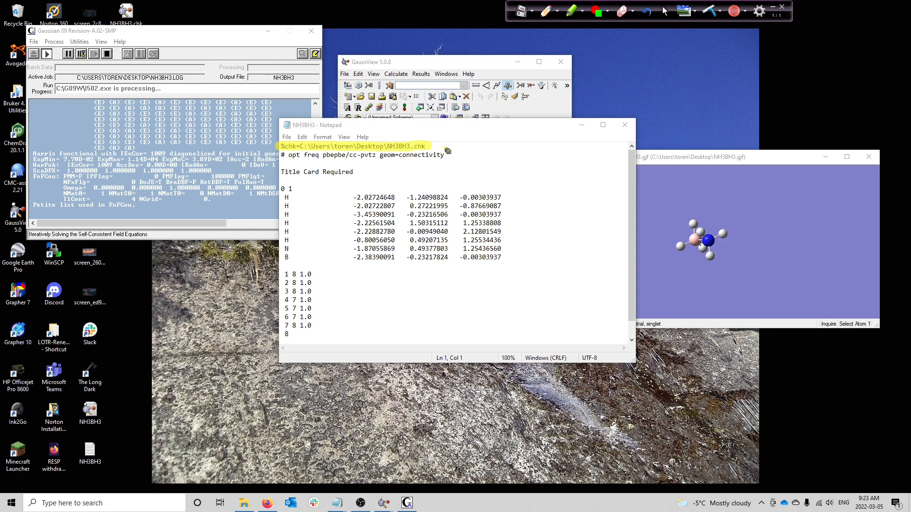
{"action": "left_click", "coordinate": [707, 9]}
Highlight the route line, title and 0 1 charge/multiplicity in turn, then label the coordinate columns.
{"action": "left_click_drag", "start_coordinate": [278, 155], "coordinate": [445, 159]}
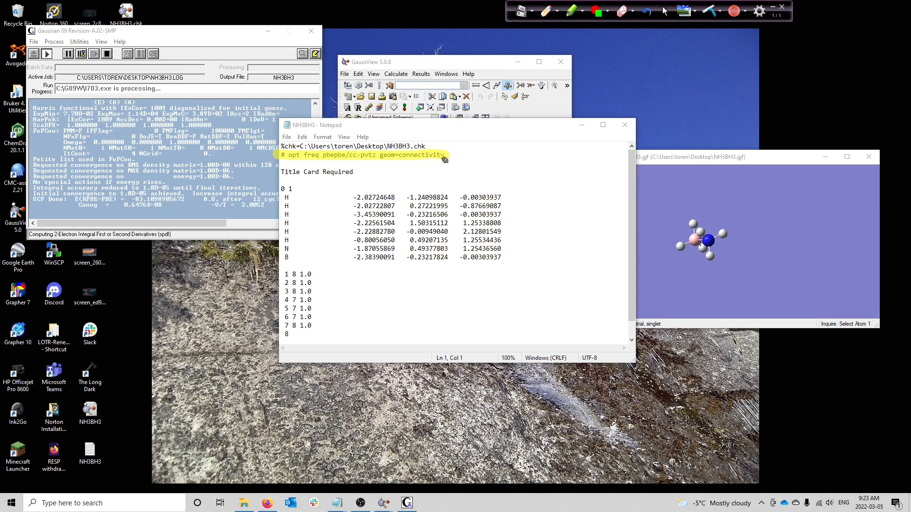
{"action": "left_click", "coordinate": [707, 13]}
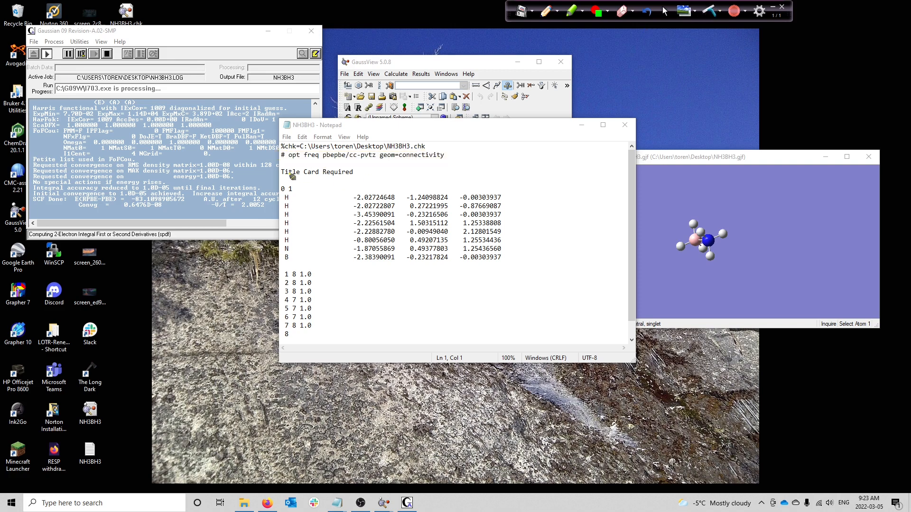
{"action": "left_click_drag", "start_coordinate": [278, 173], "coordinate": [358, 175]}
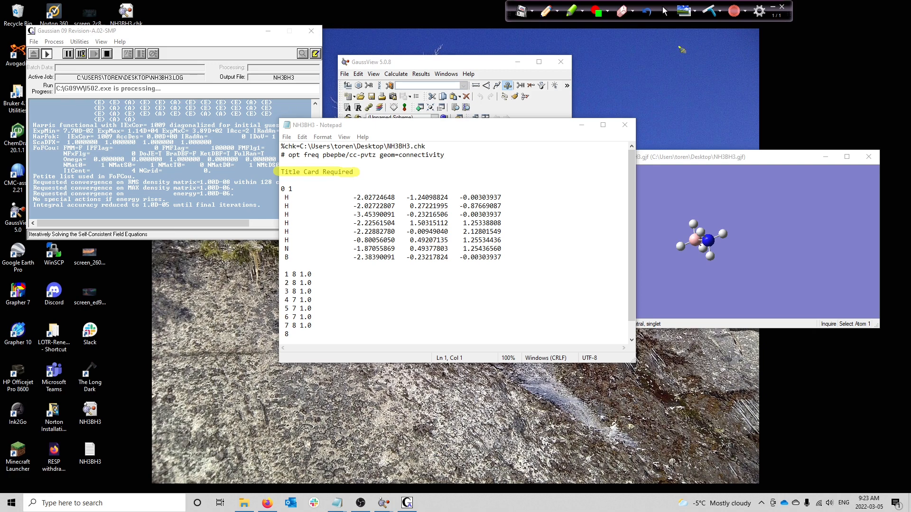
{"action": "left_click", "coordinate": [710, 12]}
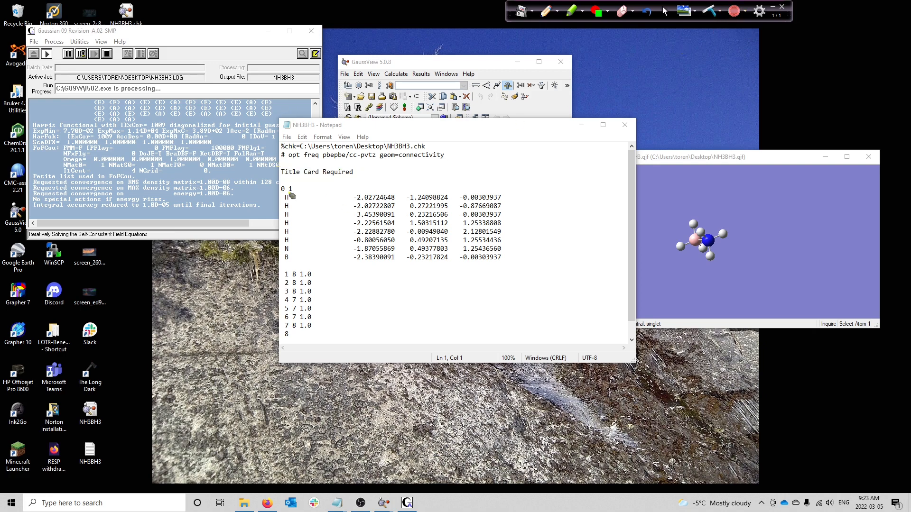
{"action": "left_click_drag", "start_coordinate": [281, 191], "coordinate": [296, 193]}
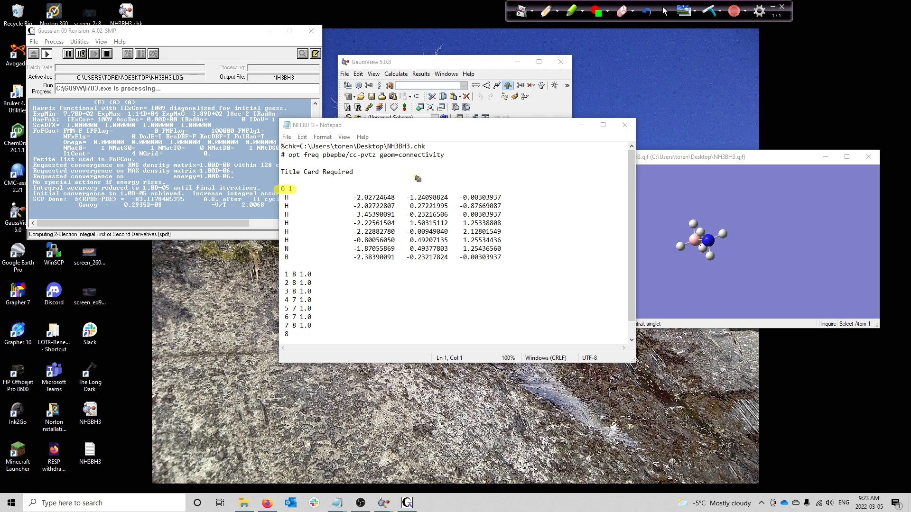
{"action": "left_click", "coordinate": [709, 12]}
{"action": "left_click", "coordinate": [546, 12]}
{"action": "left_click_drag", "start_coordinate": [374, 187], "coordinate": [430, 192]}
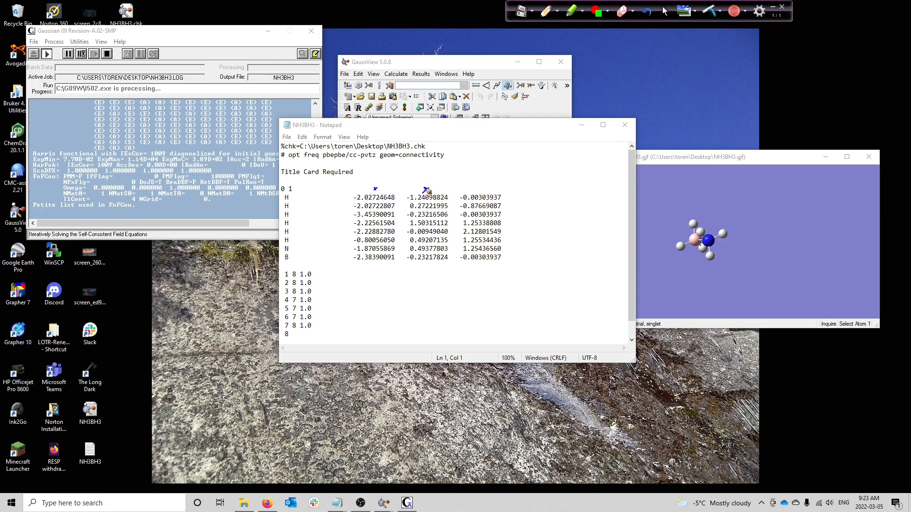
Label the z column, then underline an H row and atom 1 of '1 8 1.0' in red.
{"action": "left_click_drag", "start_coordinate": [478, 188], "coordinate": [482, 192]}
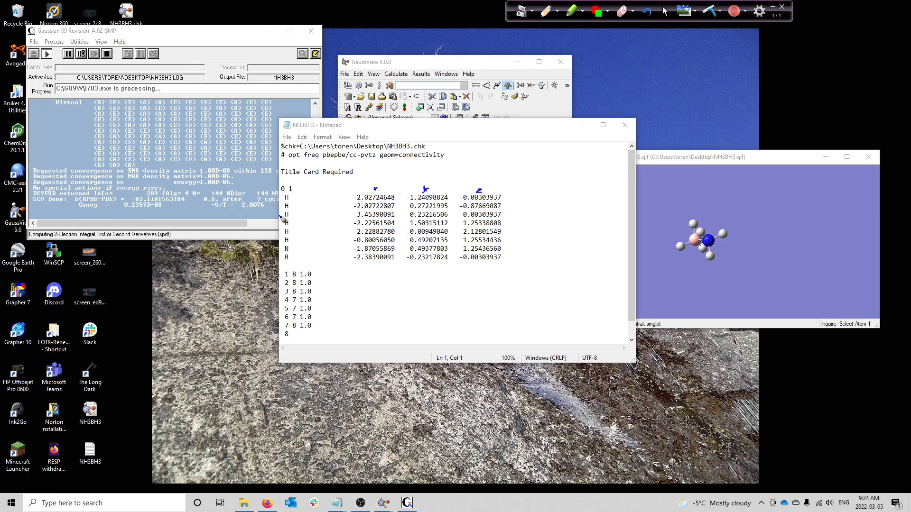
{"action": "left_click", "coordinate": [557, 11]}
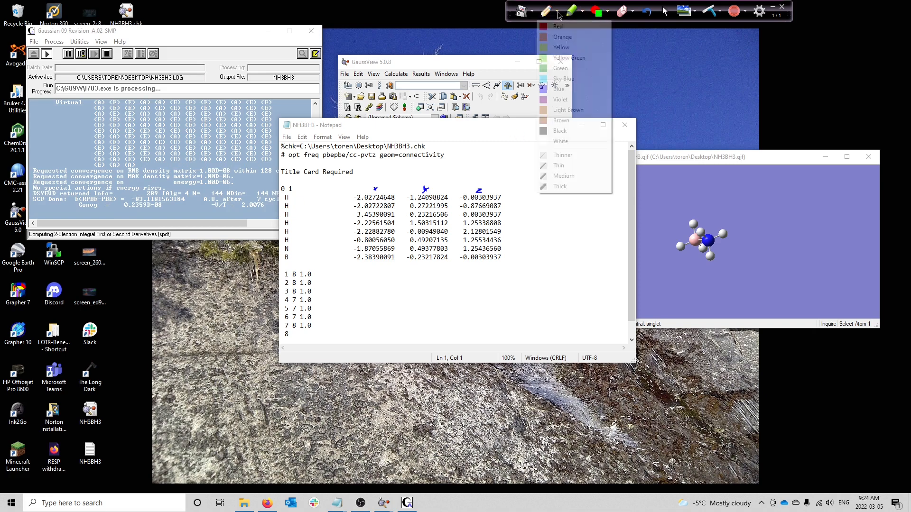
{"action": "left_click", "coordinate": [557, 26]}
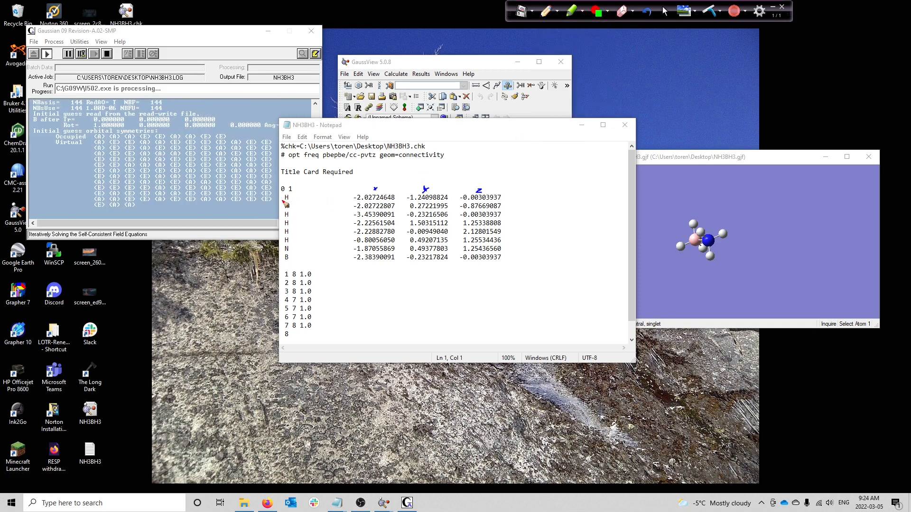
{"action": "left_click_drag", "start_coordinate": [283, 201], "coordinate": [291, 203]}
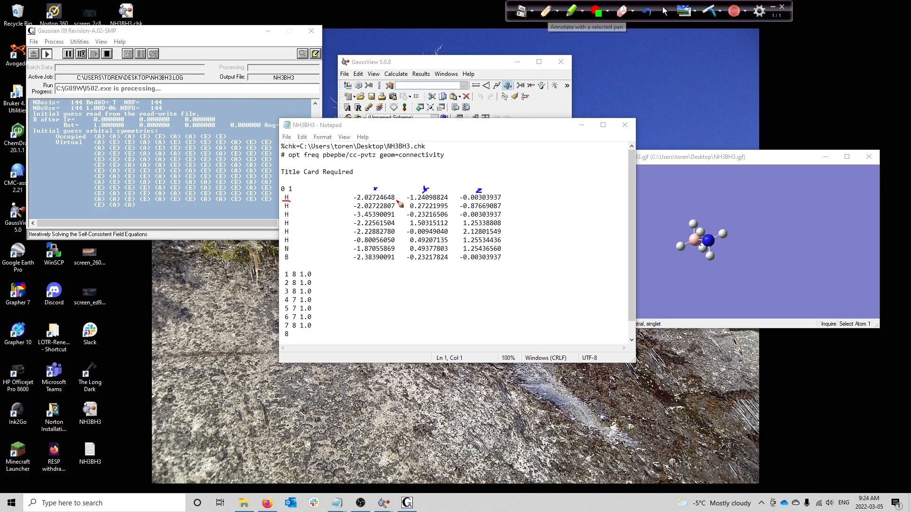
{"action": "left_click_drag", "start_coordinate": [283, 276], "coordinate": [288, 276]}
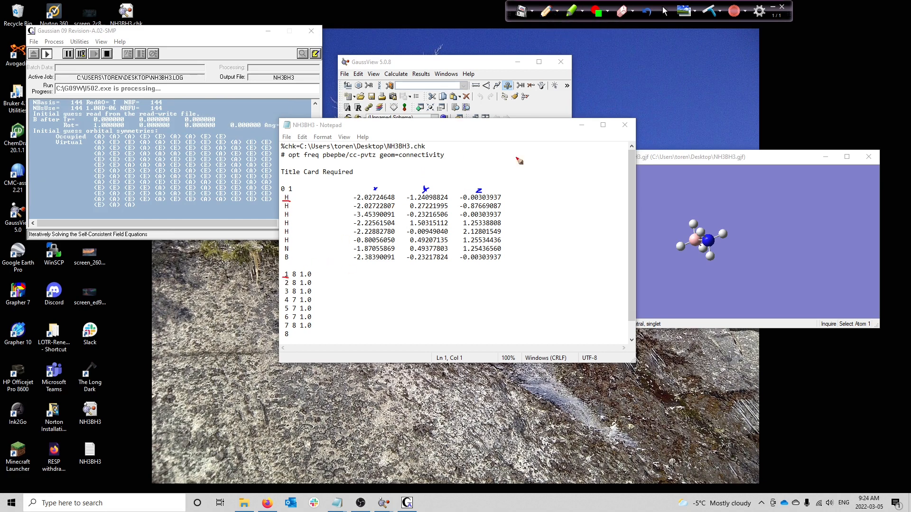
Underline the B atom label in blue.
{"action": "left_click", "coordinate": [556, 11]}
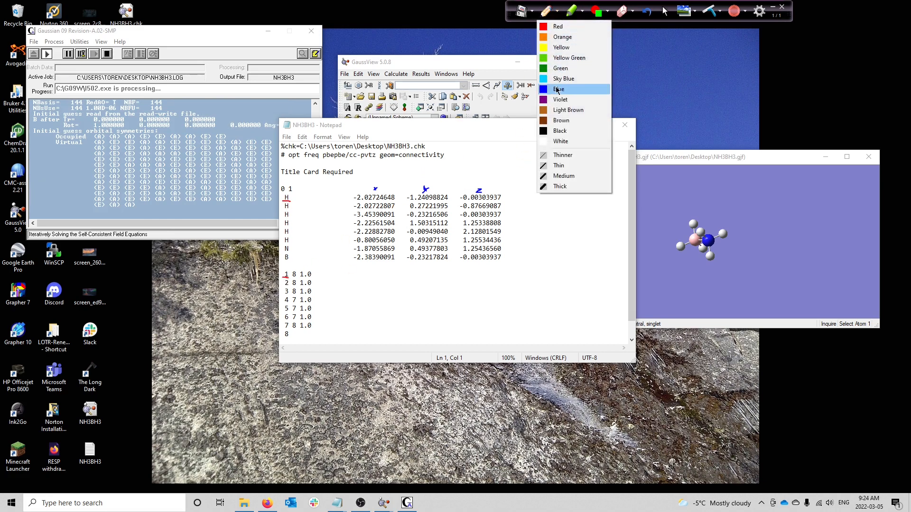
{"action": "left_click", "coordinate": [562, 89]}
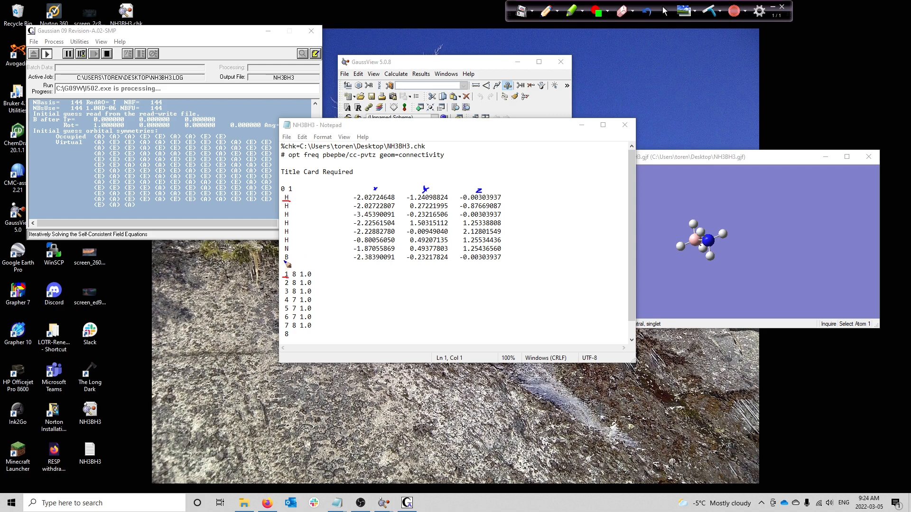
{"action": "left_click_drag", "start_coordinate": [285, 260], "coordinate": [298, 279]}
{"action": "left_click", "coordinate": [574, 10]}
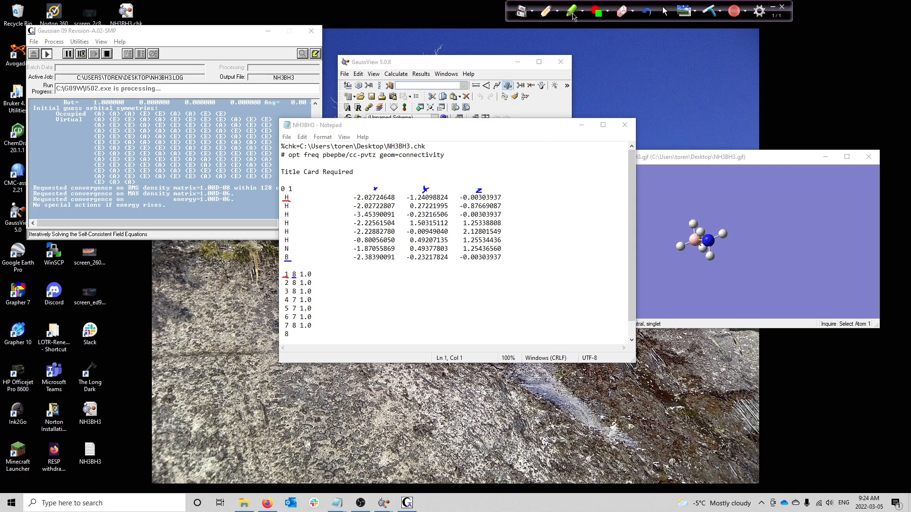
Highlight the 1.0 bond order in the first bond line.
{"action": "left_click_drag", "start_coordinate": [301, 274], "coordinate": [312, 275]}
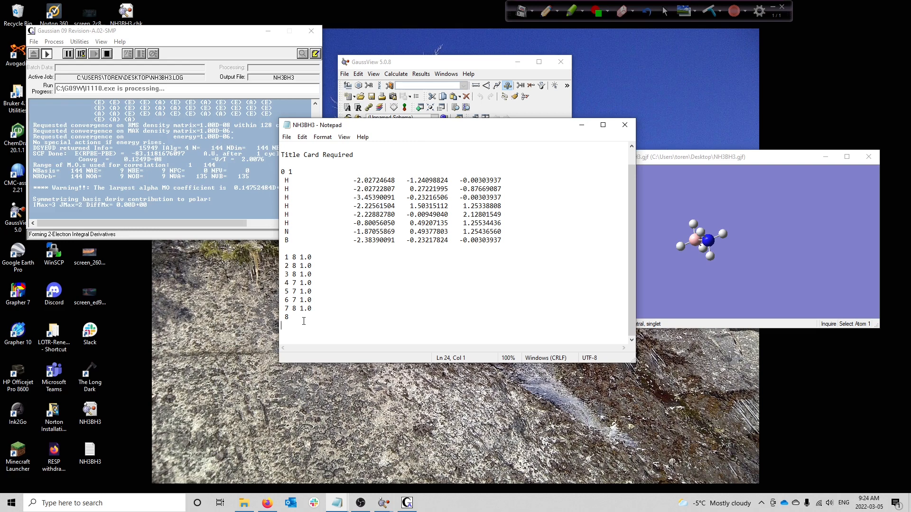
{"action": "left_click_drag", "start_coordinate": [304, 320], "coordinate": [274, 259]}
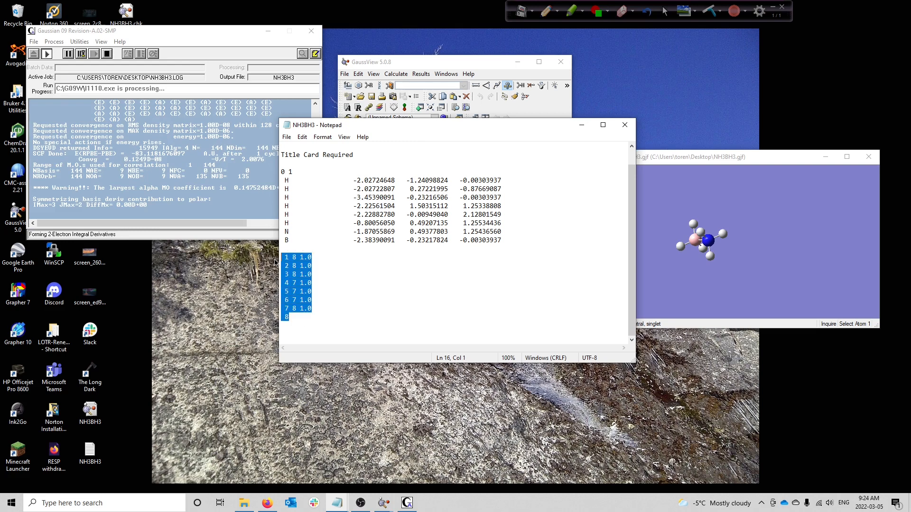
{"action": "left_click", "coordinate": [321, 317]}
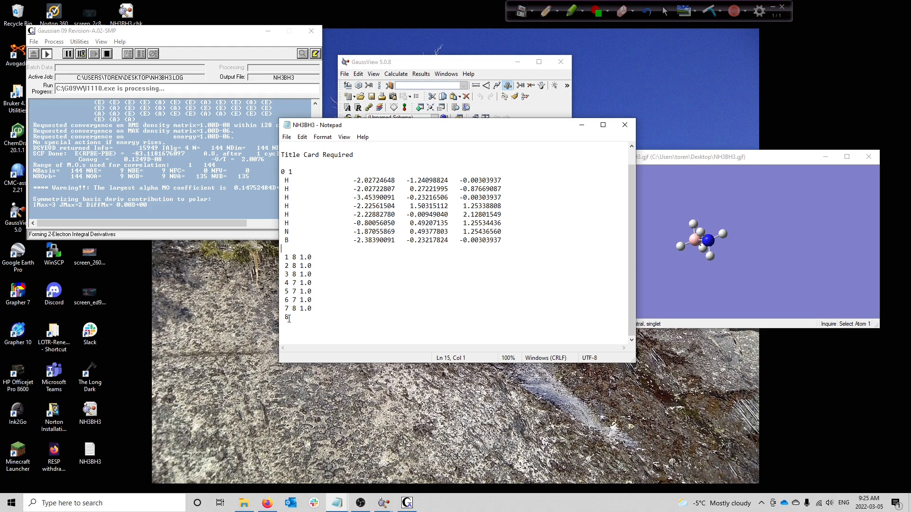
Delete the bond lines from '1 8 1.0' through '8' and close the edited file.
{"action": "left_click_drag", "start_coordinate": [289, 318], "coordinate": [278, 260]}
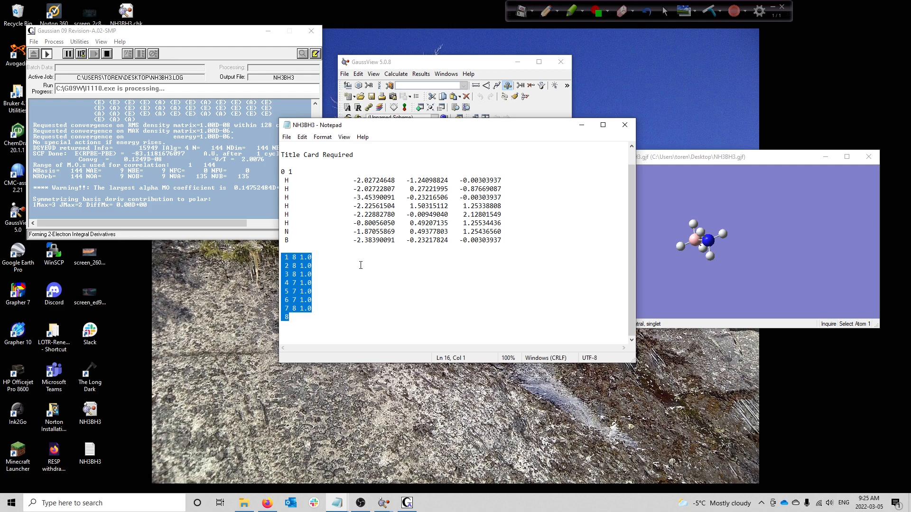
{"action": "key", "text": "Delete"}
{"action": "left_click", "coordinate": [289, 265]}
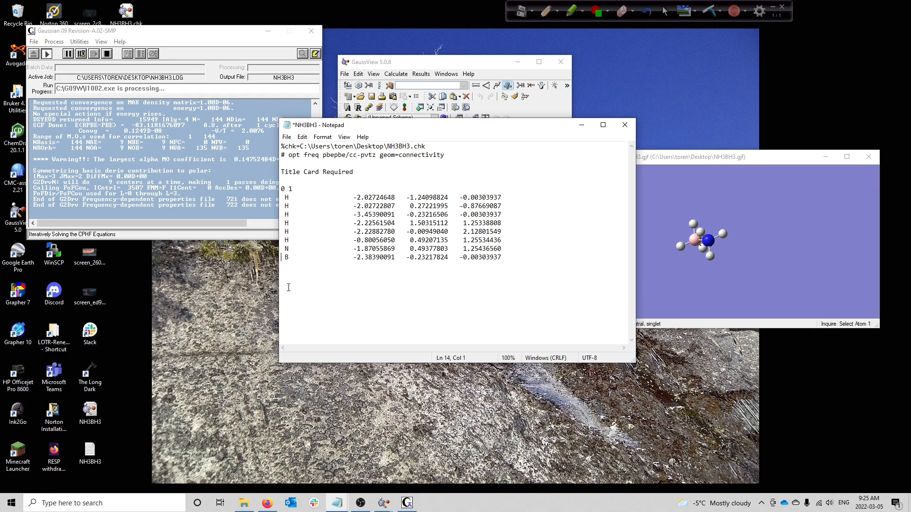
{"action": "left_click", "coordinate": [624, 125]}
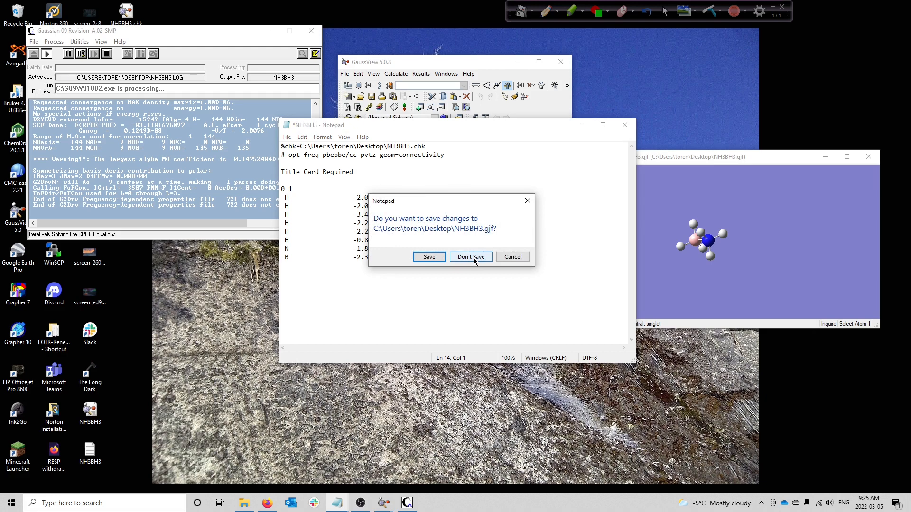
Discard the Notepad edits and highlight both lines of the closing quote.
{"action": "left_click", "coordinate": [474, 261]}
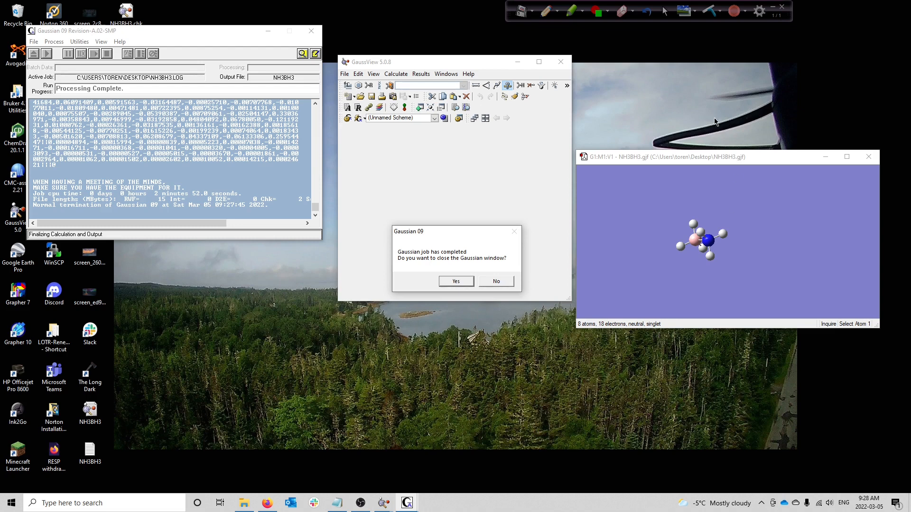
{"action": "left_click", "coordinate": [781, 15]}
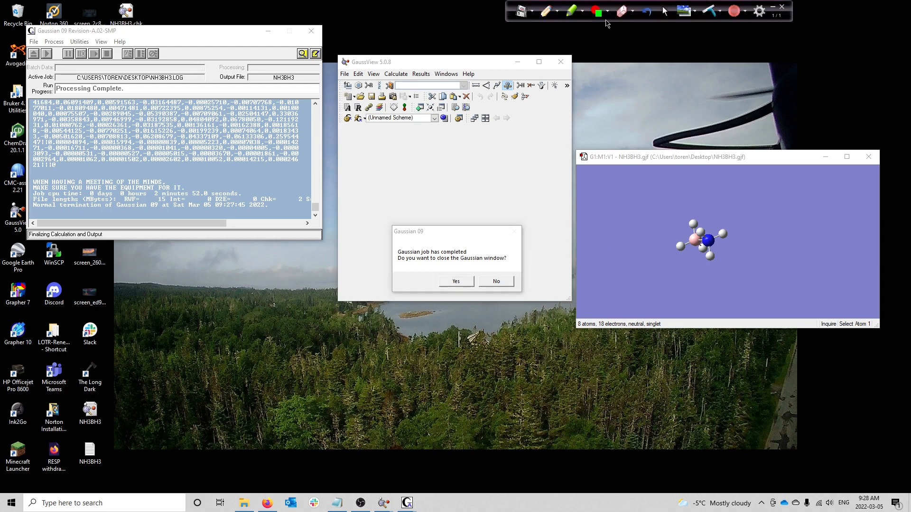
{"action": "left_click", "coordinate": [570, 12]}
{"action": "left_click_drag", "start_coordinate": [34, 182], "coordinate": [172, 182]}
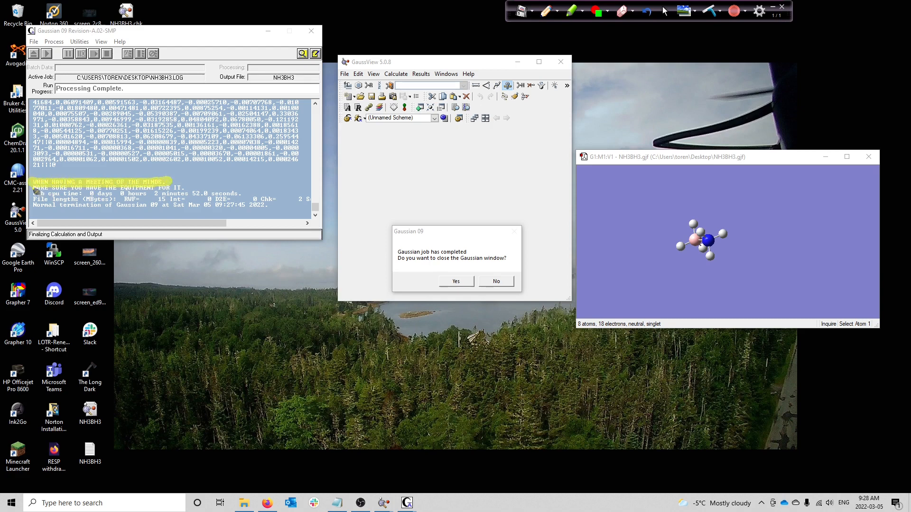
{"action": "left_click_drag", "start_coordinate": [33, 188], "coordinate": [186, 190]}
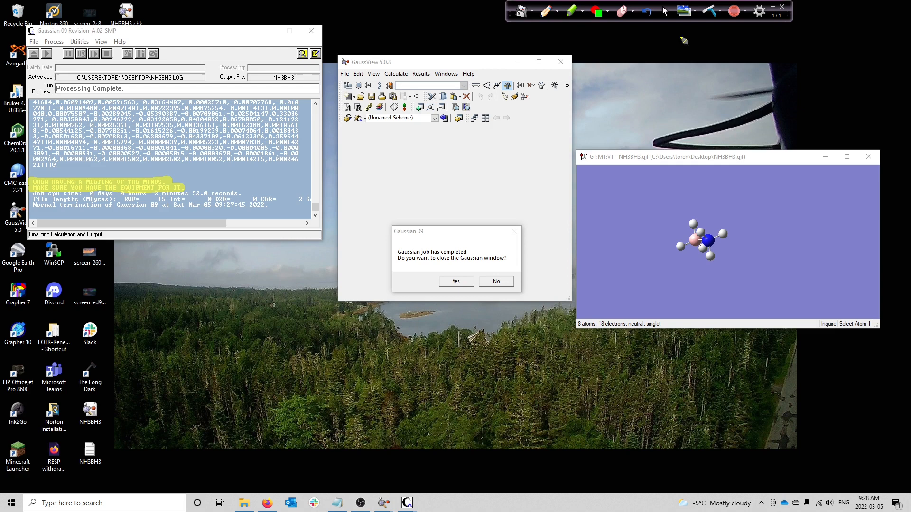
Clear the highlights and close the completed Gaussian 09 job window.
{"action": "left_click", "coordinate": [707, 15]}
{"action": "left_click", "coordinate": [664, 12]}
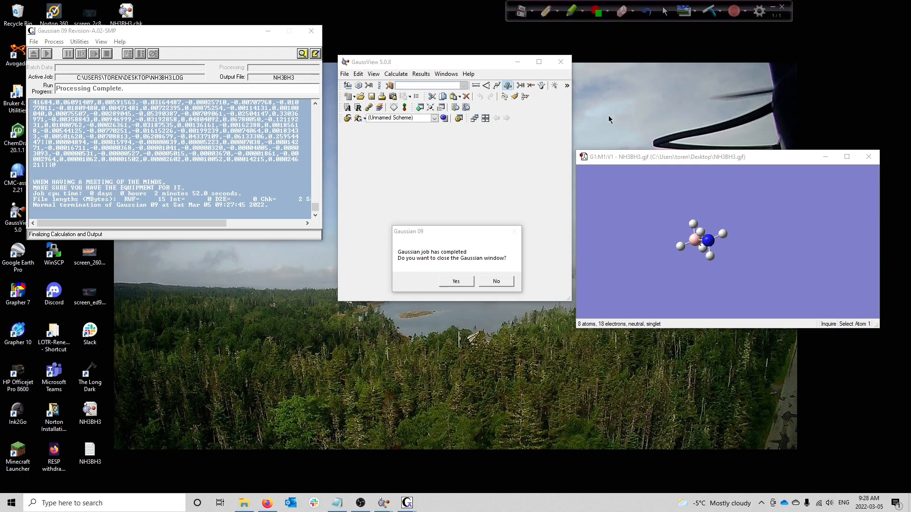
{"action": "left_click", "coordinate": [493, 235]}
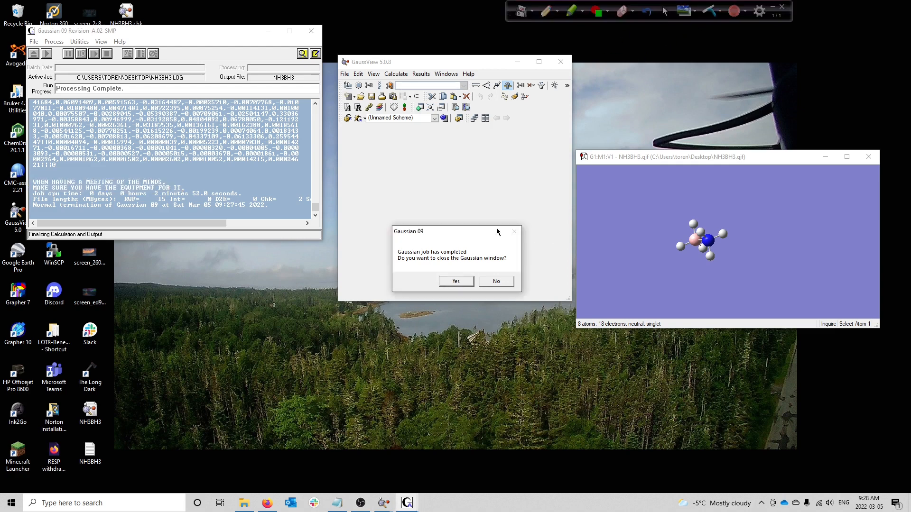
{"action": "left_click", "coordinate": [457, 283]}
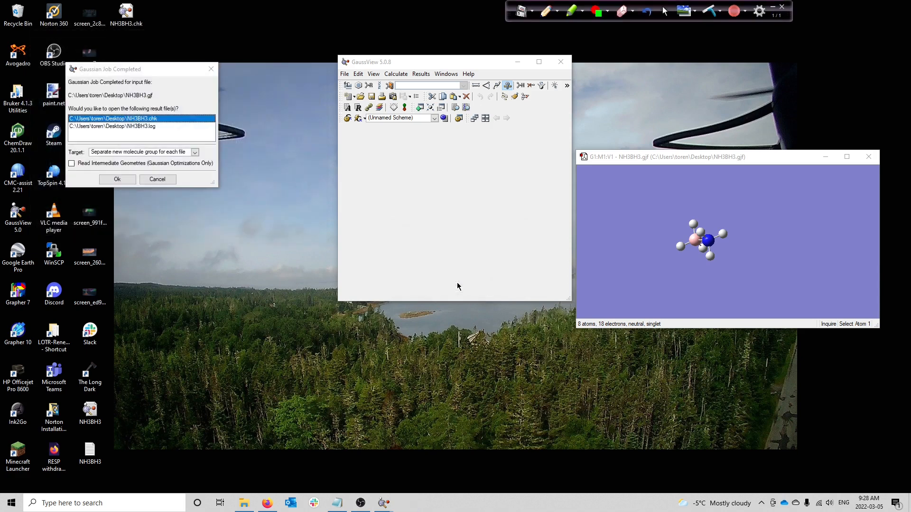
Load NH3BH3.chk into GaussView, then close GaussView and its molecule windows.
{"action": "left_click", "coordinate": [126, 180]}
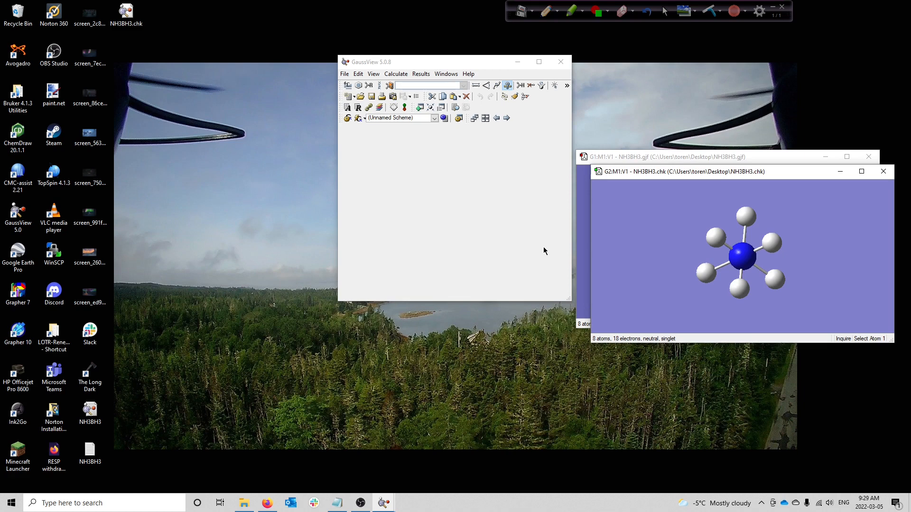
{"action": "left_click", "coordinate": [559, 63]}
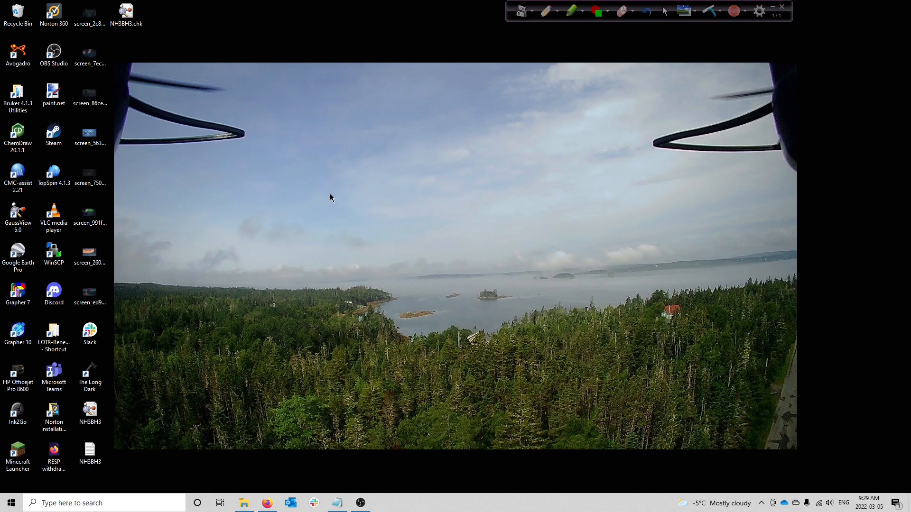
Relaunch GaussView, open NH3BH3.chk as a Gaussian Checkpoint File, and close the empty New window.
{"action": "double_click", "coordinate": [26, 224]}
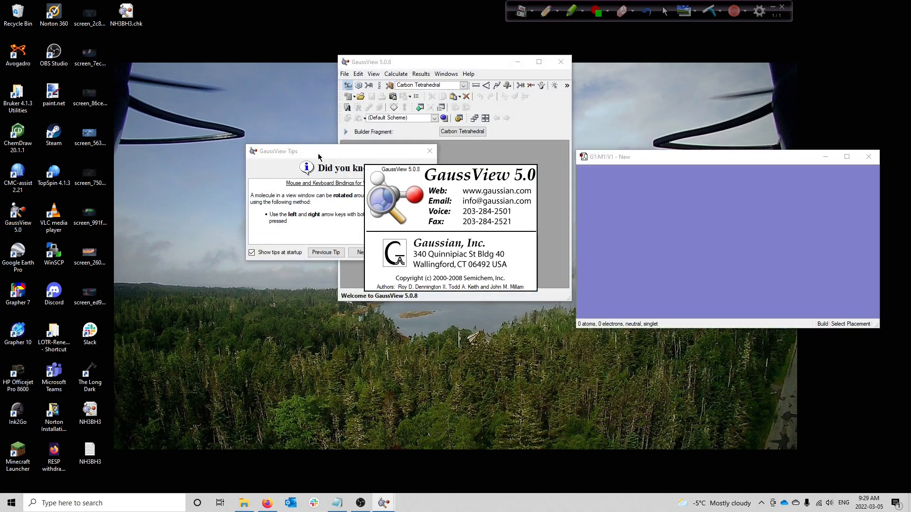
{"action": "left_click", "coordinate": [407, 252]}
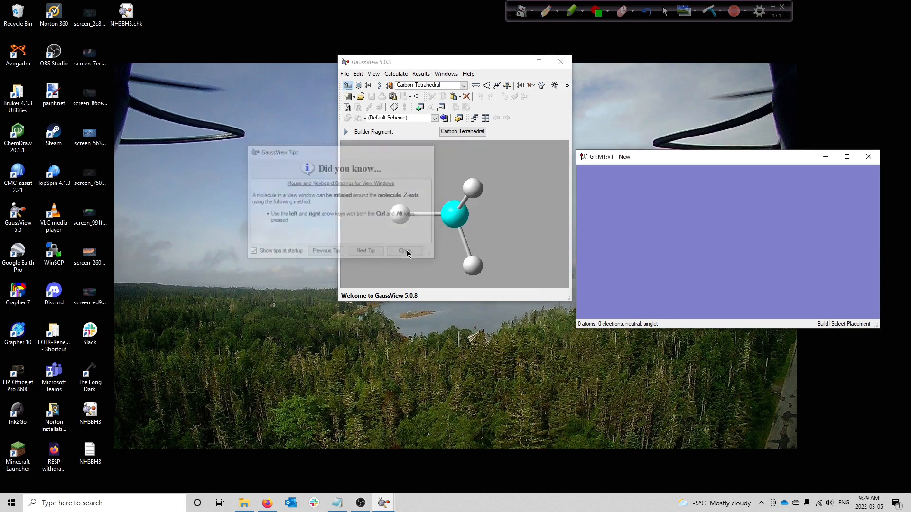
{"action": "left_click", "coordinate": [345, 75]}
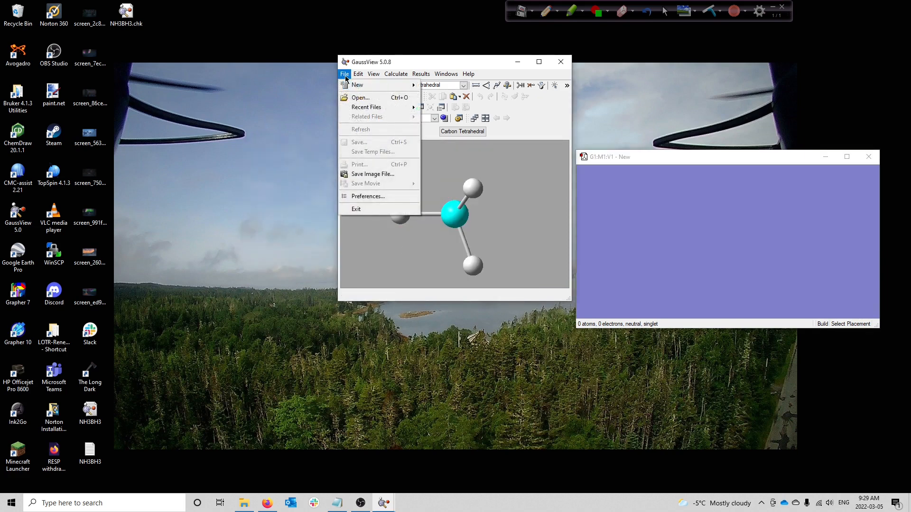
{"action": "left_click", "coordinate": [361, 98]}
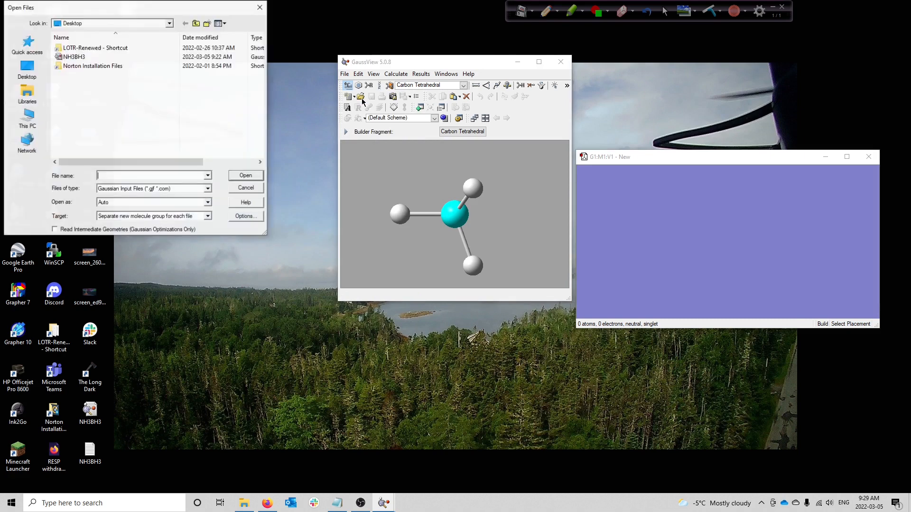
{"action": "left_click", "coordinate": [209, 190]}
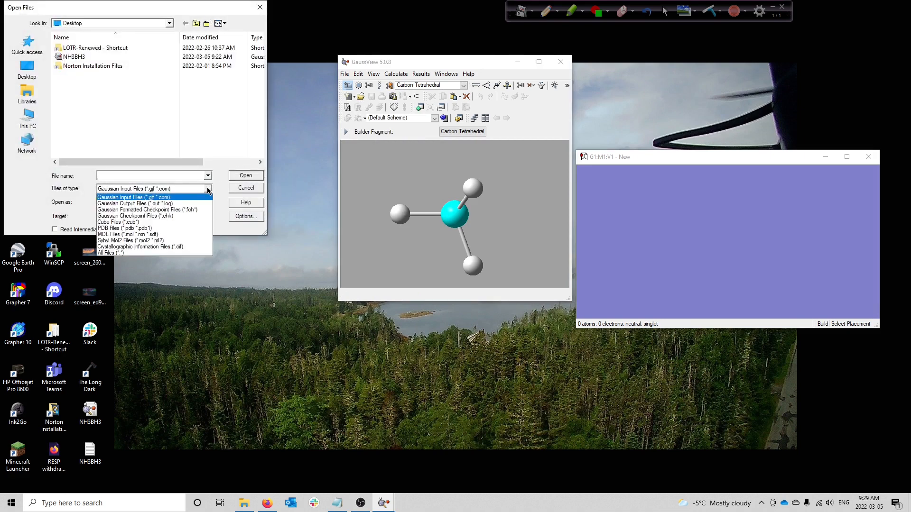
{"action": "left_click", "coordinate": [183, 215]}
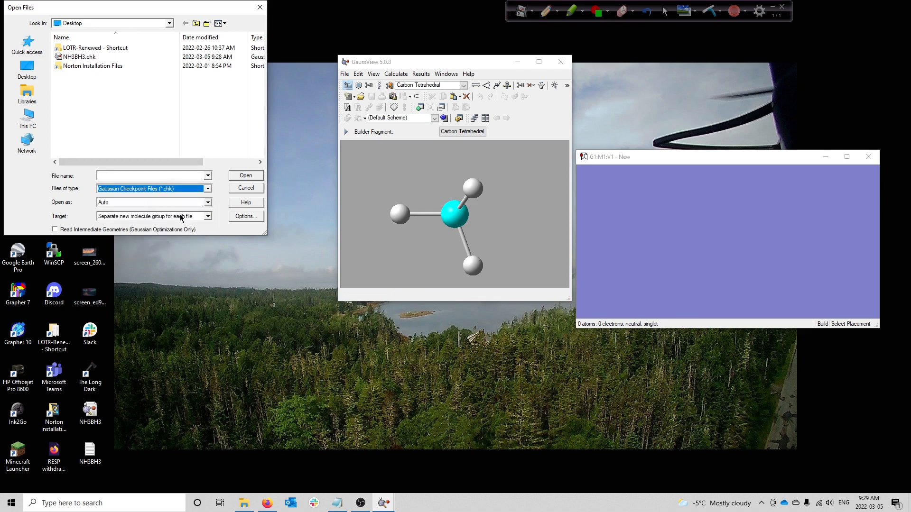
{"action": "left_click", "coordinate": [91, 57]}
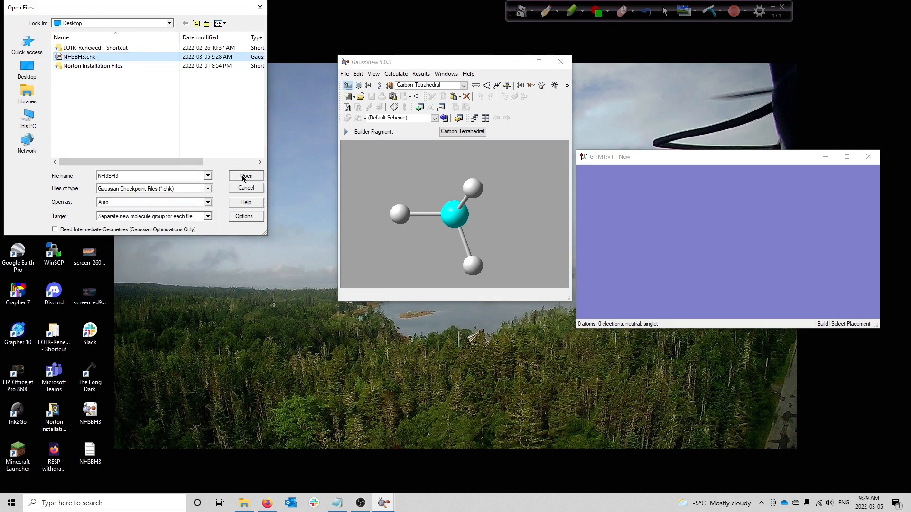
{"action": "left_click", "coordinate": [245, 176]}
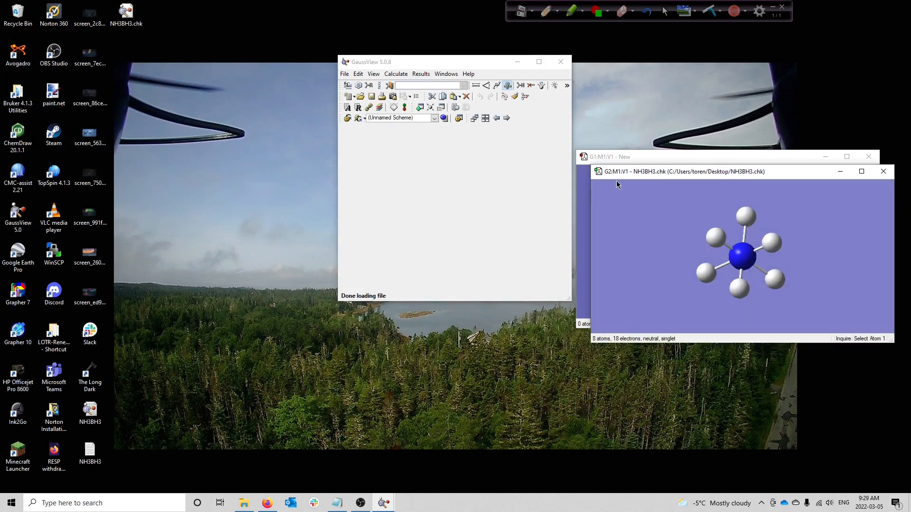
{"action": "left_click", "coordinate": [664, 161]}
{"action": "left_click", "coordinate": [869, 157]}
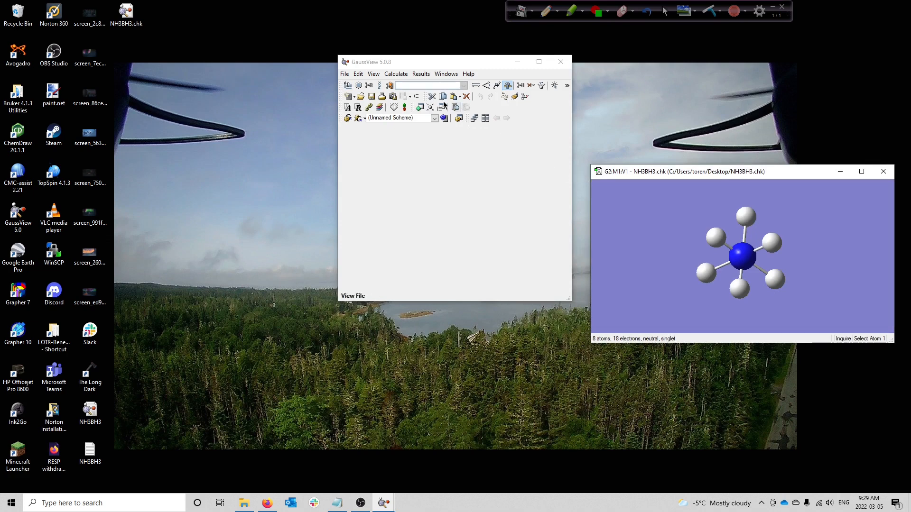
Run FreqChk for the vibrations, close the IR spectrum, and open the isotopologue Atom List Editor.
{"action": "left_click", "coordinate": [422, 75]}
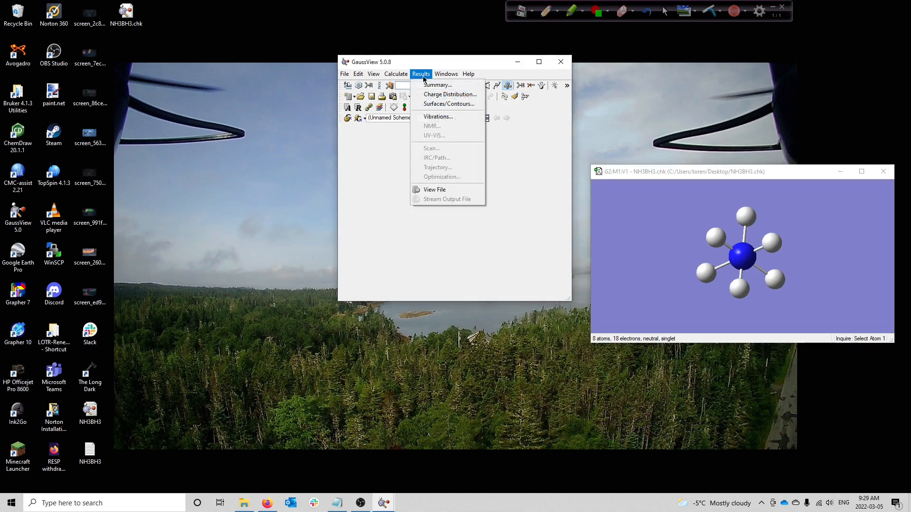
{"action": "left_click", "coordinate": [433, 118]}
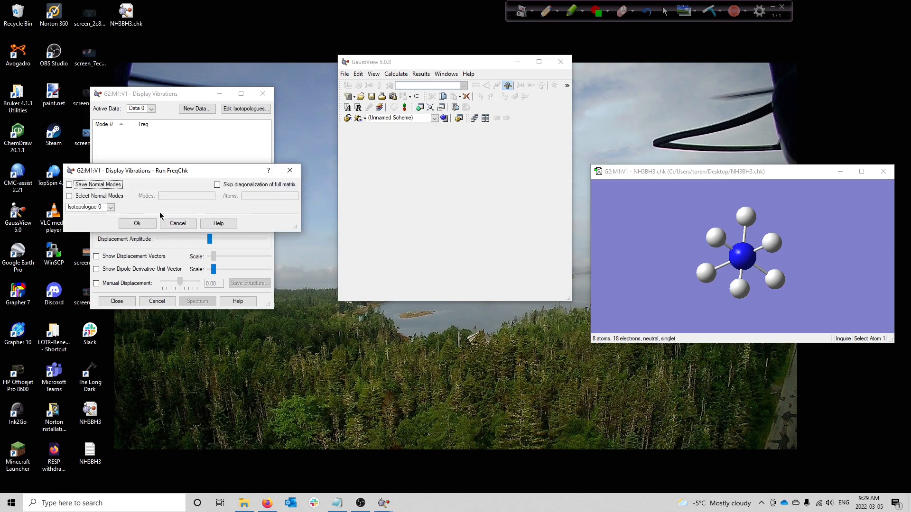
{"action": "left_click", "coordinate": [138, 223]}
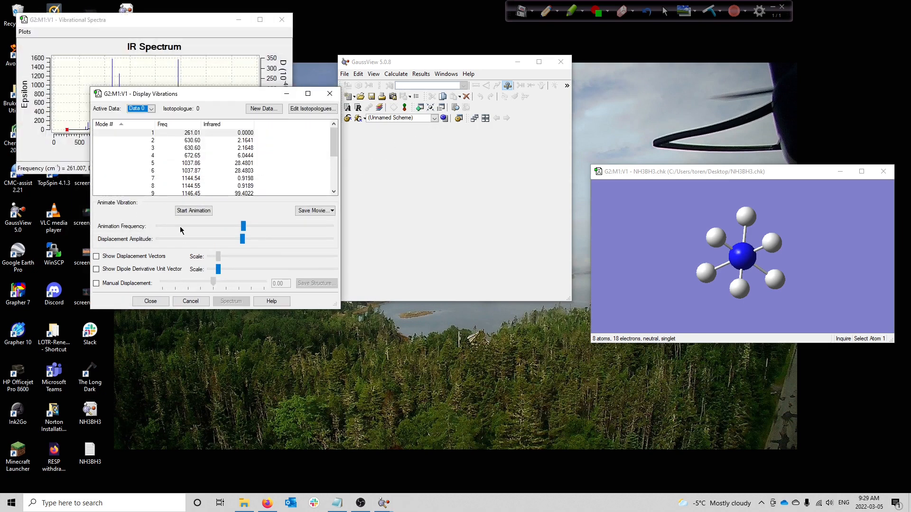
{"action": "left_click", "coordinate": [282, 20]}
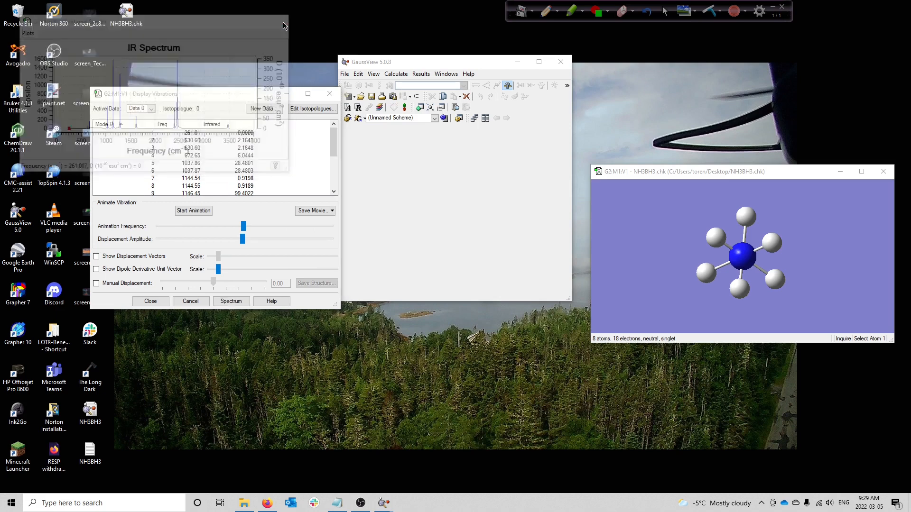
{"action": "left_click", "coordinate": [302, 110]}
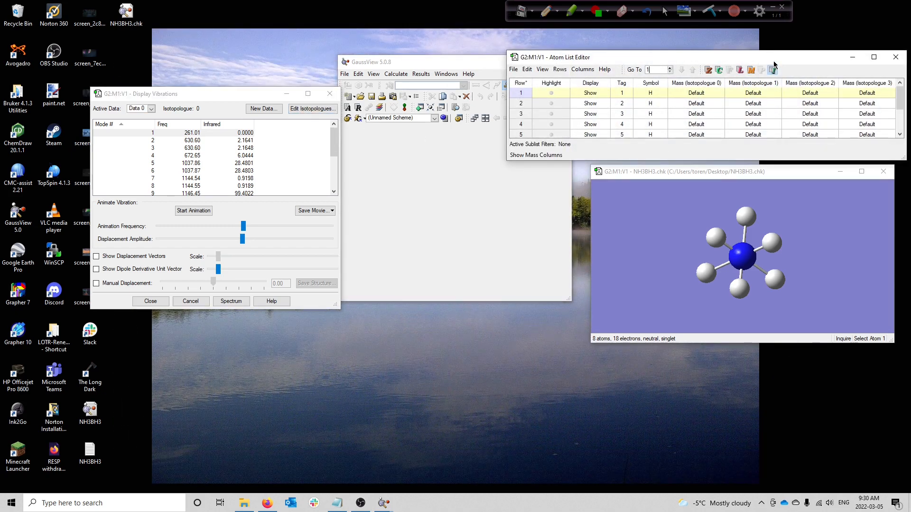
Move the Atom List Editor left and toggle the Mass (Isotopologue 2) column off and on.
{"action": "left_click_drag", "start_coordinate": [773, 61], "coordinate": [573, 71]}
{"action": "scroll", "coordinate": [593, 132], "scroll_direction": "down", "scroll_amount": 2}
{"action": "scroll", "coordinate": [593, 132], "scroll_direction": "up", "scroll_amount": 2}
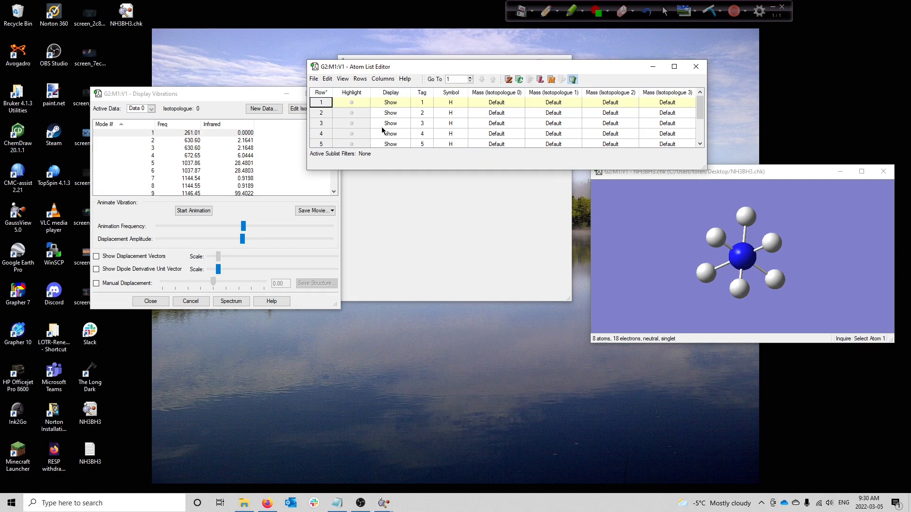
{"action": "left_click", "coordinate": [386, 81]}
{"action": "mouse_move", "coordinate": [435, 138]}
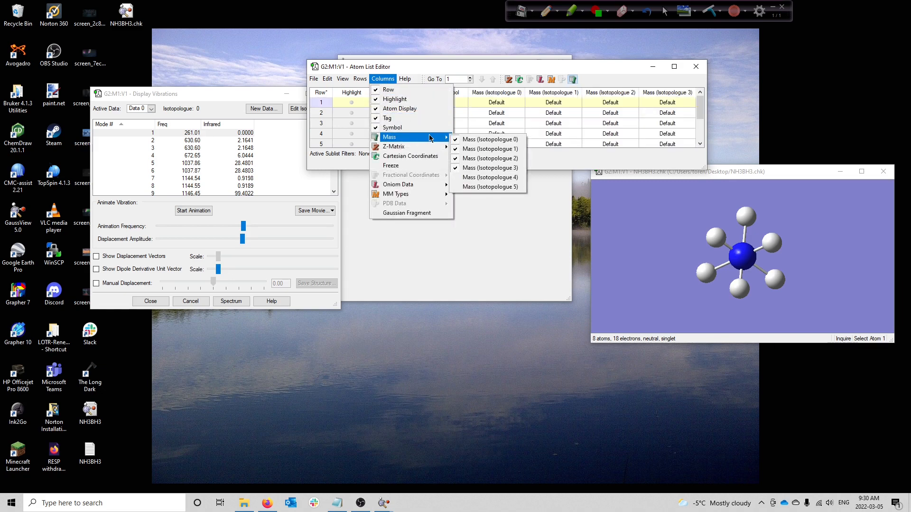
{"action": "left_click", "coordinate": [467, 159]}
{"action": "left_click", "coordinate": [383, 79]}
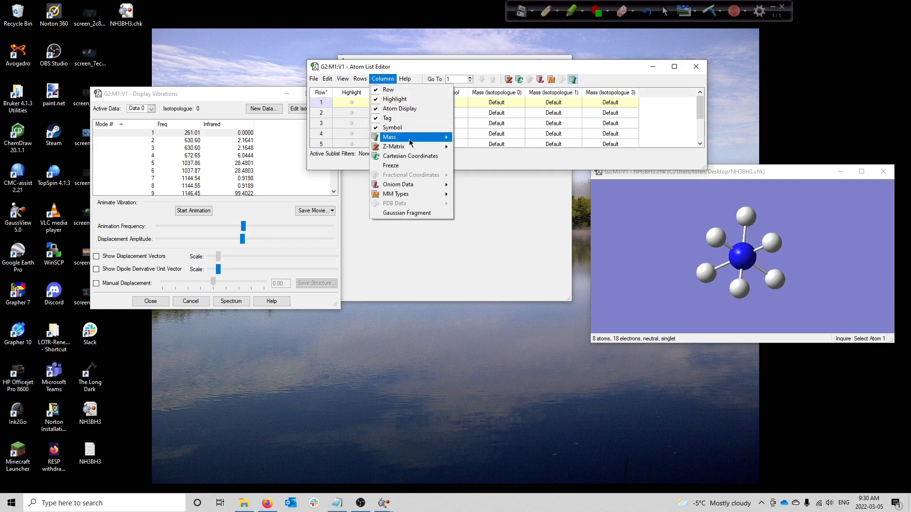
{"action": "mouse_move", "coordinate": [410, 141]}
{"action": "left_click", "coordinate": [476, 157]}
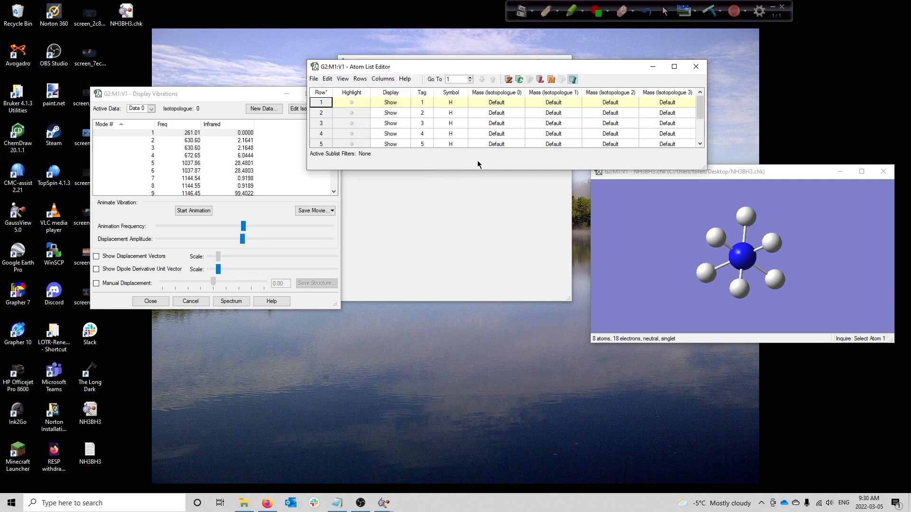
Hide and restore all isotopologue mass columns, then rotate the molecule to show both N and B ends.
{"action": "left_click", "coordinate": [382, 79]}
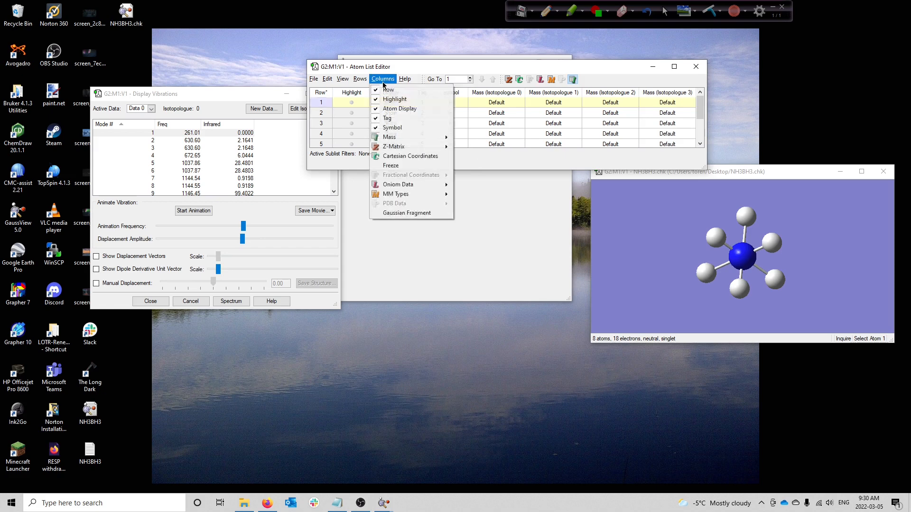
{"action": "left_click", "coordinate": [385, 138]}
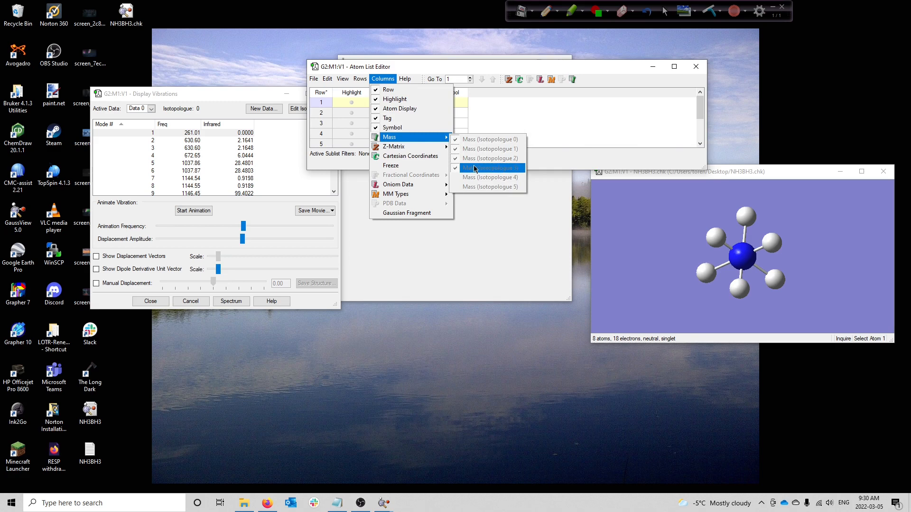
{"action": "left_click", "coordinate": [385, 139]}
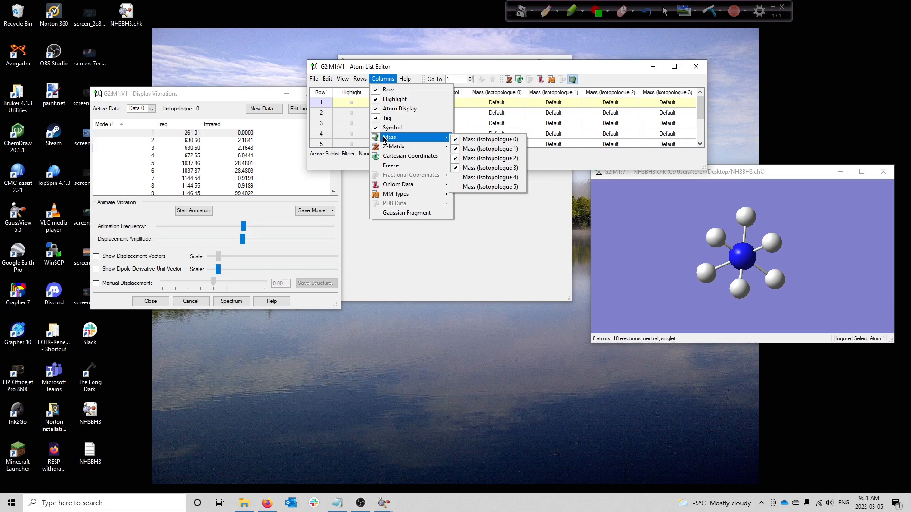
{"action": "left_click", "coordinate": [584, 77]}
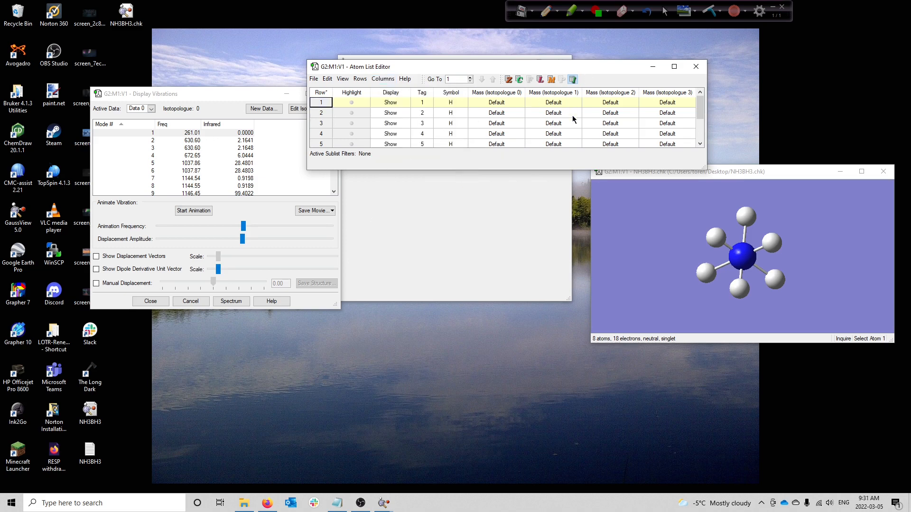
{"action": "left_click", "coordinate": [676, 251]}
{"action": "left_click_drag", "start_coordinate": [676, 251], "coordinate": [647, 245]}
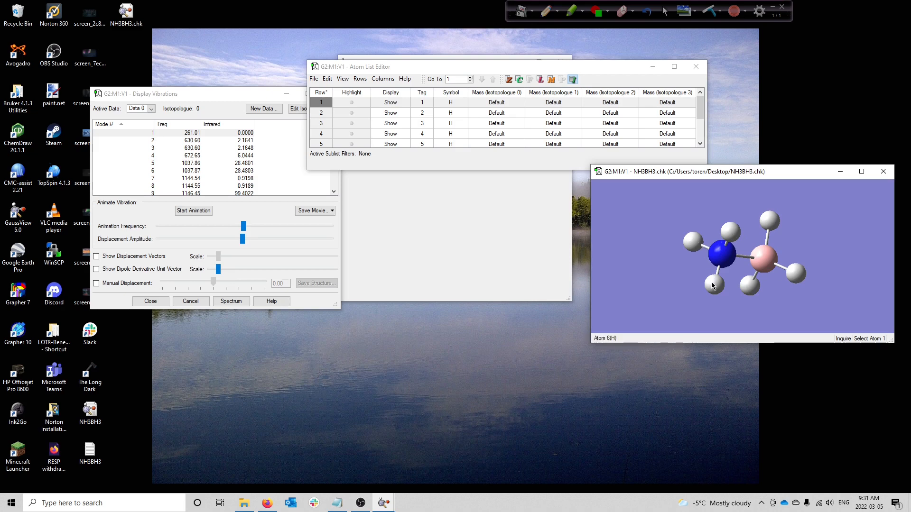
Set hydrogens 1–3 to mass 2 in Isotopologue 1.
{"action": "double_click", "coordinate": [560, 103]}
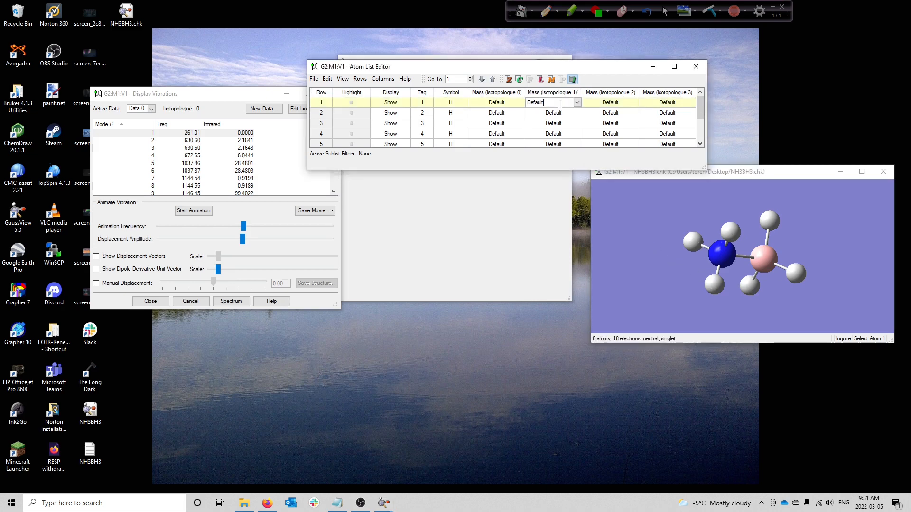
{"action": "left_click", "coordinate": [577, 102]}
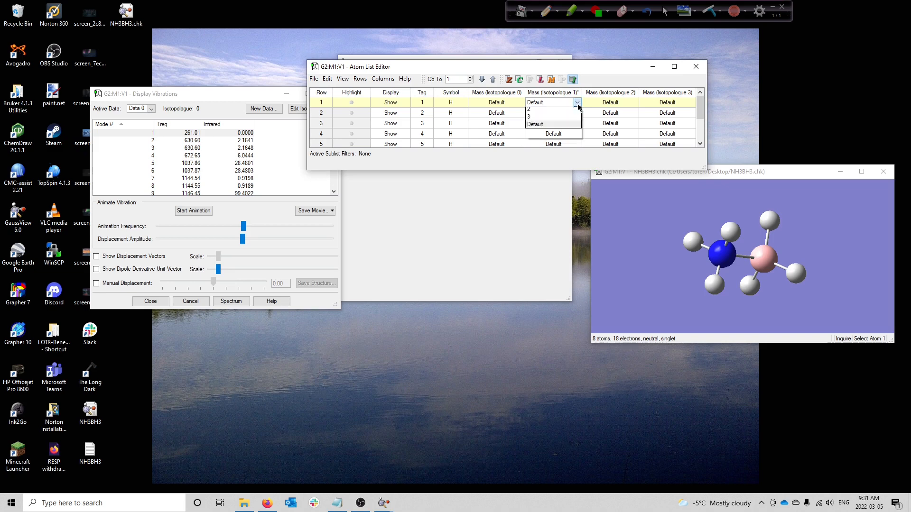
{"action": "double_click", "coordinate": [574, 115]}
{"action": "left_click", "coordinate": [576, 115]}
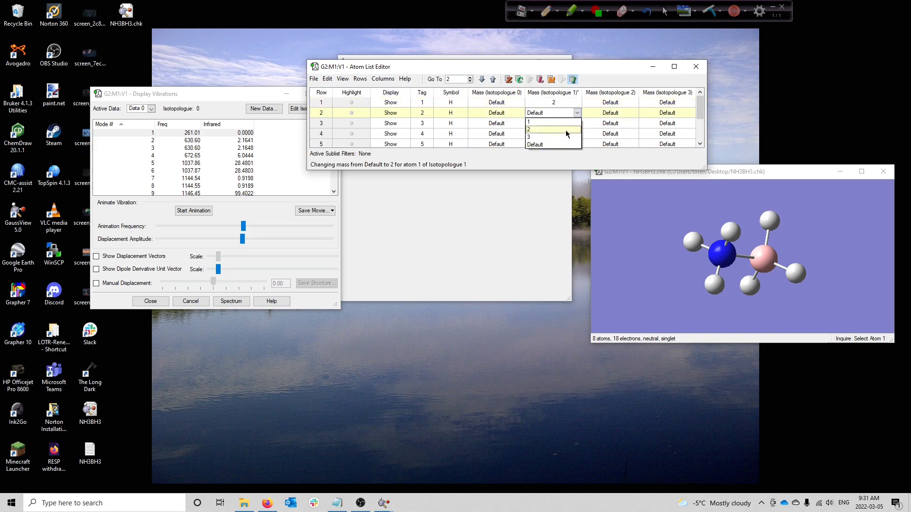
{"action": "left_click", "coordinate": [567, 130]}
{"action": "double_click", "coordinate": [572, 123]}
{"action": "left_click", "coordinate": [577, 123]}
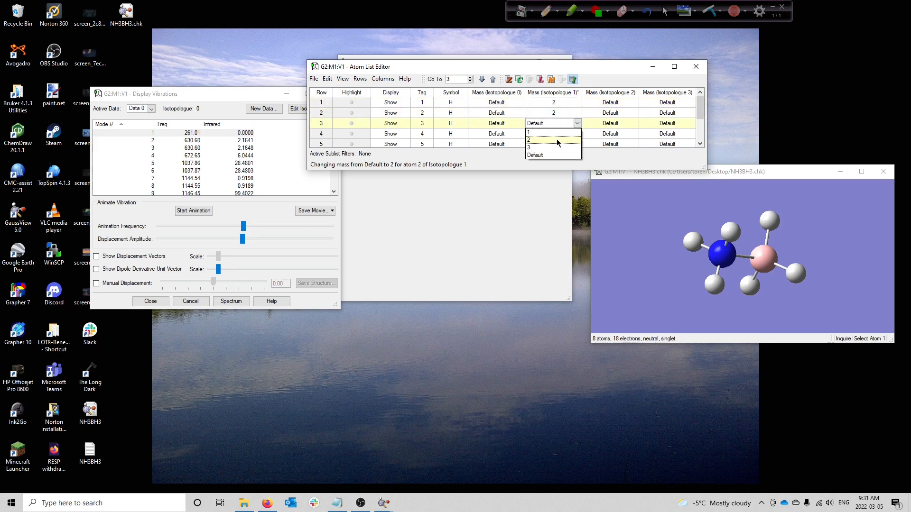
{"action": "left_click", "coordinate": [565, 140]}
Set hydrogens 4–6 to mass 2 in Isotopologue 2 and recheck the earlier masses.
{"action": "double_click", "coordinate": [619, 133]}
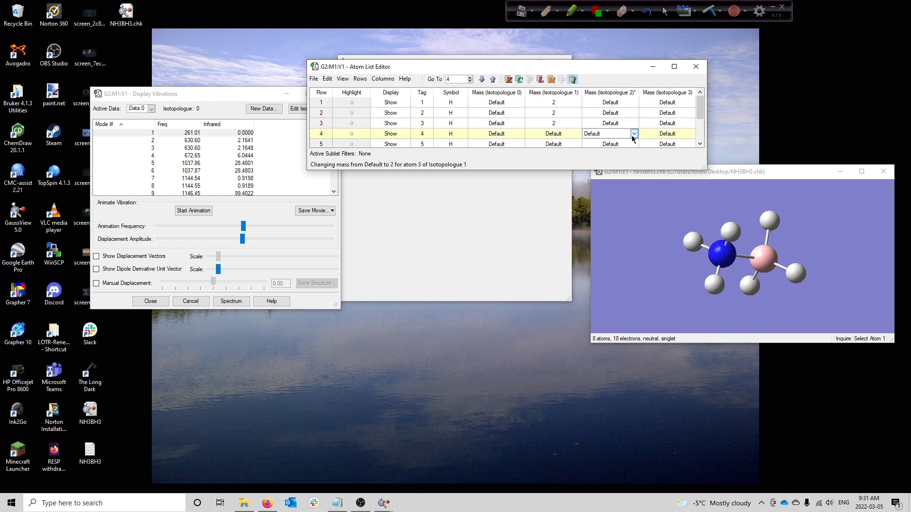
{"action": "left_click", "coordinate": [634, 134]}
{"action": "scroll", "coordinate": [615, 127], "scroll_direction": "down", "scroll_amount": 2}
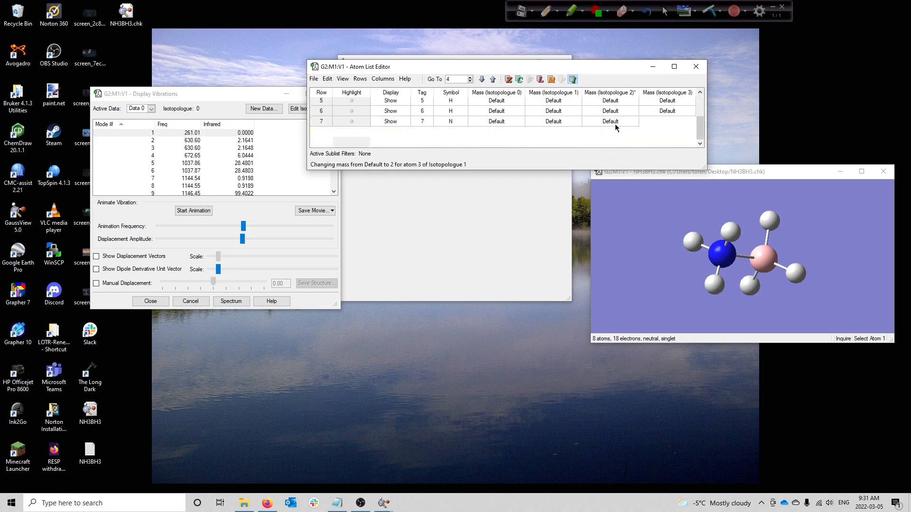
{"action": "type", "text": "2"}
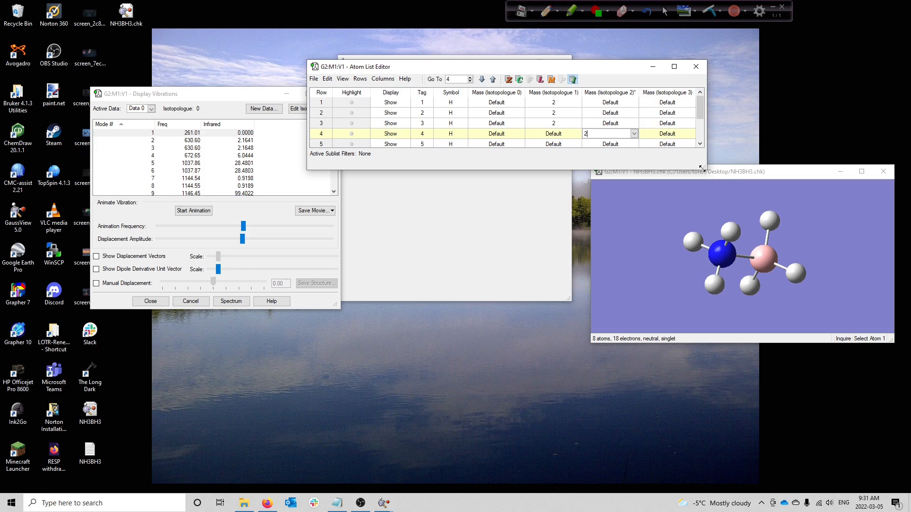
{"action": "left_click_drag", "start_coordinate": [705, 168], "coordinate": [736, 210]}
{"action": "left_click", "coordinate": [634, 144]}
{"action": "left_click", "coordinate": [635, 144]}
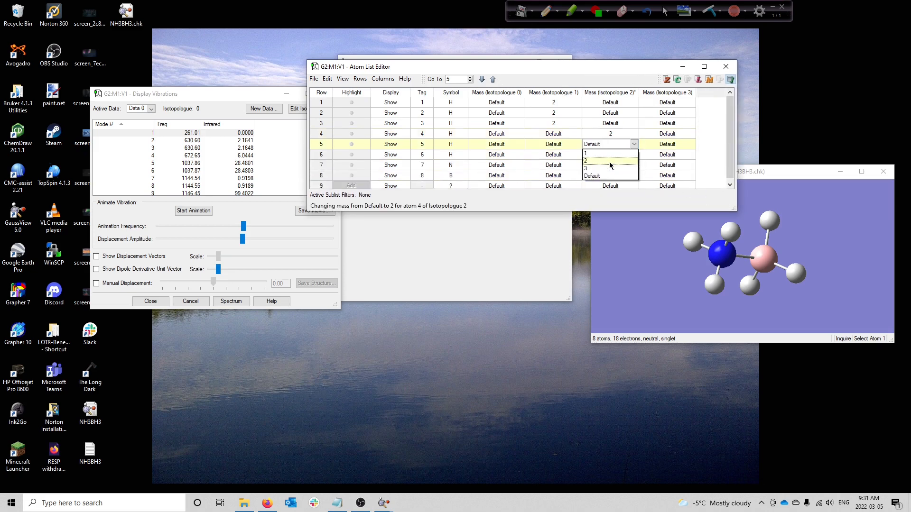
{"action": "left_click", "coordinate": [609, 161]}
{"action": "left_click", "coordinate": [634, 154]}
{"action": "left_click", "coordinate": [617, 171]}
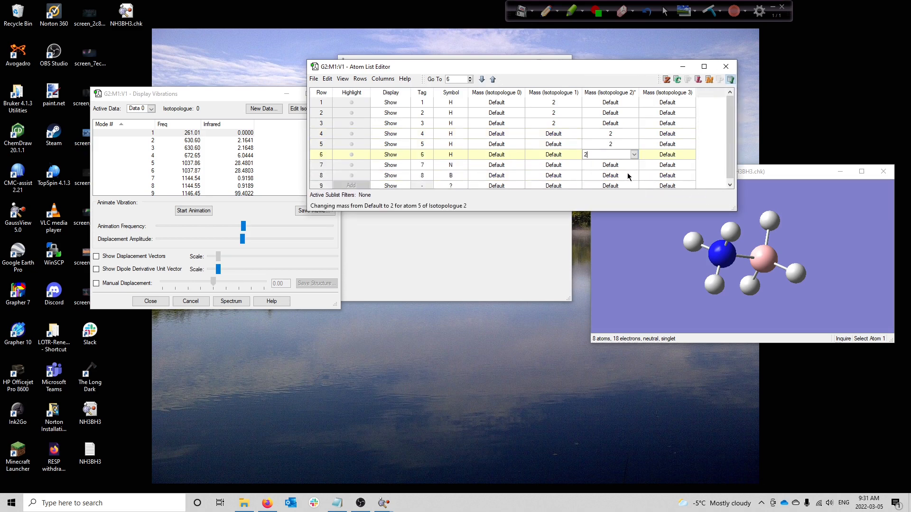
{"action": "left_click", "coordinate": [682, 103]}
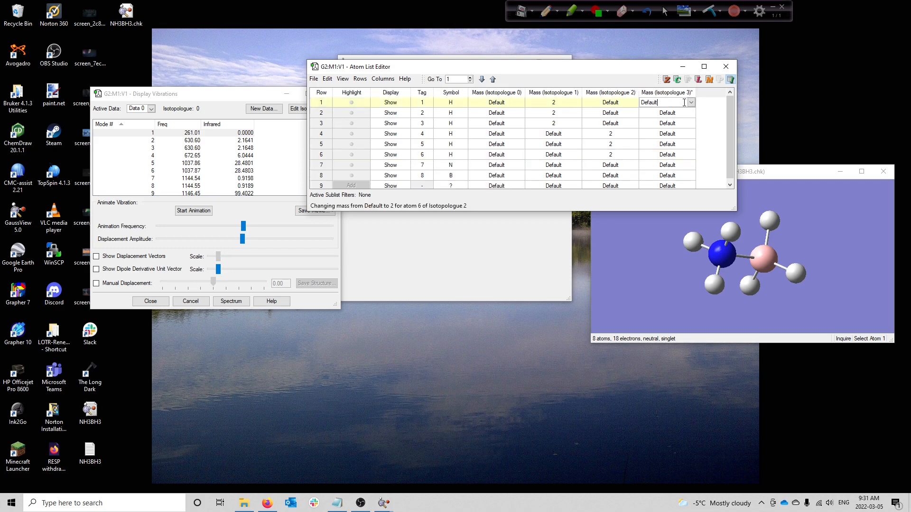
{"action": "left_click", "coordinate": [561, 108]}
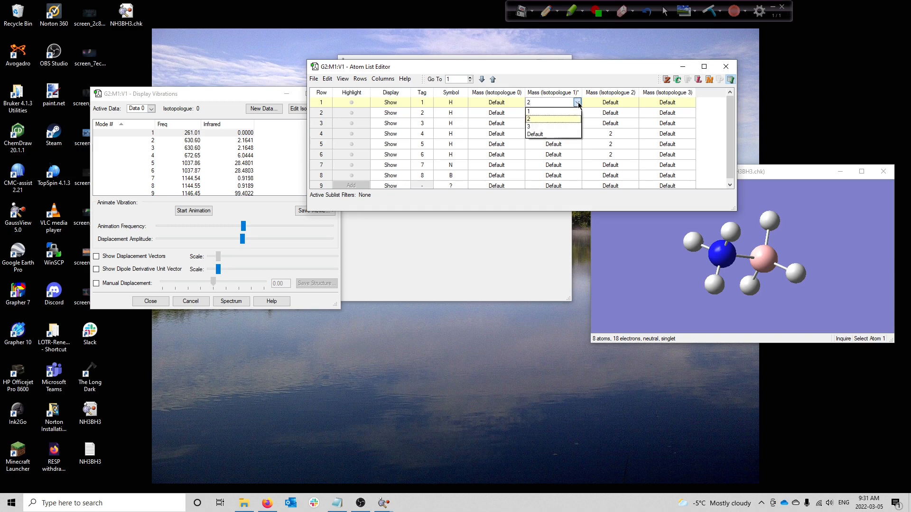
{"action": "left_click", "coordinate": [565, 121]}
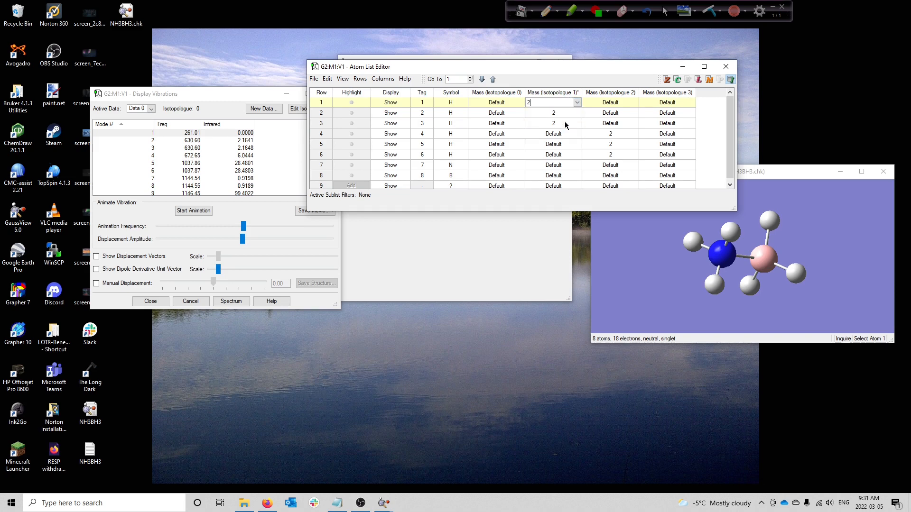
{"action": "left_click", "coordinate": [622, 134]}
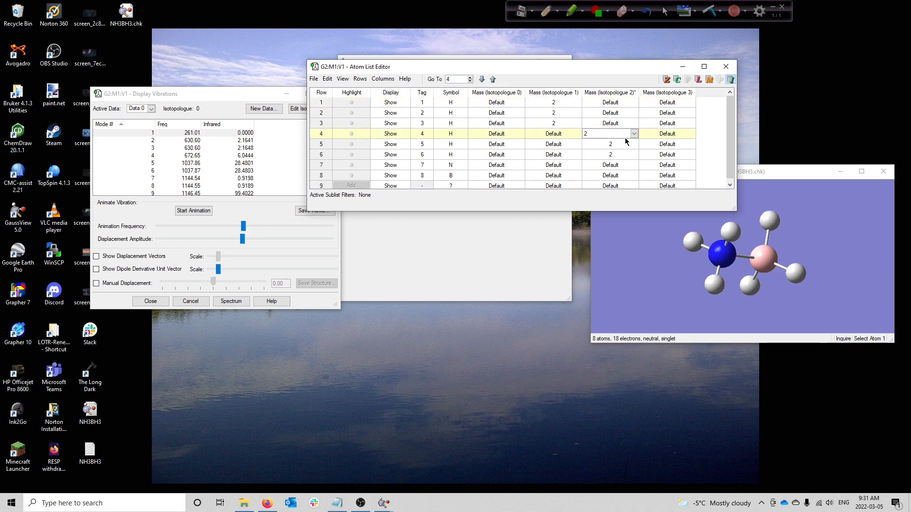
Give atoms 1–3 a mass of 2 in Isotopologue 3.
{"action": "left_click", "coordinate": [674, 103]}
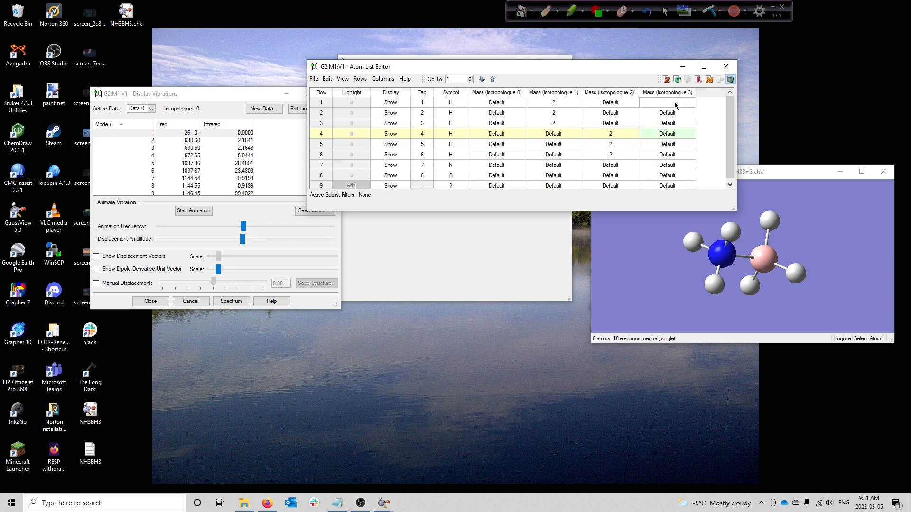
{"action": "left_click", "coordinate": [691, 103]}
{"action": "left_click", "coordinate": [674, 114]}
{"action": "key", "text": "Return"}
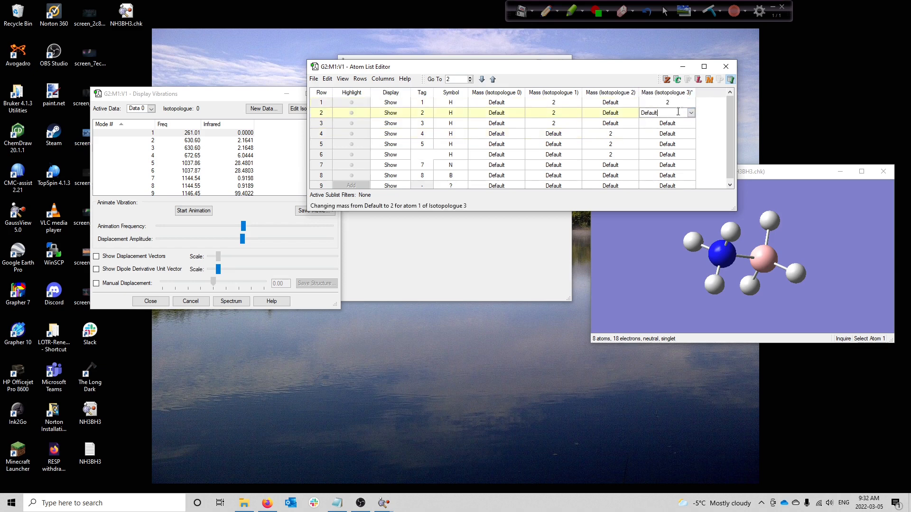
{"action": "left_click", "coordinate": [691, 112]}
{"action": "left_click", "coordinate": [679, 128]}
{"action": "key", "text": "Return"}
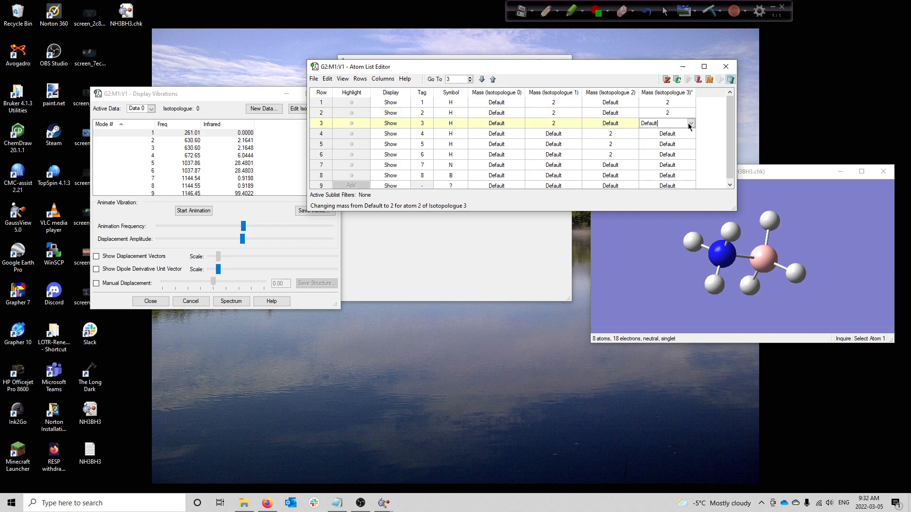
{"action": "left_click", "coordinate": [691, 123]}
{"action": "left_click", "coordinate": [672, 139]}
{"action": "key", "text": "Return"}
Give atoms 4–6 a mass of 2 in Isotopologue 3.
{"action": "left_click", "coordinate": [690, 134]}
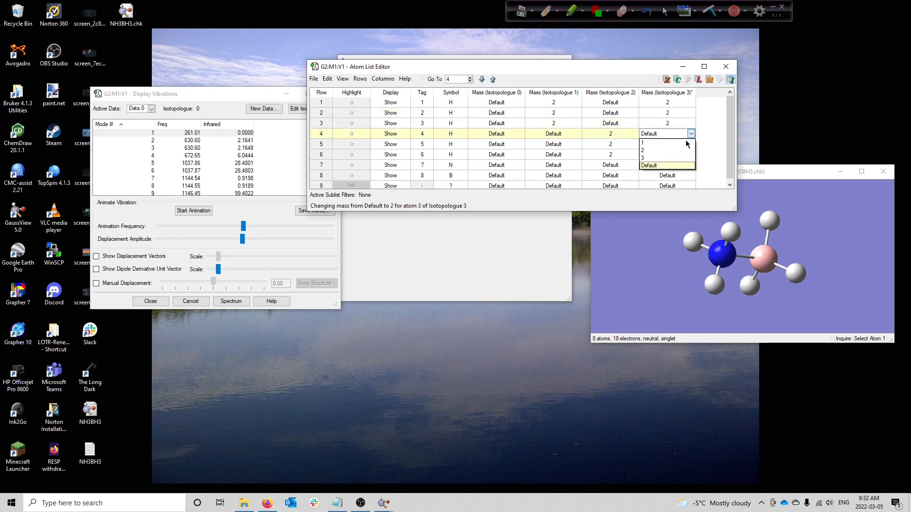
{"action": "left_click", "coordinate": [671, 150]}
{"action": "key", "text": "Return"}
{"action": "left_click", "coordinate": [691, 144]}
{"action": "left_click", "coordinate": [670, 161]}
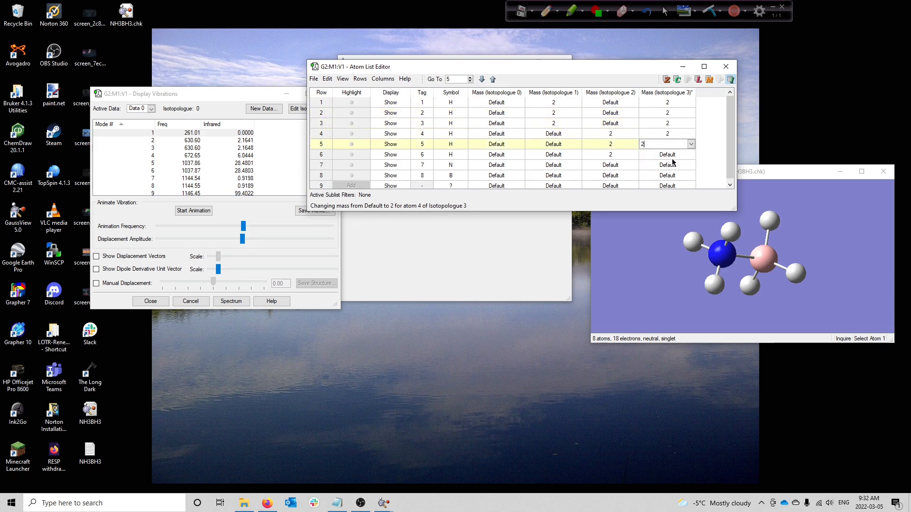
{"action": "key", "text": "Return"}
{"action": "left_click", "coordinate": [690, 155]}
{"action": "left_click", "coordinate": [674, 172]}
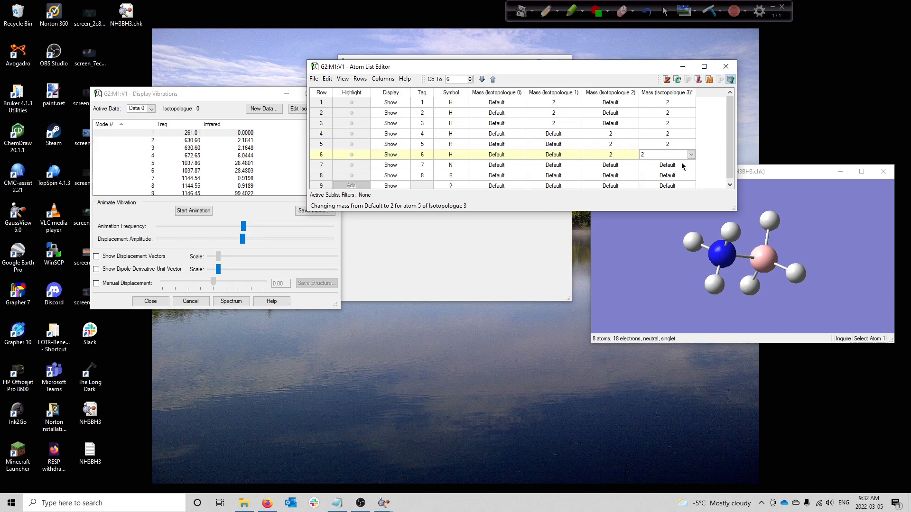
{"action": "left_click", "coordinate": [707, 144]}
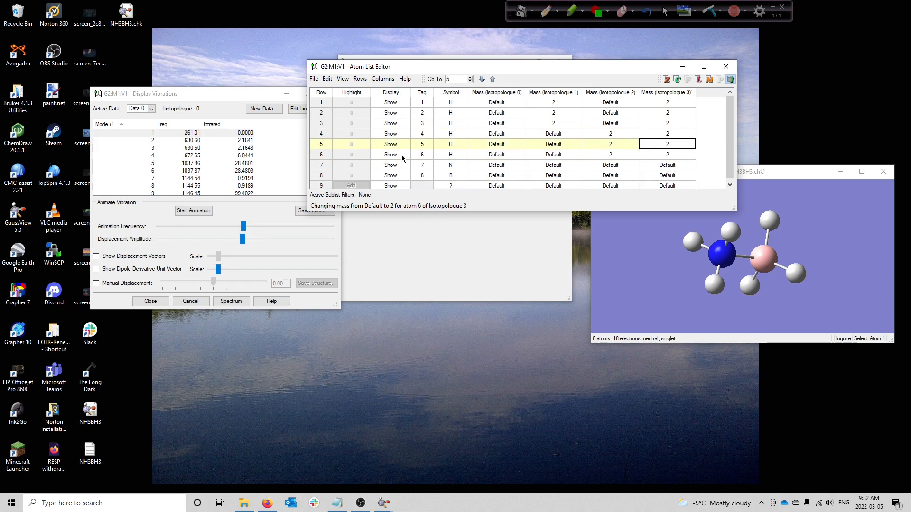
{"action": "left_click", "coordinate": [314, 80]}
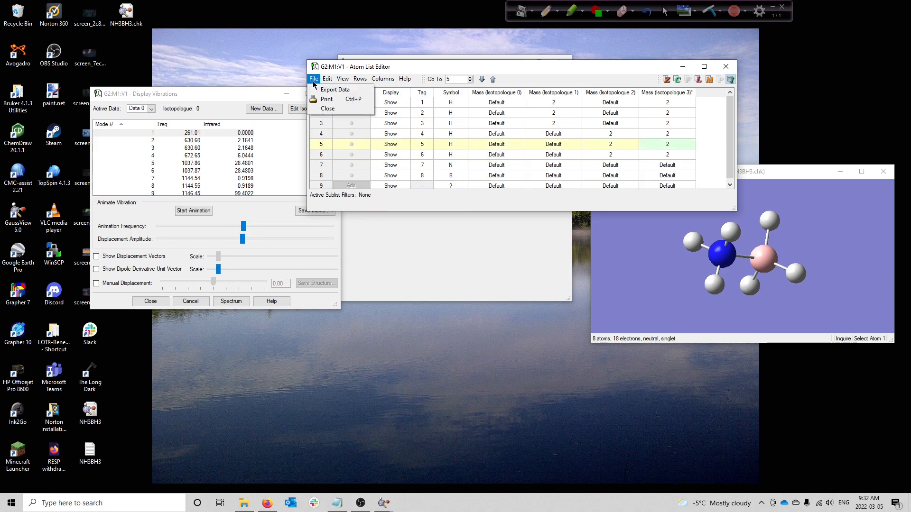
Close the Atom List Editor and compute a new data set for Isotopologue 1.
{"action": "left_click", "coordinate": [322, 108]}
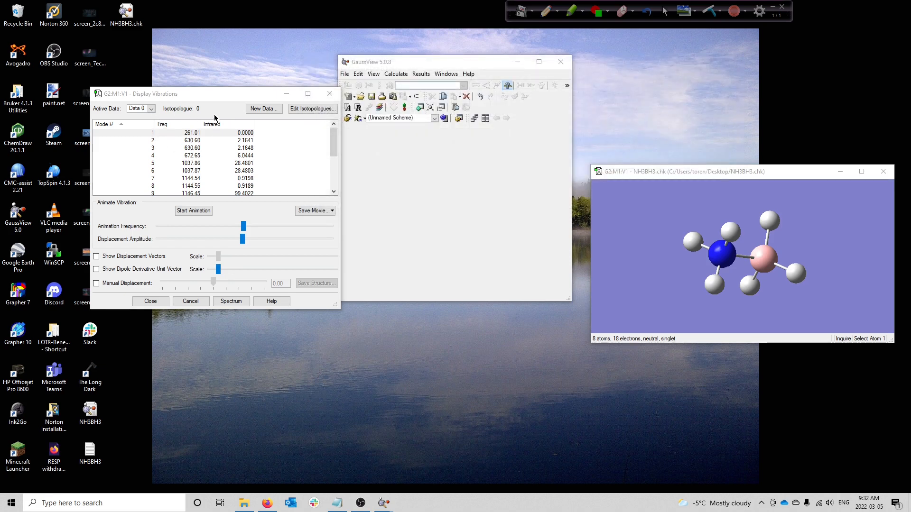
{"action": "left_click", "coordinate": [261, 109]}
{"action": "left_click", "coordinate": [104, 208]}
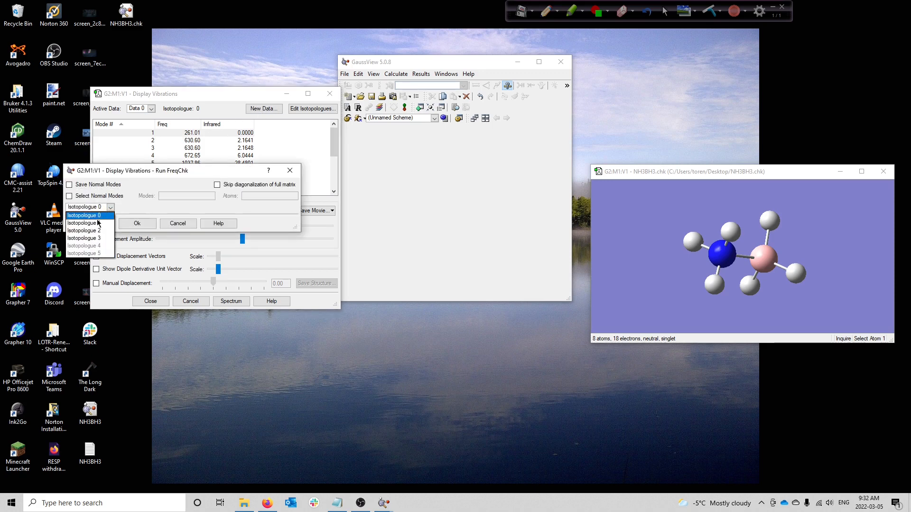
{"action": "left_click", "coordinate": [90, 213]}
{"action": "left_click", "coordinate": [137, 224]}
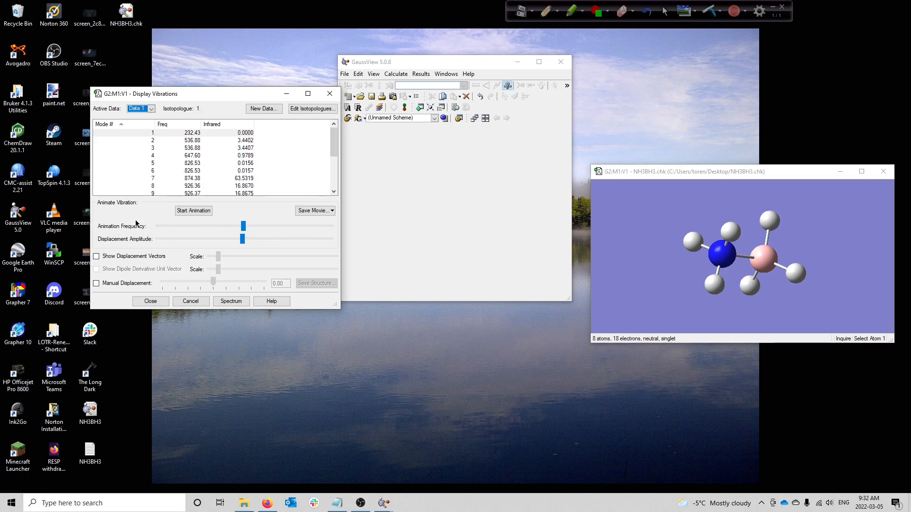
{"action": "left_click", "coordinate": [151, 109]}
{"action": "left_click", "coordinate": [193, 107]}
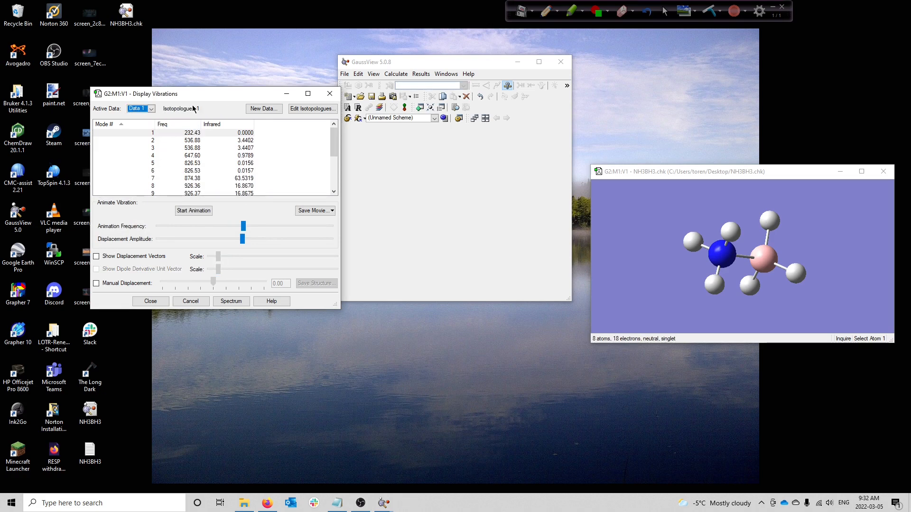
Compute new vibrational data sets for Isotopologues 2 and 3.
{"action": "left_click", "coordinate": [247, 110]}
{"action": "left_click", "coordinate": [109, 207]}
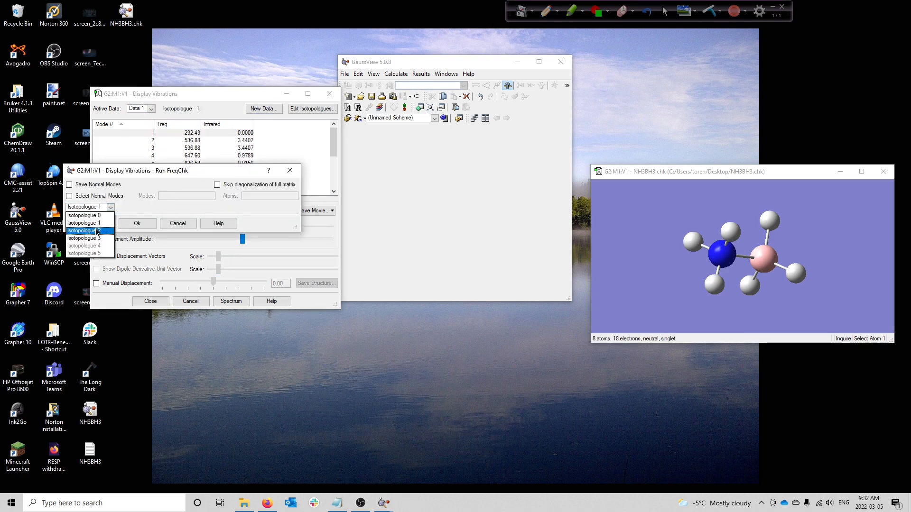
{"action": "left_click", "coordinate": [97, 231]}
{"action": "left_click", "coordinate": [143, 224]}
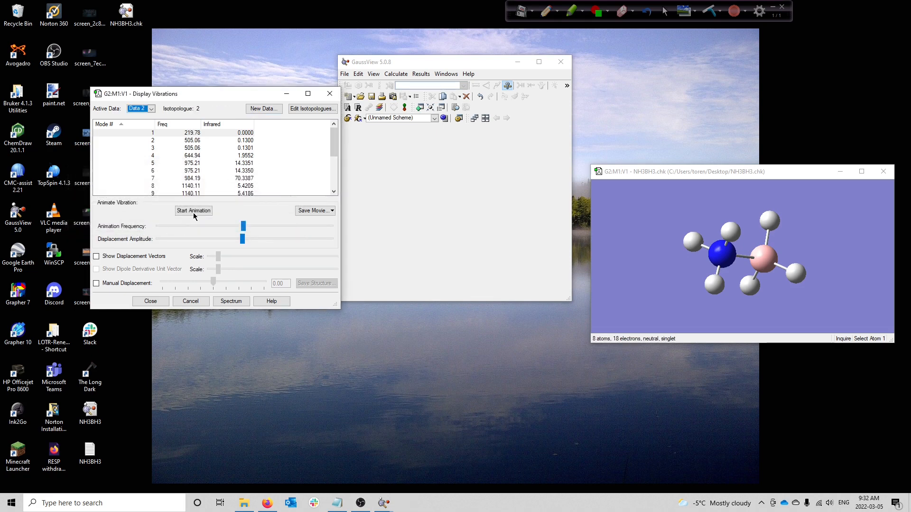
{"action": "left_click", "coordinate": [249, 111]}
{"action": "left_click", "coordinate": [109, 207]}
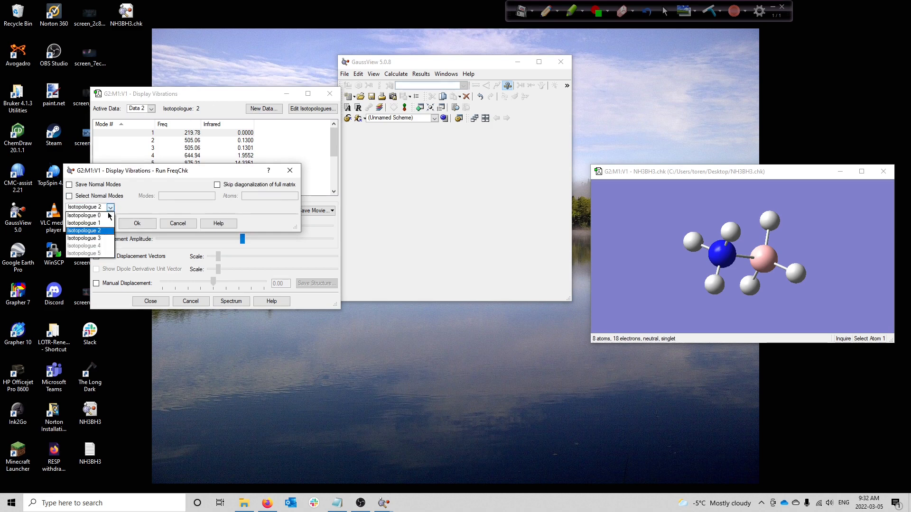
{"action": "left_click", "coordinate": [95, 238]}
{"action": "left_click", "coordinate": [137, 224]}
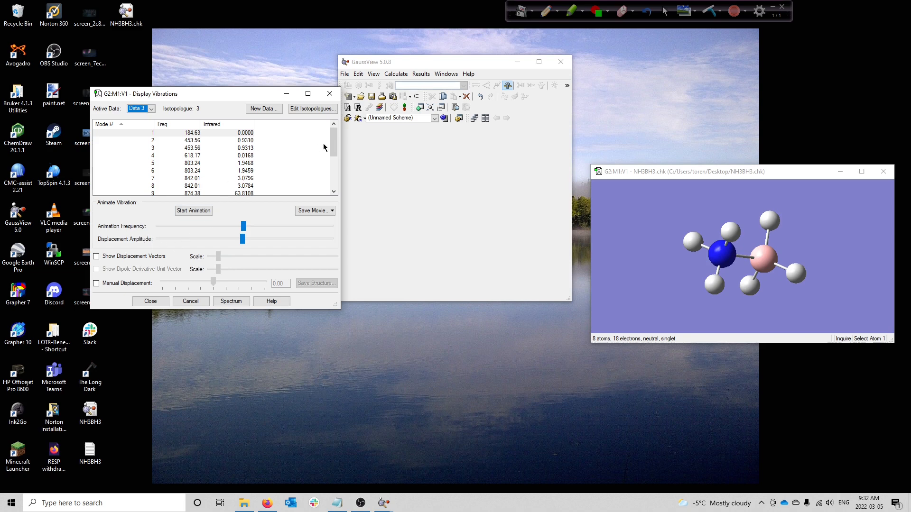
Switch the active data back to Data 0.
{"action": "left_click_drag", "start_coordinate": [335, 148], "coordinate": [323, 181]}
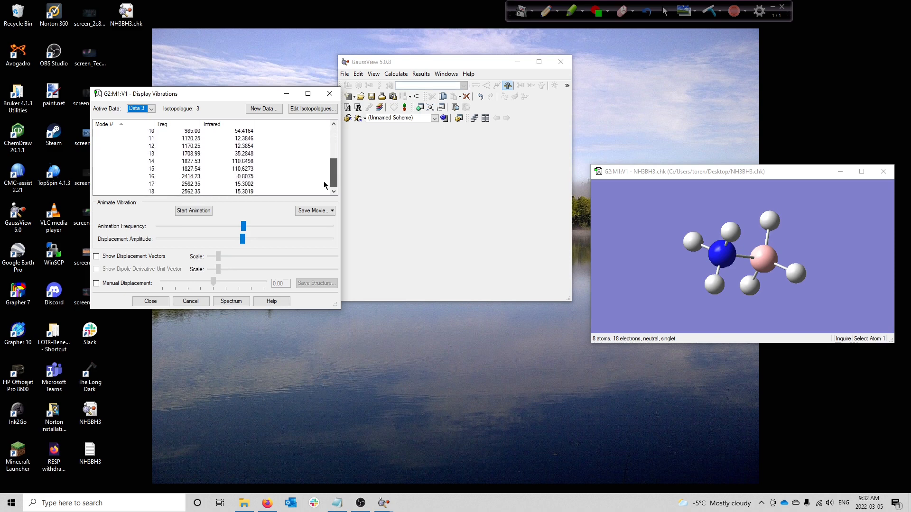
{"action": "left_click", "coordinate": [151, 108]}
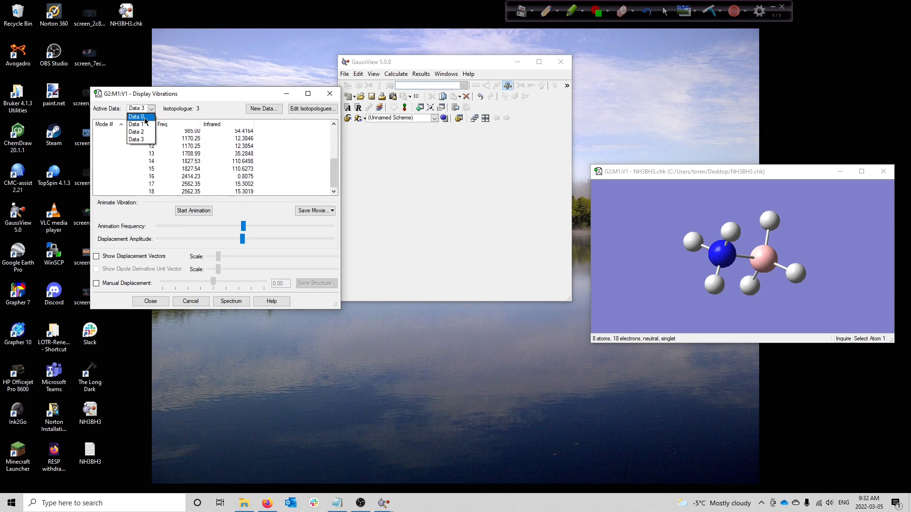
{"action": "left_click", "coordinate": [145, 118]}
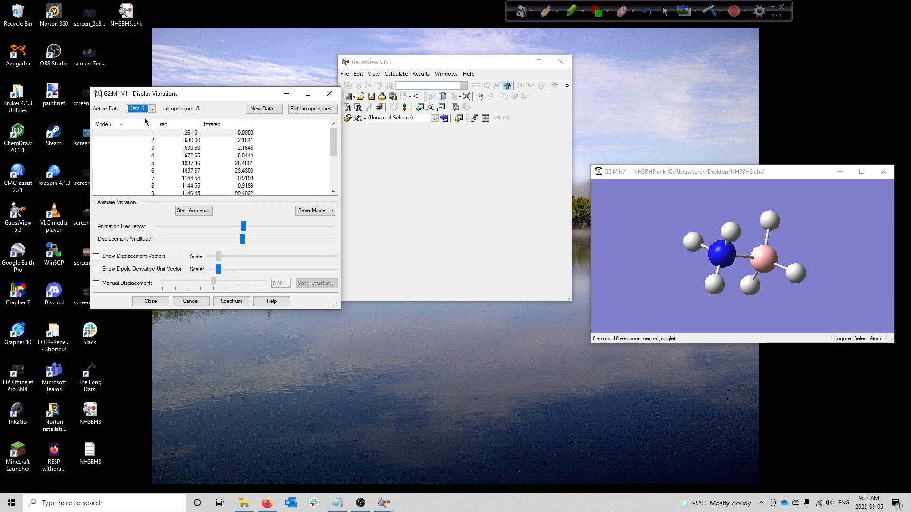
Save Data 0's IR spectrum data as NH3BH3 with step size 4.
{"action": "left_click", "coordinate": [231, 302]}
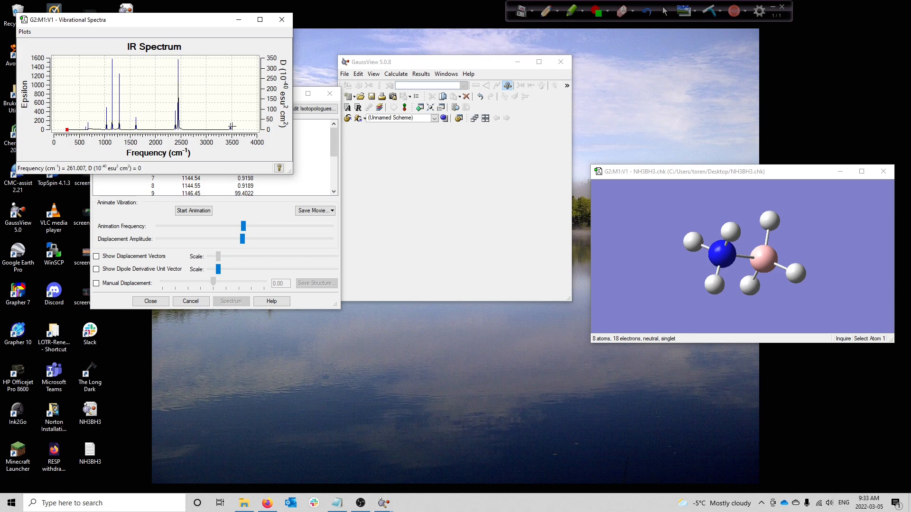
{"action": "right_click", "coordinate": [150, 81]}
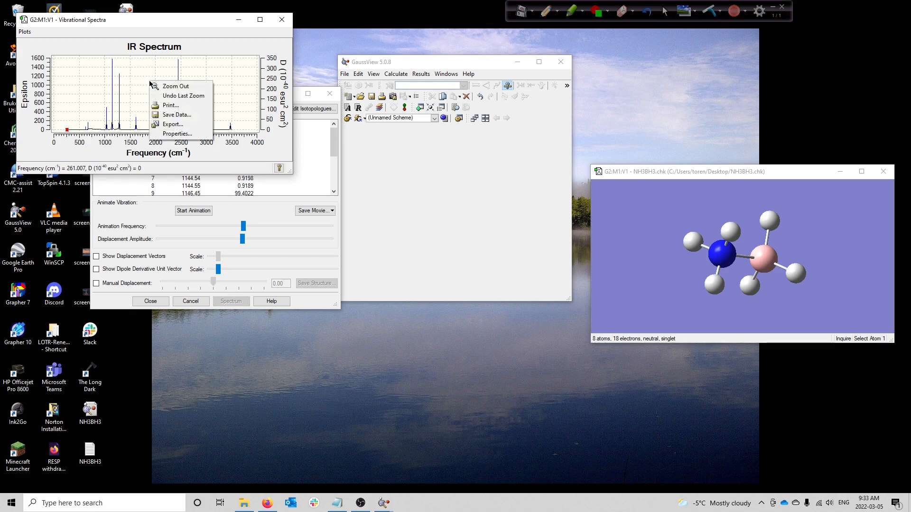
{"action": "left_click", "coordinate": [171, 115]}
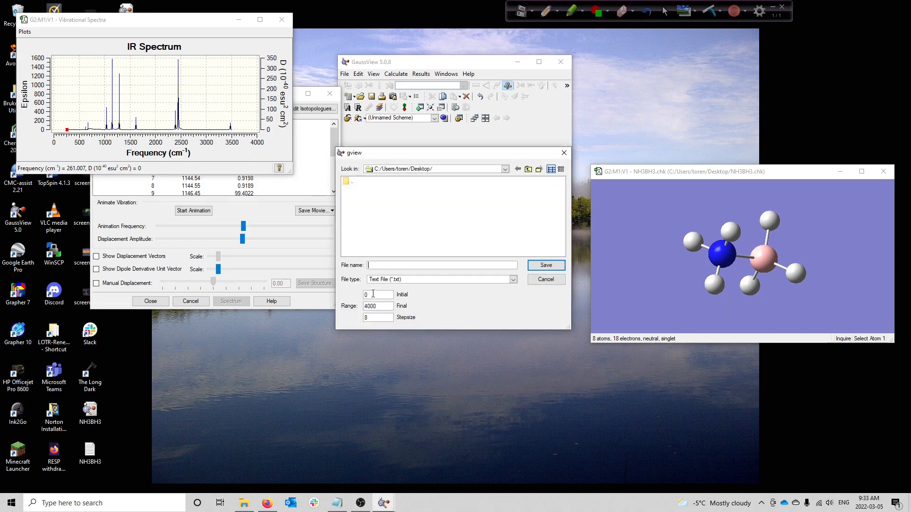
{"action": "type", "text": "NH3BH3"}
{"action": "left_click", "coordinate": [546, 13]}
{"action": "mouse_move", "coordinate": [357, 290]}
{"action": "left_mouse_down"}
{"action": "mouse_move", "coordinate": [342, 317]}
{"action": "mouse_move", "coordinate": [420, 324]}
{"action": "mouse_move", "coordinate": [414, 297]}
{"action": "mouse_move", "coordinate": [357, 292]}
{"action": "left_mouse_up"}
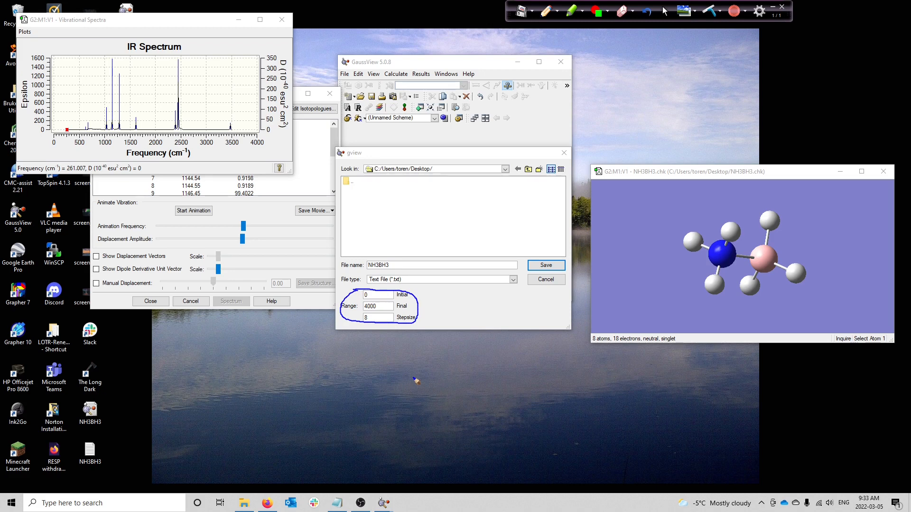
{"action": "left_click", "coordinate": [709, 12]}
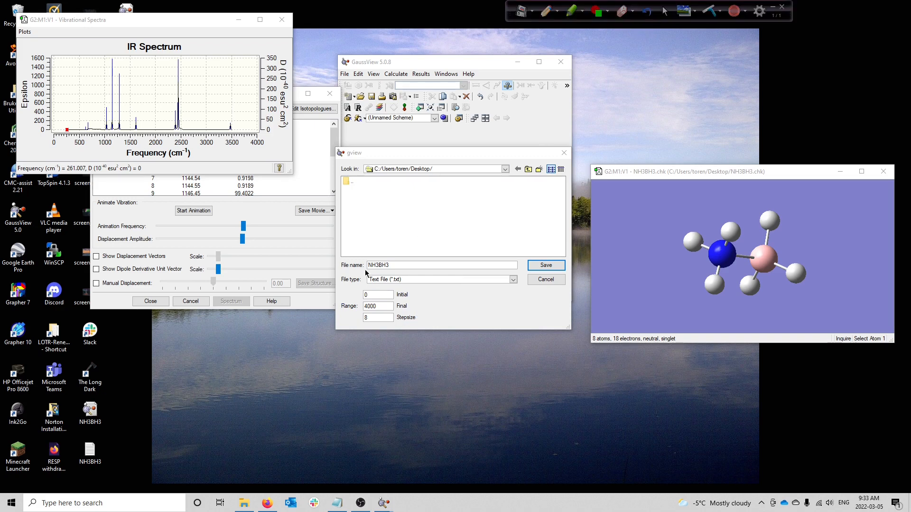
{"action": "left_click", "coordinate": [370, 316]}
{"action": "type", "text": "4"}
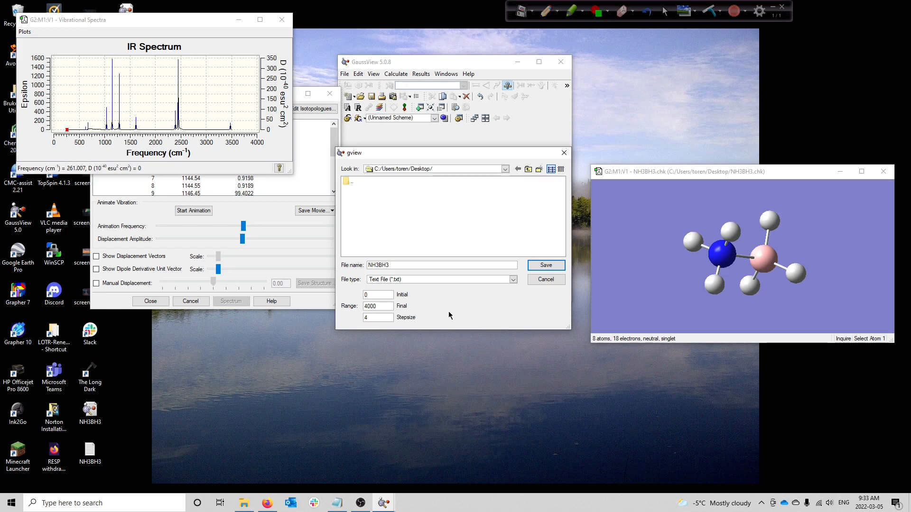
{"action": "left_click", "coordinate": [540, 265]}
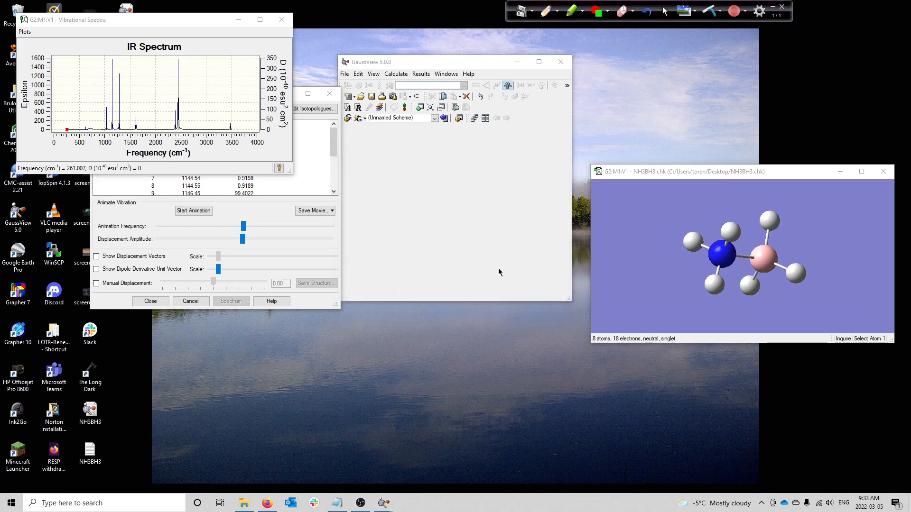
Switch to Data 1 and save its IR spectrum data as NH3BD3.txt.
{"action": "left_click", "coordinate": [282, 19]}
{"action": "left_click", "coordinate": [150, 108]}
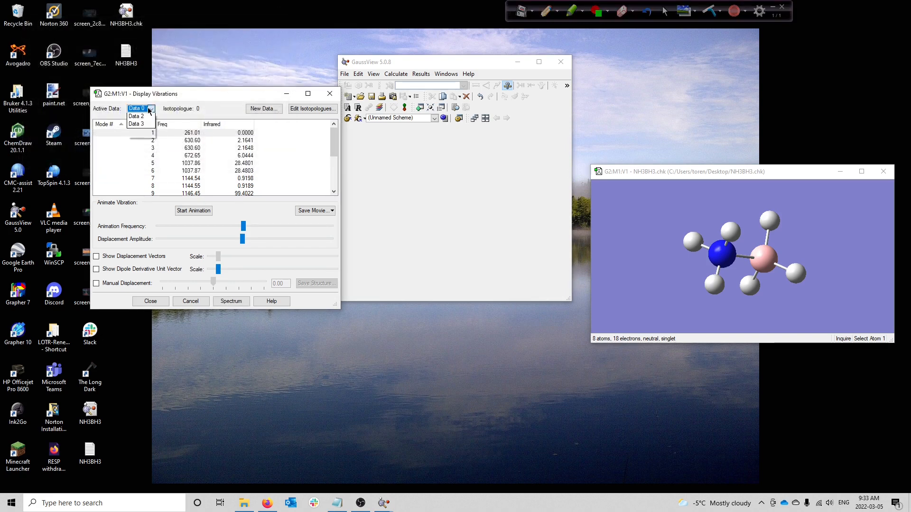
{"action": "left_click", "coordinate": [138, 124]}
{"action": "left_click", "coordinate": [230, 301]}
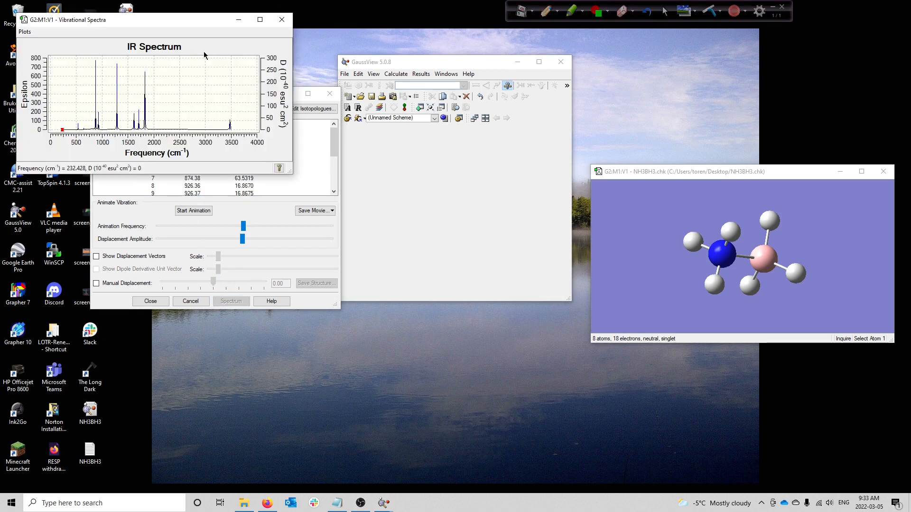
{"action": "right_click", "coordinate": [204, 55]}
{"action": "left_click", "coordinate": [227, 81]}
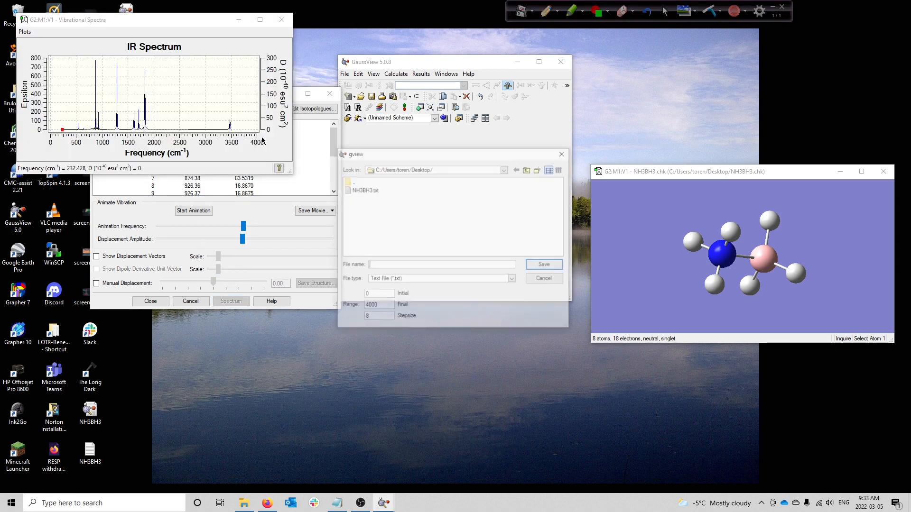
{"action": "left_click", "coordinate": [373, 190]}
{"action": "left_click", "coordinate": [378, 264]}
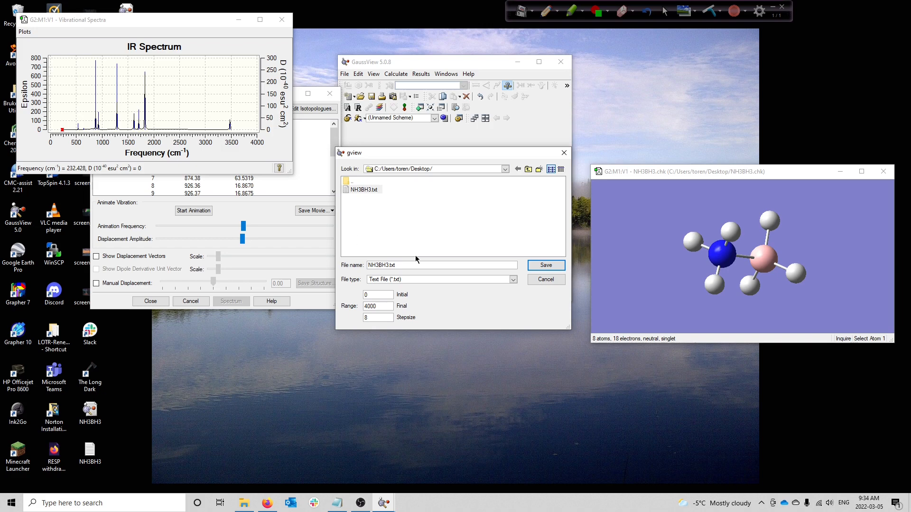
{"action": "key", "text": "BackSpace"}
{"action": "type", "text": "D"}
{"action": "left_click", "coordinate": [545, 265]}
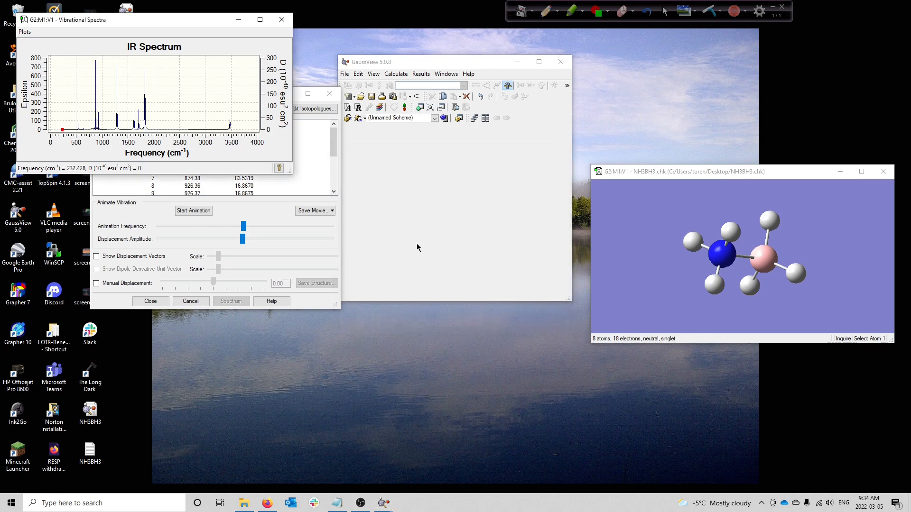
{"action": "left_click", "coordinate": [290, 23]}
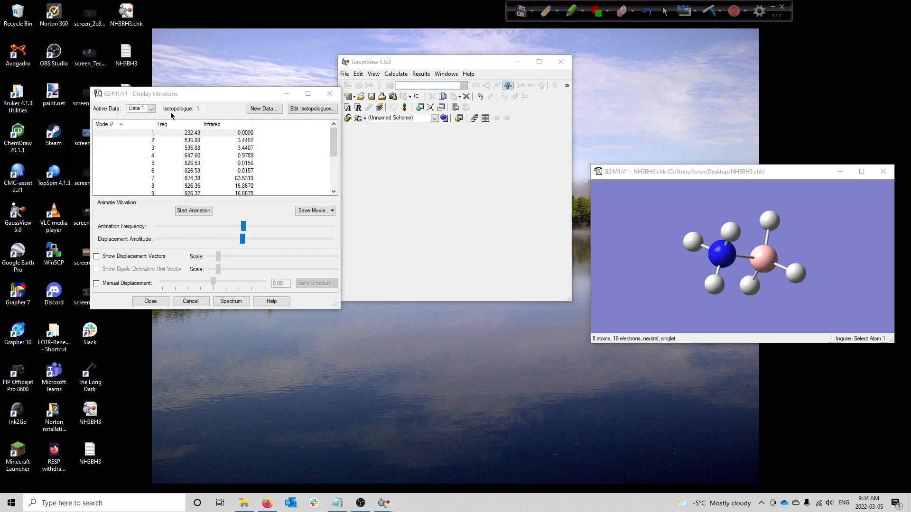
Export the Data 2 IR spectrum, 0–4000 cm⁻¹, as ND3BH3.txt.
{"action": "left_click", "coordinate": [150, 109]}
{"action": "left_click", "coordinate": [146, 132]}
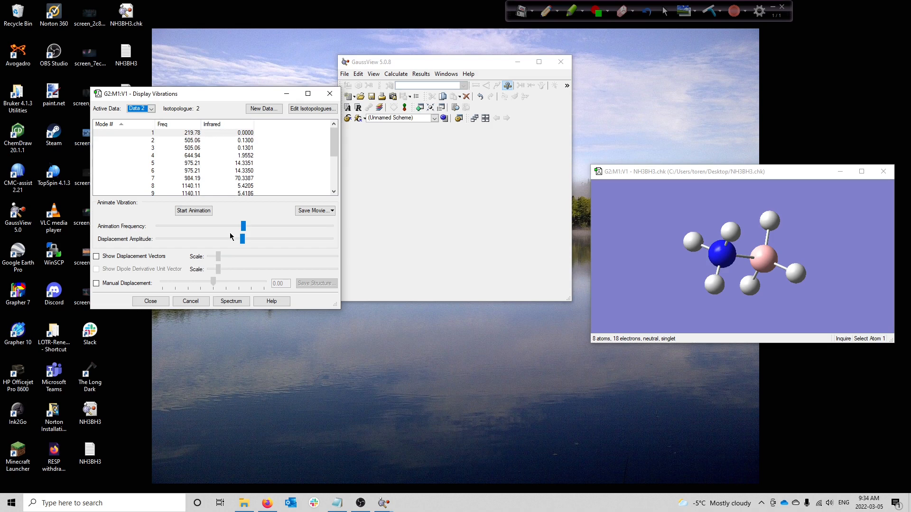
{"action": "left_click", "coordinate": [231, 301]}
{"action": "right_click", "coordinate": [194, 99]}
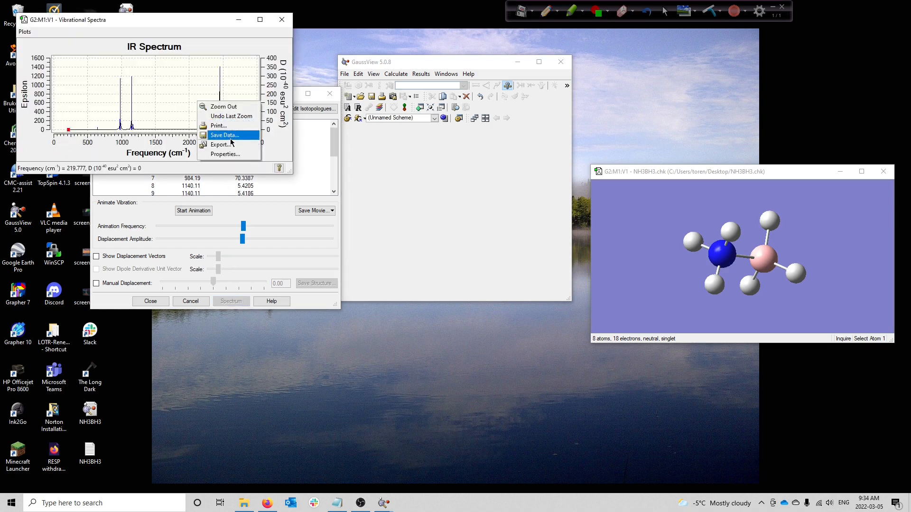
{"action": "left_click", "coordinate": [233, 137]}
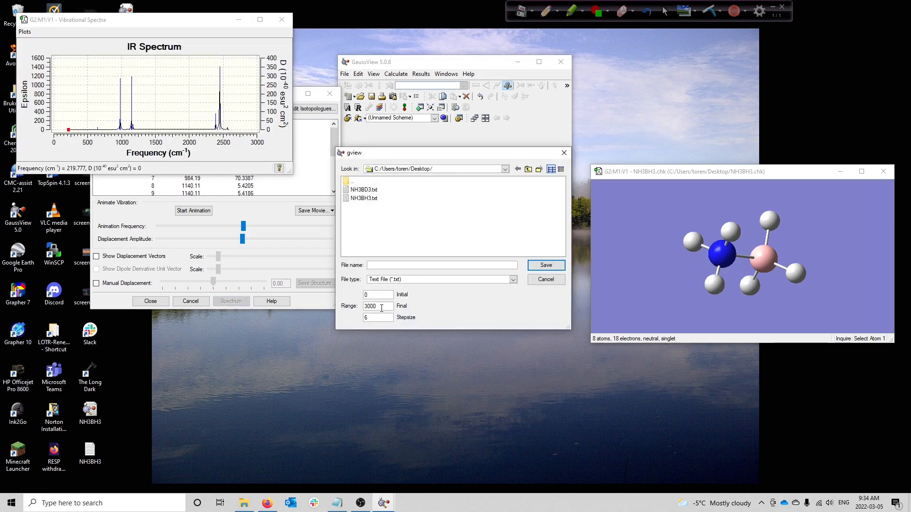
{"action": "double_click", "coordinate": [372, 306]}
{"action": "type", "text": "400"}
{"action": "type", "text": "4"}
{"action": "left_click", "coordinate": [369, 198]}
{"action": "left_click", "coordinate": [383, 265]}
{"action": "key", "text": "Left"}
{"action": "key", "text": "Left"}
{"action": "key", "text": "Left"}
{"action": "key", "text": "BackSpace"}
{"action": "type", "text": "D"}
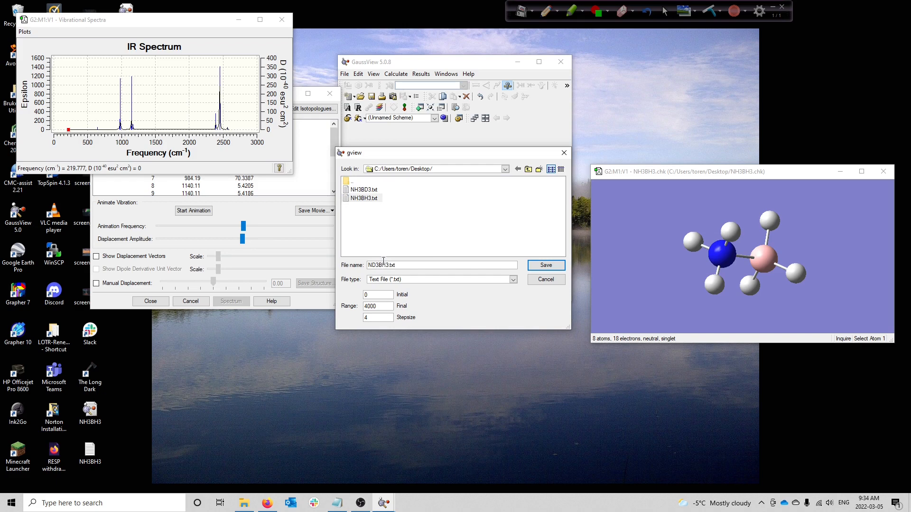
{"action": "left_click", "coordinate": [546, 265]}
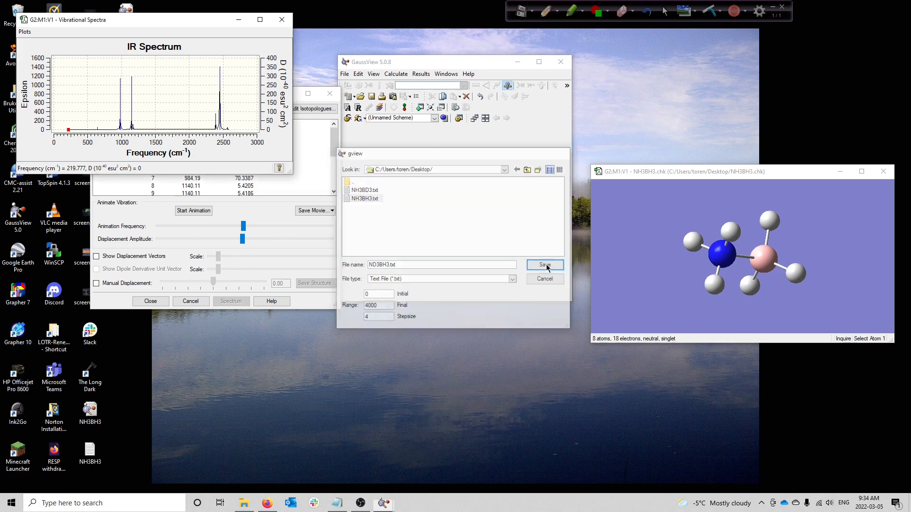
Export the Data 3 IR spectrum, final frequency 4000, as ND3BD3.txt.
{"action": "left_click", "coordinate": [282, 19]}
{"action": "left_click", "coordinate": [139, 108]}
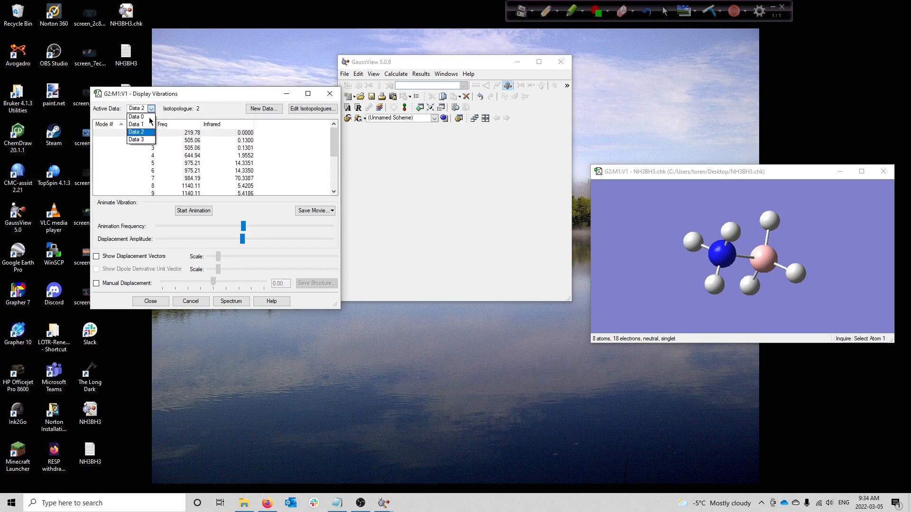
{"action": "left_click", "coordinate": [137, 130]}
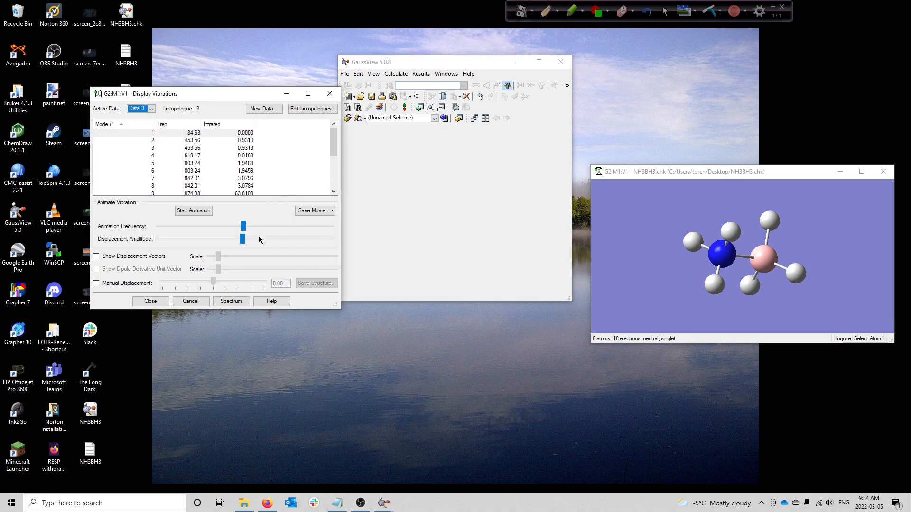
{"action": "left_click", "coordinate": [231, 304]}
{"action": "right_click", "coordinate": [202, 98]}
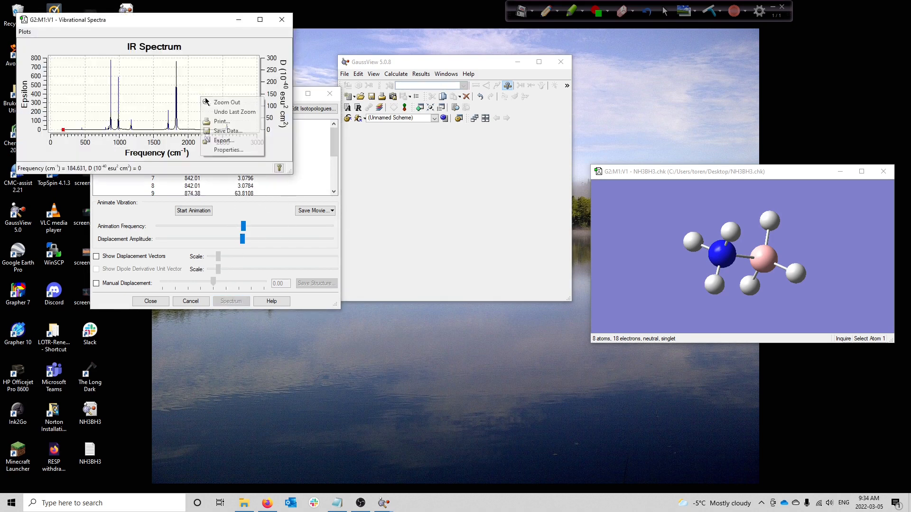
{"action": "left_click", "coordinate": [233, 132]}
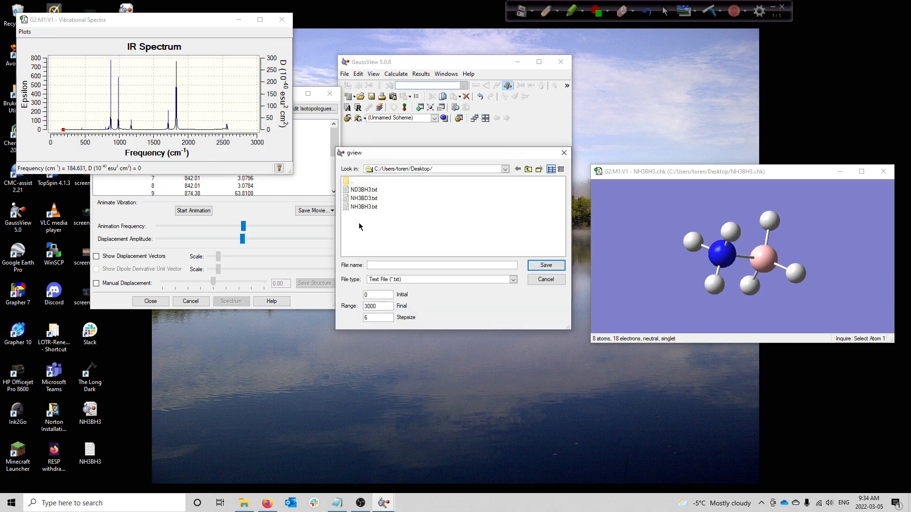
{"action": "left_click", "coordinate": [364, 198]}
{"action": "left_click", "coordinate": [376, 265]}
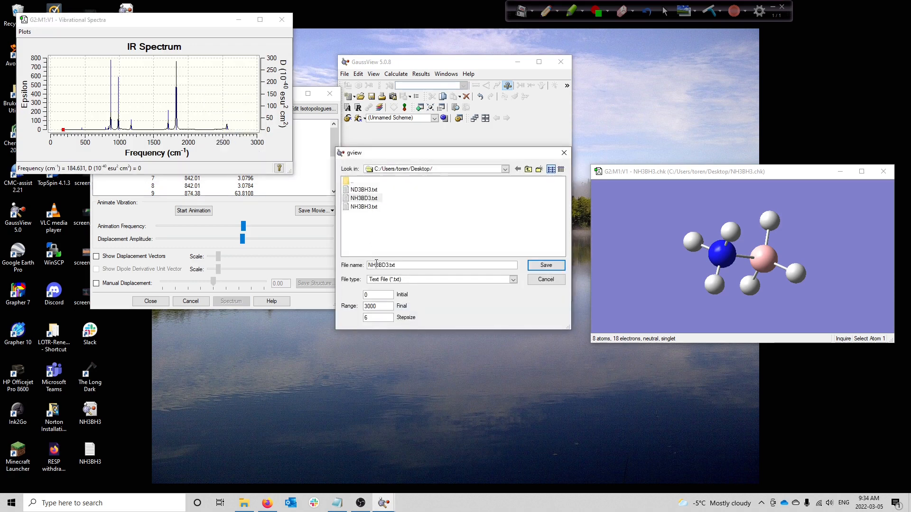
{"action": "key", "text": "BackSpace"}
{"action": "type", "text": "D"}
{"action": "left_click_drag", "start_coordinate": [382, 306], "coordinate": [343, 307]}
{"action": "type", "text": "4000"}
{"action": "left_click", "coordinate": [535, 266]}
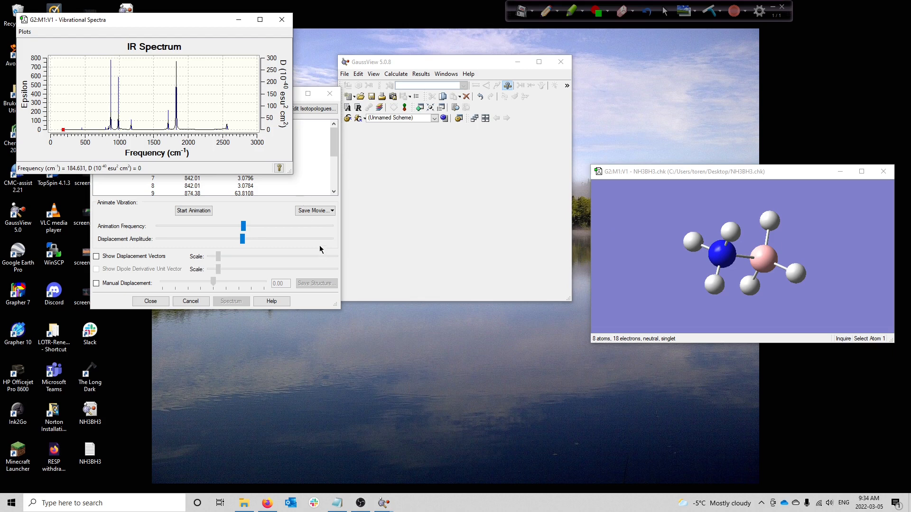
Move the vibrations dialog over the molecule and close the IR spectrum window.
{"action": "left_click", "coordinate": [282, 221]}
{"action": "left_click_drag", "start_coordinate": [223, 97], "coordinate": [324, 217]}
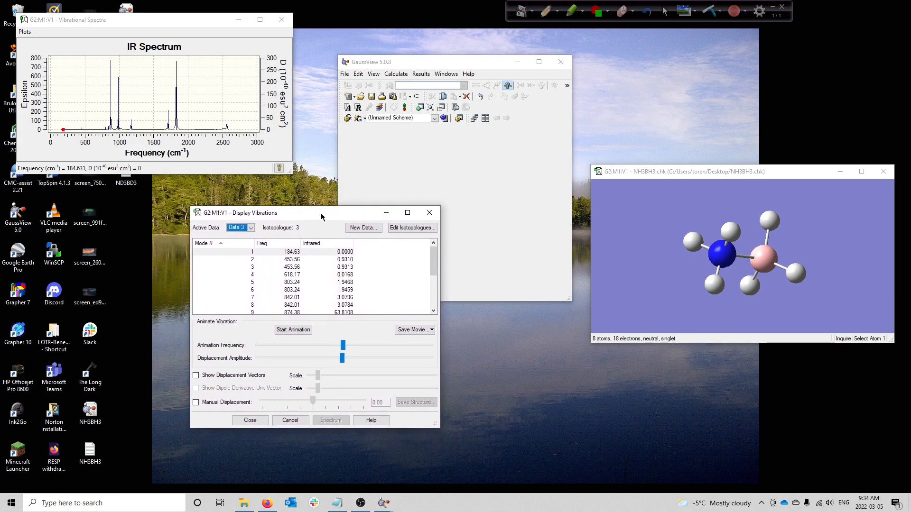
{"action": "left_click", "coordinate": [282, 20]}
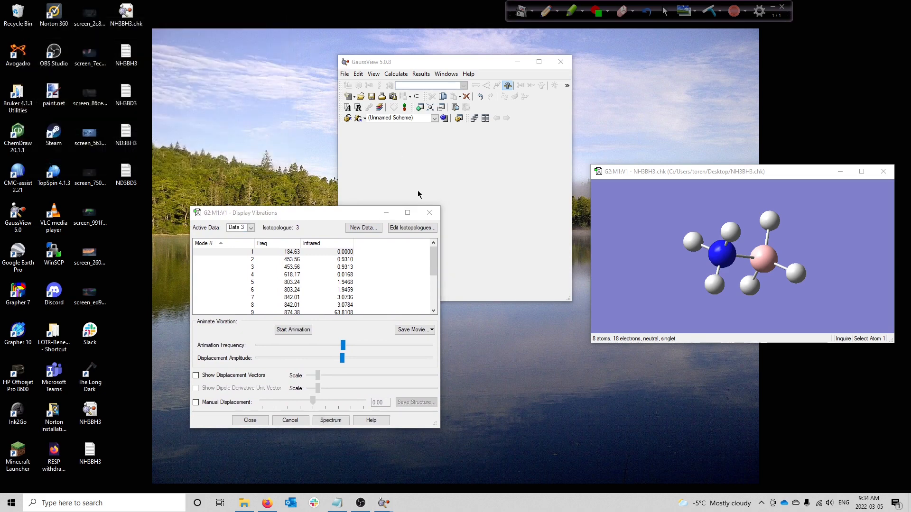
{"action": "left_click_drag", "start_coordinate": [340, 216], "coordinate": [647, 98]}
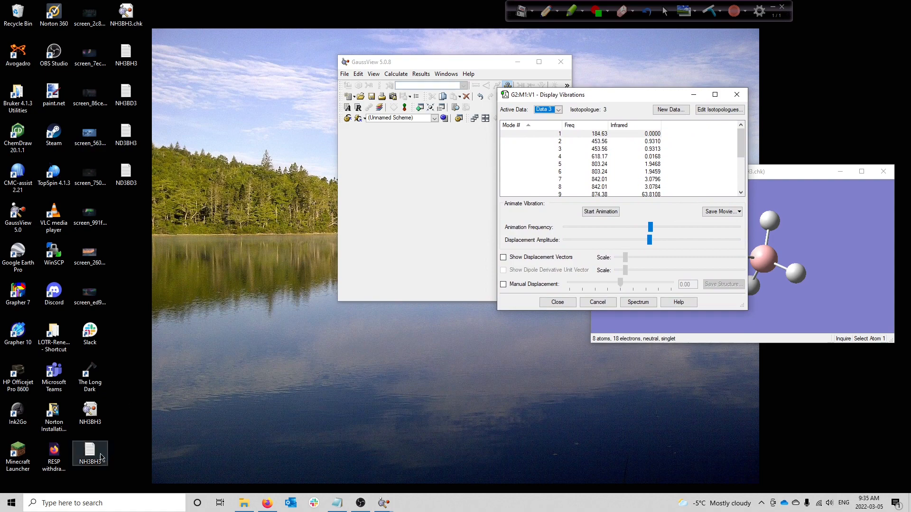
Delete the four header lines from ND3BD3.txt and ND3BH3.txt in Notepad and save both.
{"action": "double_click", "coordinate": [126, 174]}
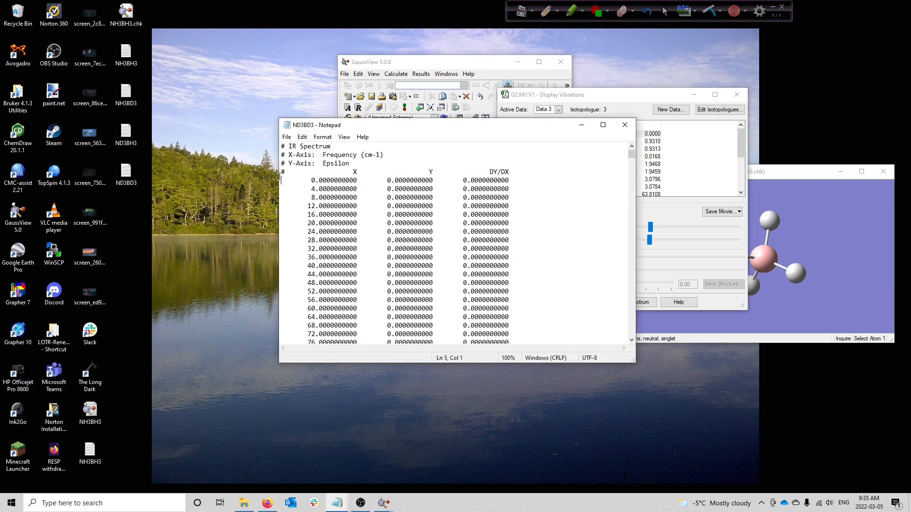
{"action": "left_click_drag", "start_coordinate": [281, 179], "coordinate": [272, 143]}
{"action": "key", "text": "Delete"}
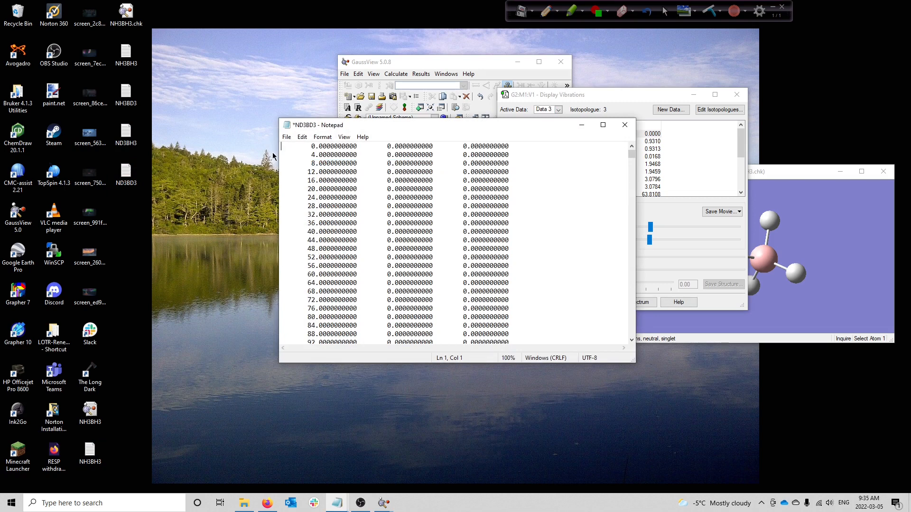
{"action": "key", "text": "ctrl+s"}
{"action": "left_click", "coordinate": [624, 124]}
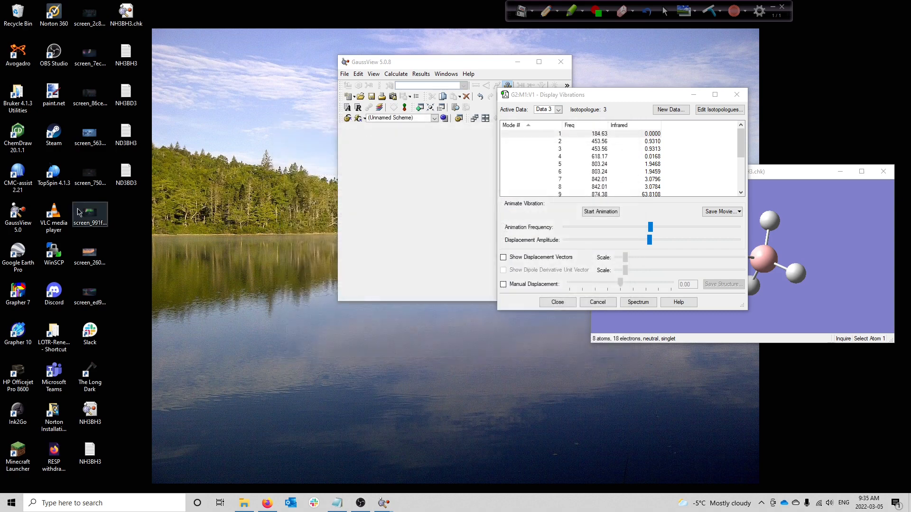
{"action": "double_click", "coordinate": [130, 148]}
{"action": "left_click_drag", "start_coordinate": [284, 182], "coordinate": [257, 142]}
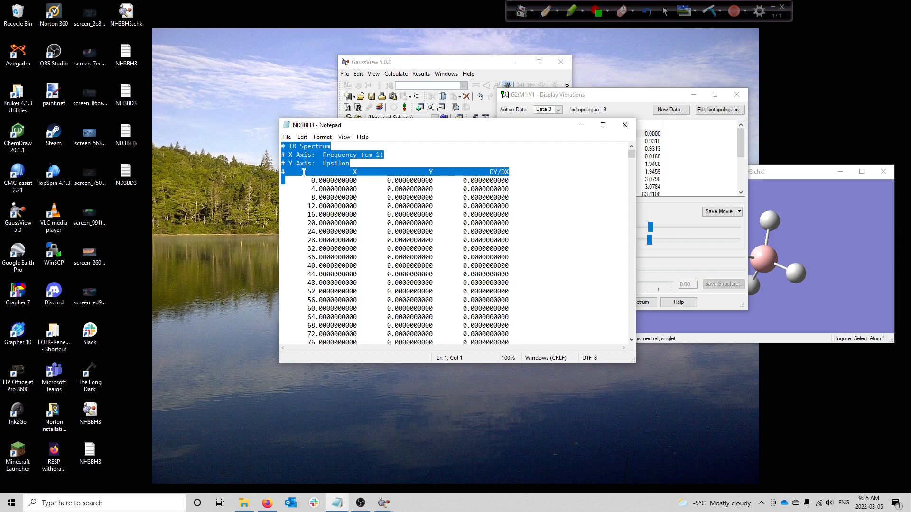
{"action": "key", "text": "Delete"}
{"action": "key", "text": "ctrl+s"}
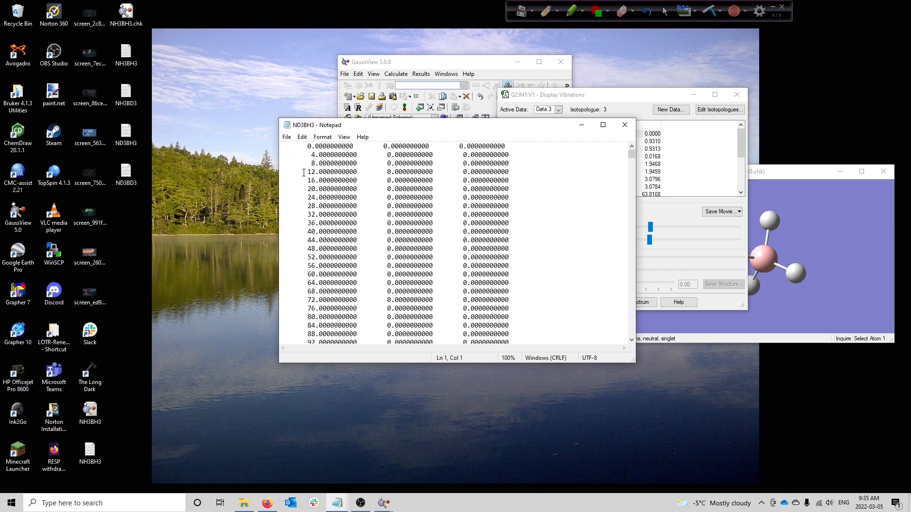
{"action": "left_click", "coordinate": [625, 125]}
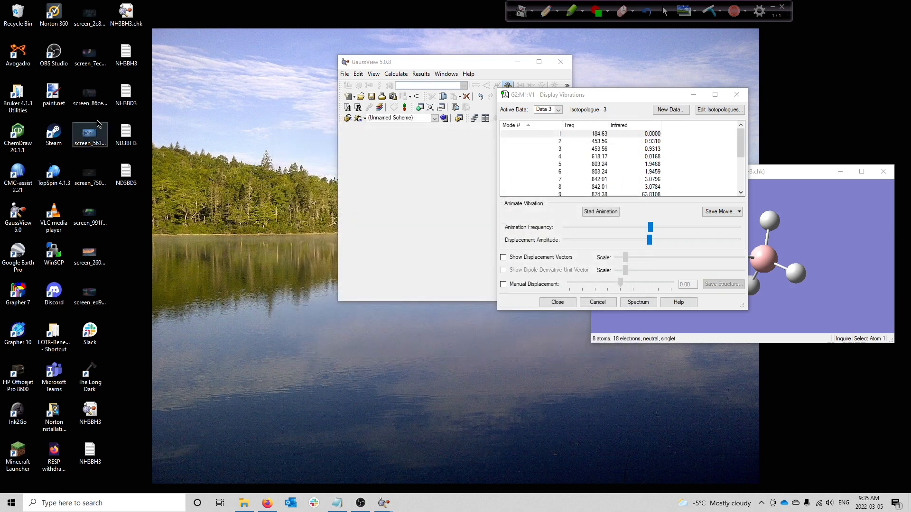
Strip the four header lines from NH3BD3.txt and NH3BH3.txt and save them.
{"action": "double_click", "coordinate": [126, 93]}
{"action": "left_click", "coordinate": [282, 171]}
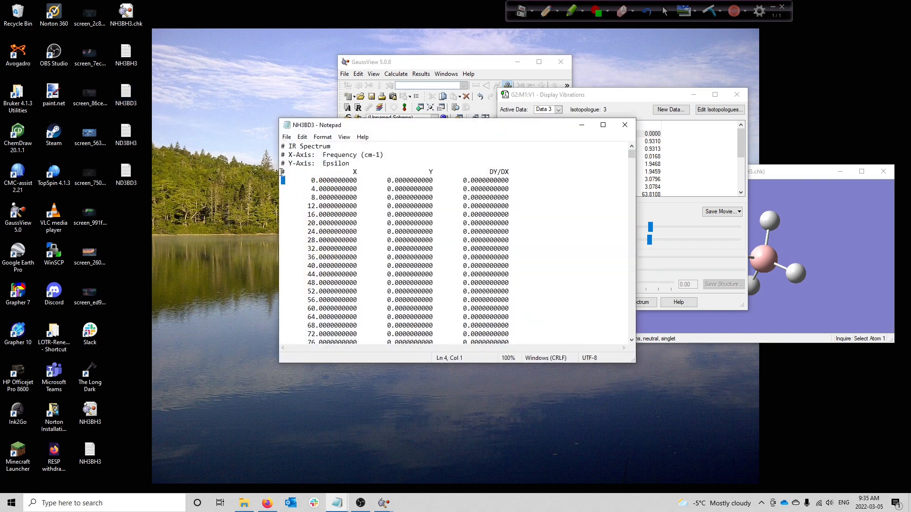
{"action": "left_click_drag", "start_coordinate": [282, 171], "coordinate": [264, 138]}
{"action": "key", "text": "Delete"}
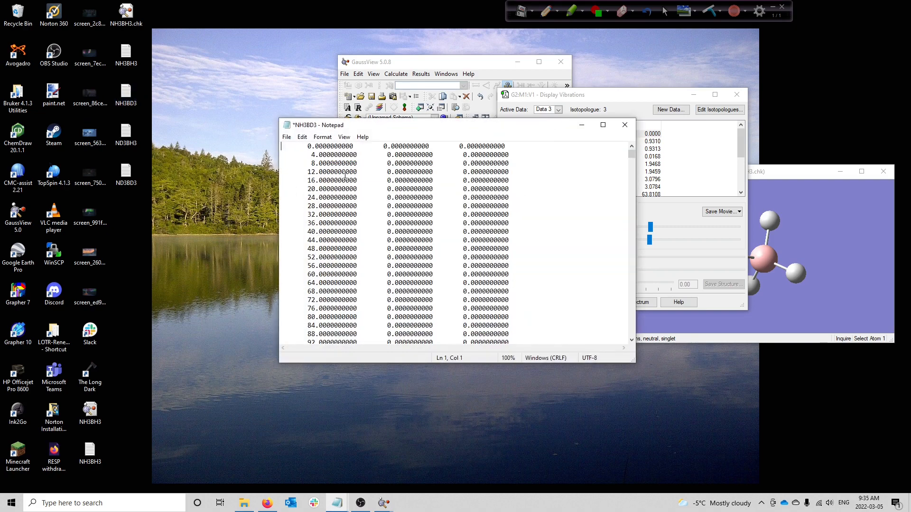
{"action": "key", "text": "ctrl+s"}
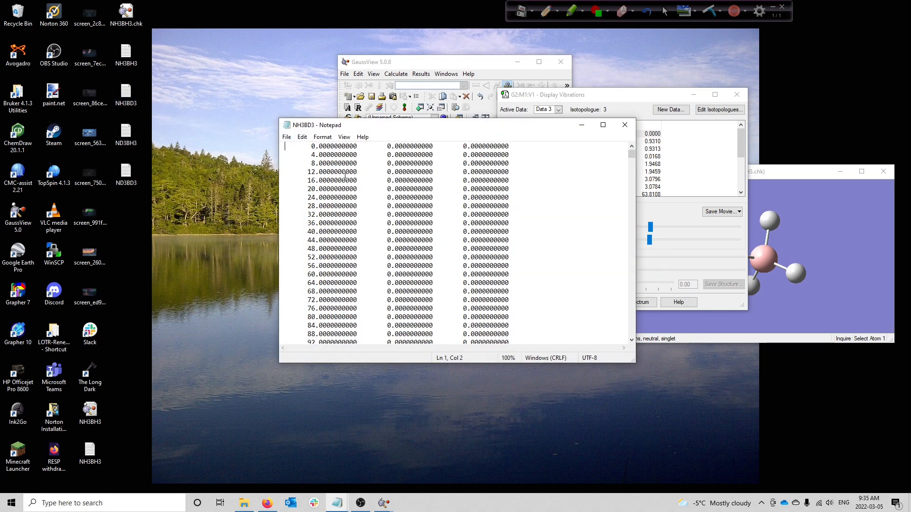
{"action": "left_click", "coordinate": [625, 125]}
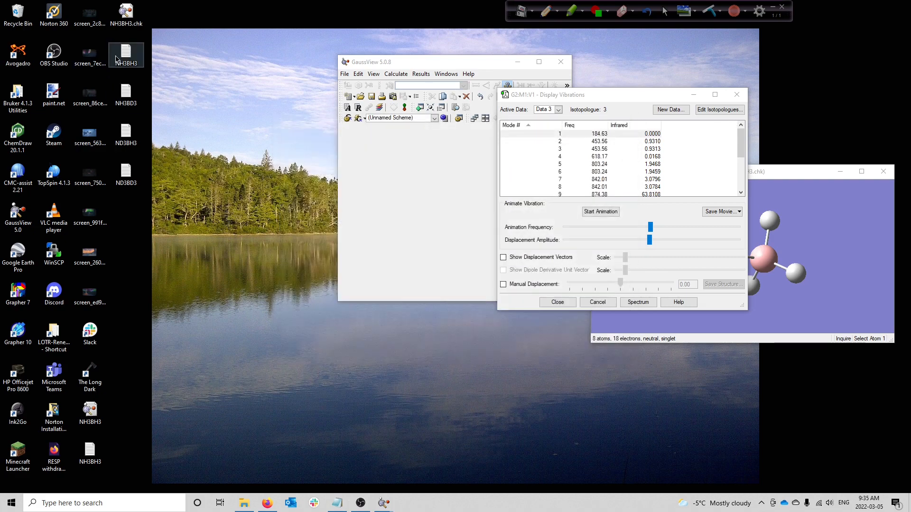
{"action": "double_click", "coordinate": [126, 53]}
{"action": "left_click_drag", "start_coordinate": [283, 181], "coordinate": [252, 129]}
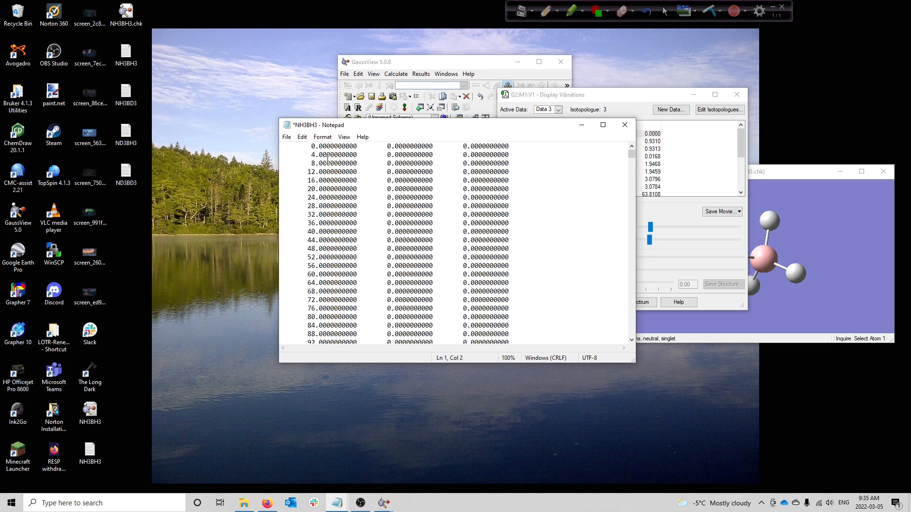
{"action": "key", "text": "ctrl+s"}
{"action": "left_click", "coordinate": [624, 125]}
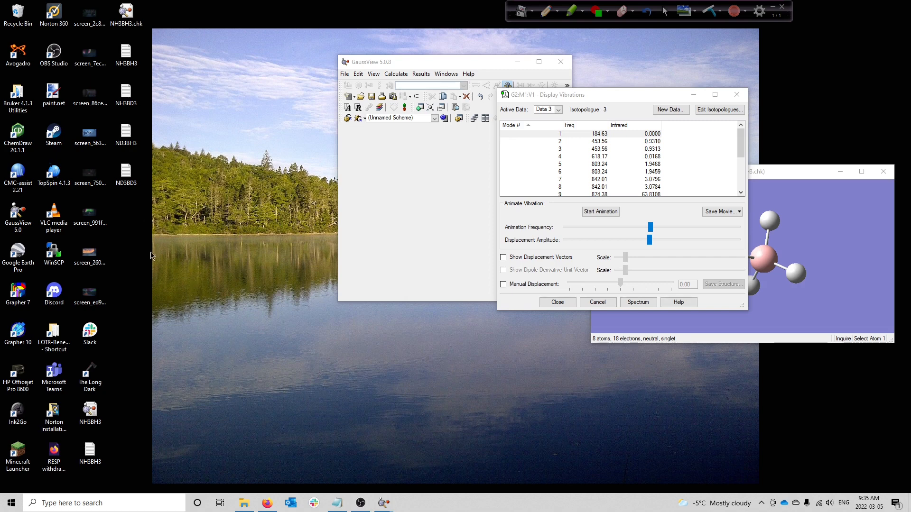
Open NH3BH3.txt in Excel, check its column split and cell B1, then close it.
{"action": "right_click", "coordinate": [134, 60]}
{"action": "mouse_move", "coordinate": [186, 140]}
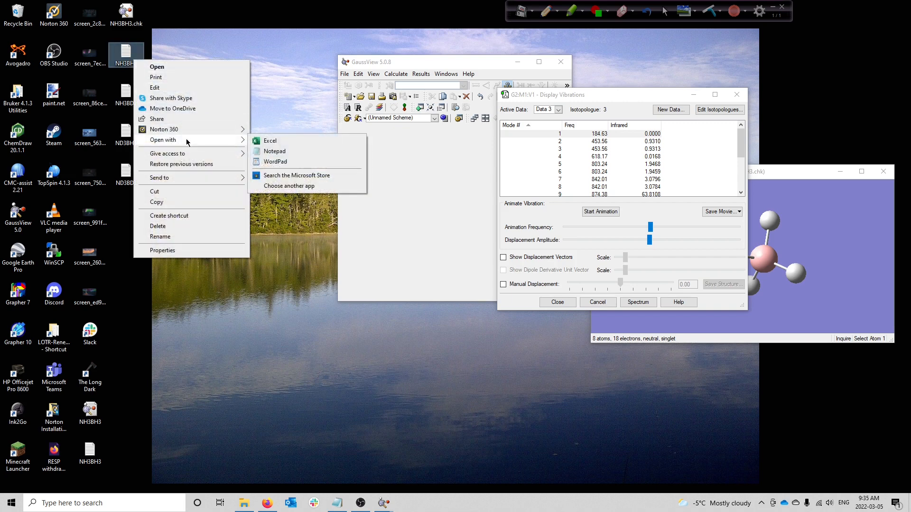
{"action": "left_click", "coordinate": [270, 141]}
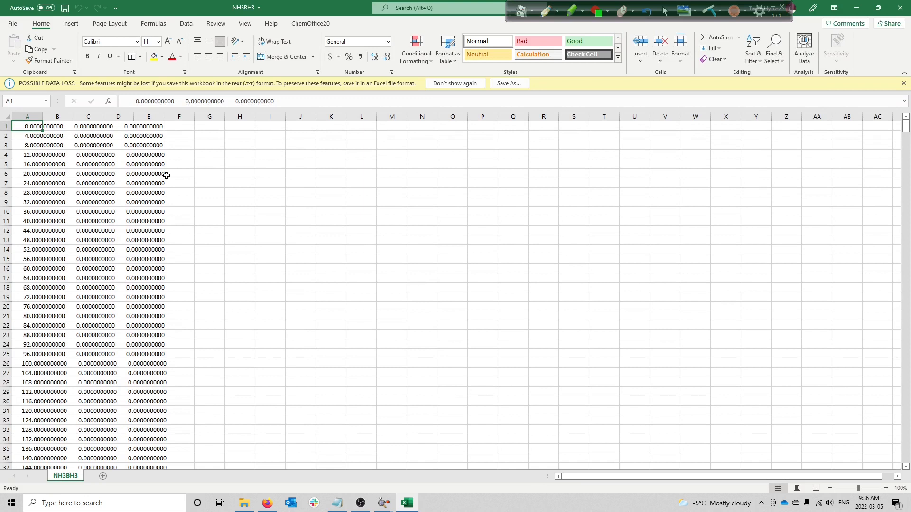
{"action": "left_click", "coordinate": [121, 182]}
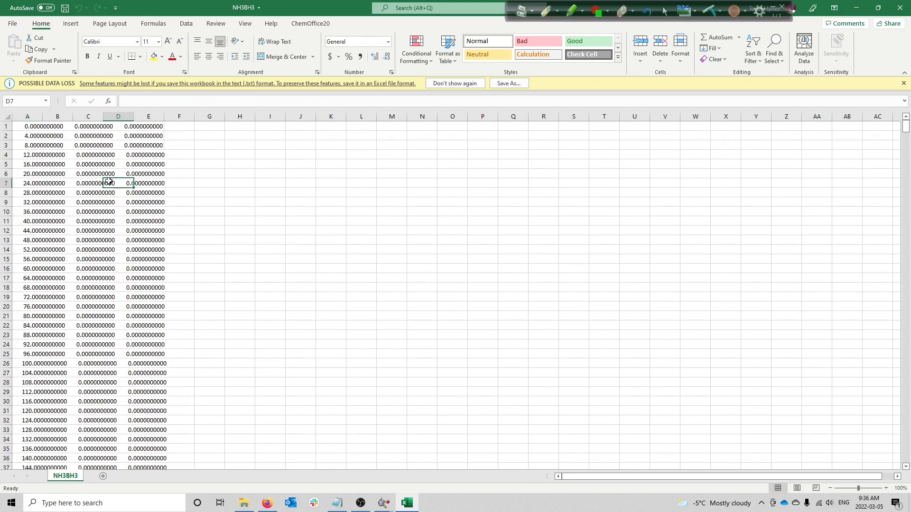
{"action": "left_click", "coordinate": [49, 127]}
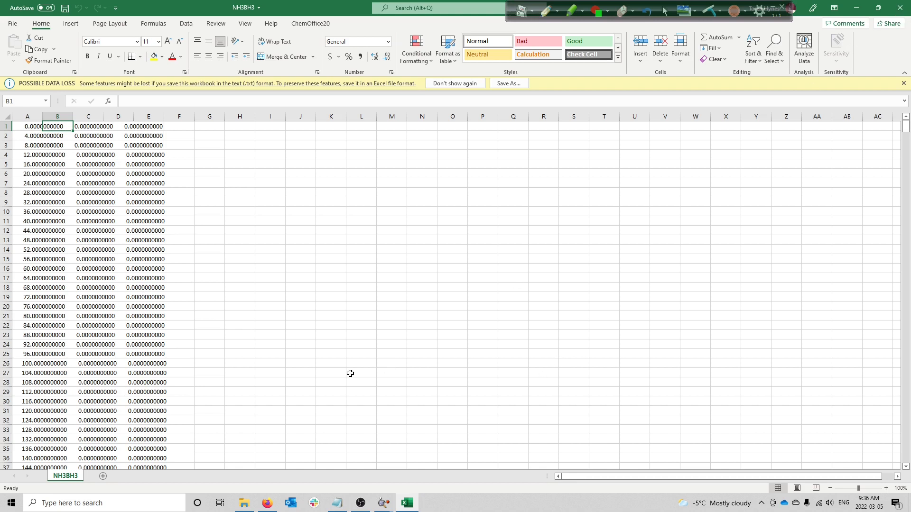
{"action": "key", "text": "ctrl+w"}
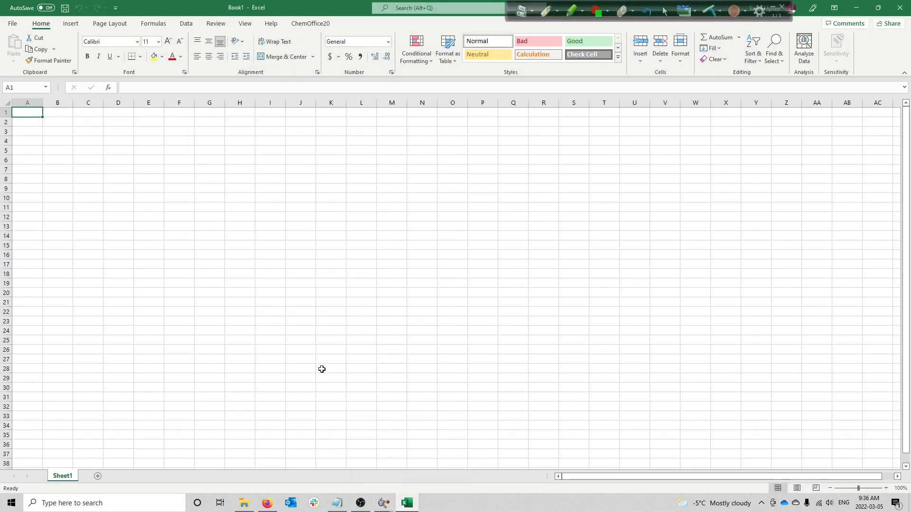
Import NH3BH3.txt from the Desktop via From Text/CSV and load it into a new sheet.
{"action": "left_click", "coordinate": [185, 23]}
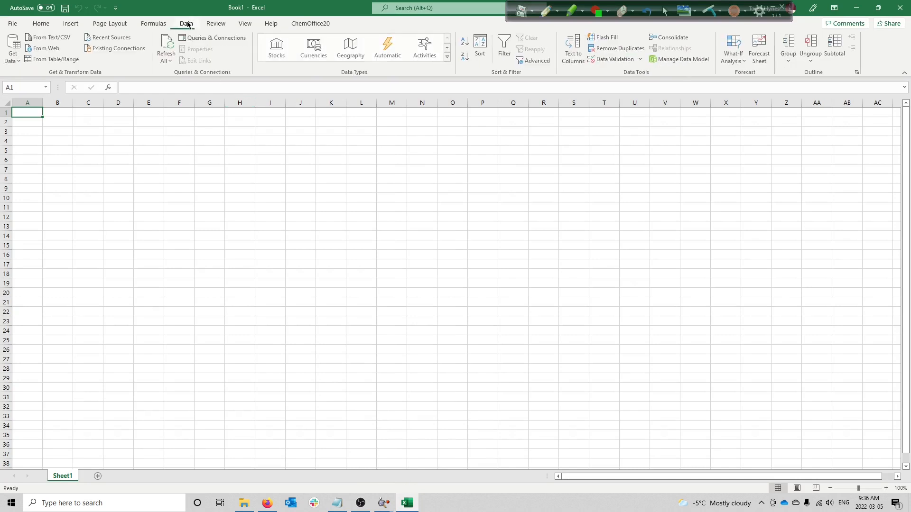
{"action": "left_click", "coordinate": [51, 38]}
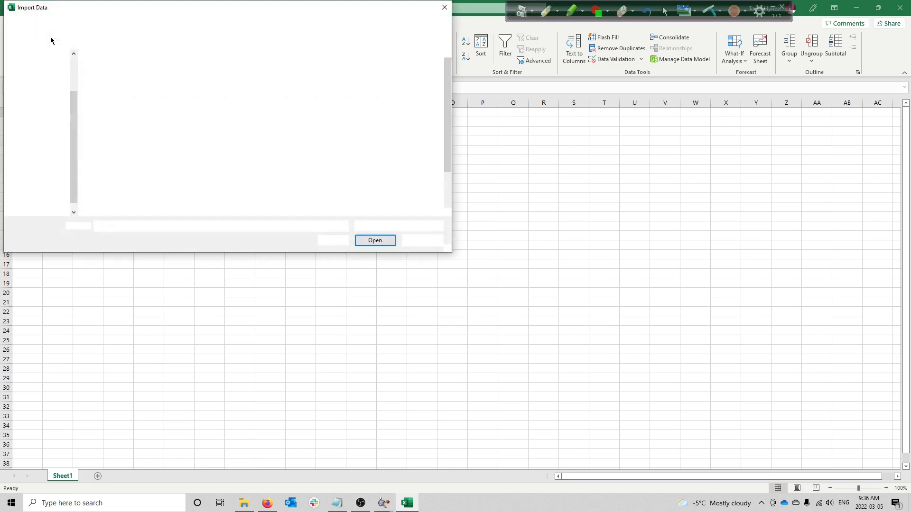
{"action": "left_click", "coordinate": [39, 112]}
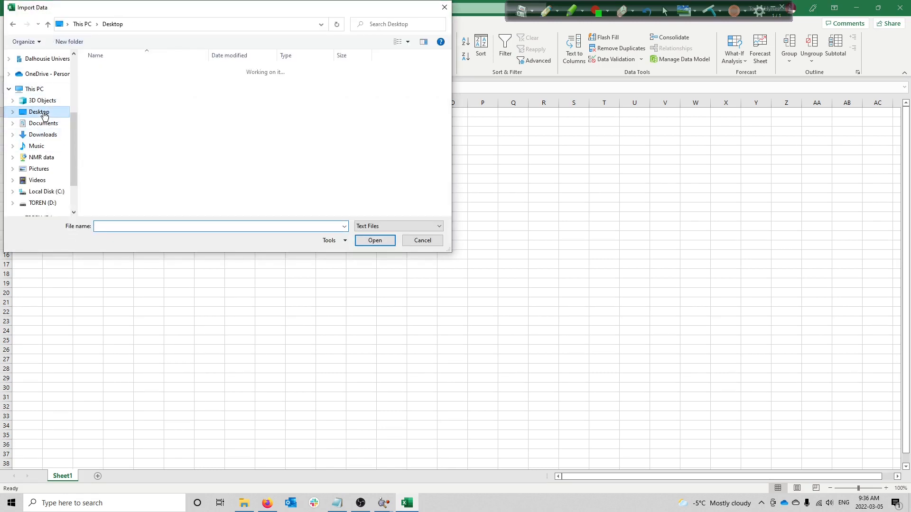
{"action": "left_click", "coordinate": [142, 110]}
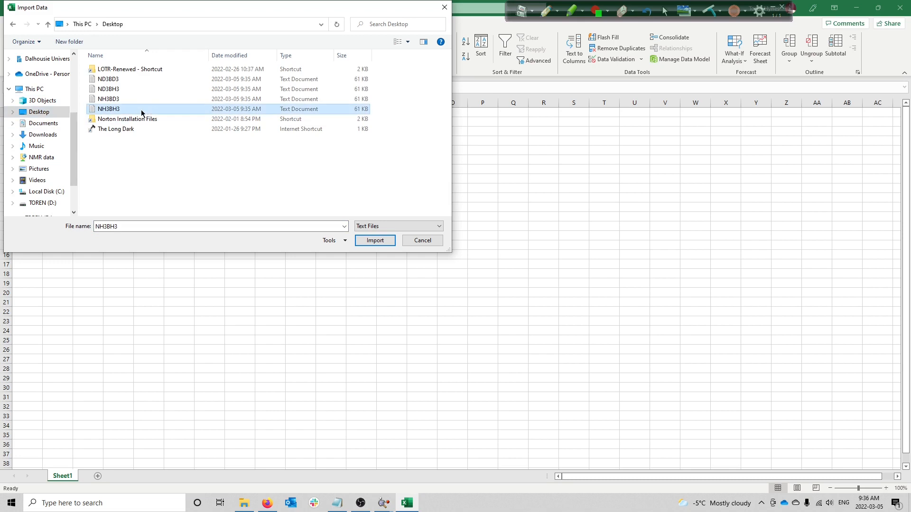
{"action": "left_click", "coordinate": [369, 242]}
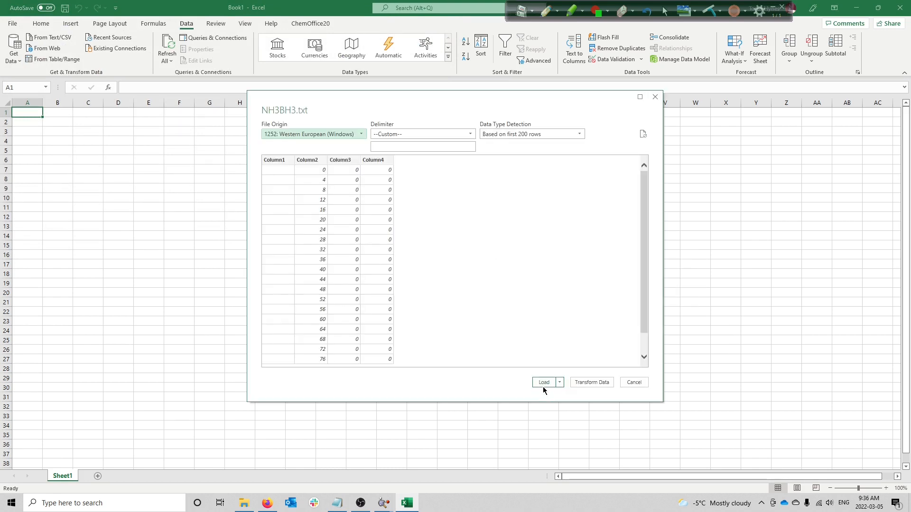
{"action": "left_click", "coordinate": [544, 383]}
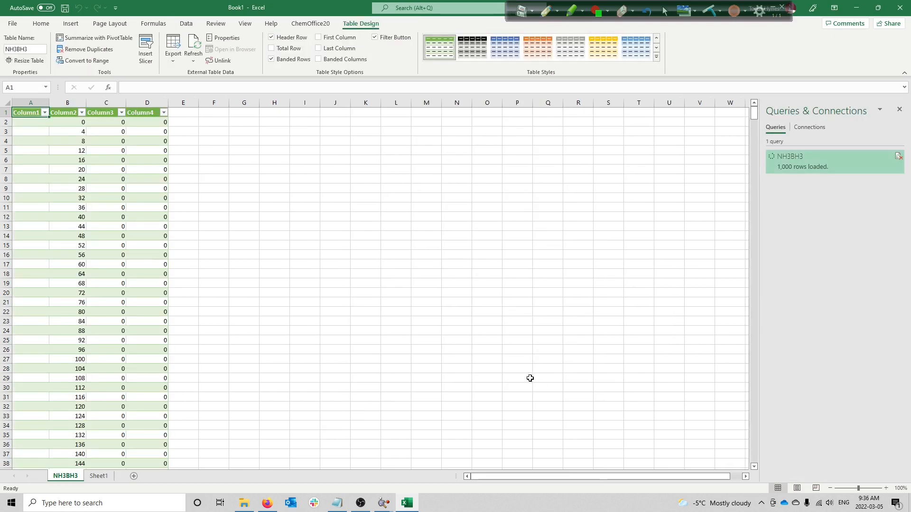
Import NH3BD3.txt the same way, then select Column4 on the NH3BH3 sheet.
{"action": "left_click", "coordinate": [187, 23]}
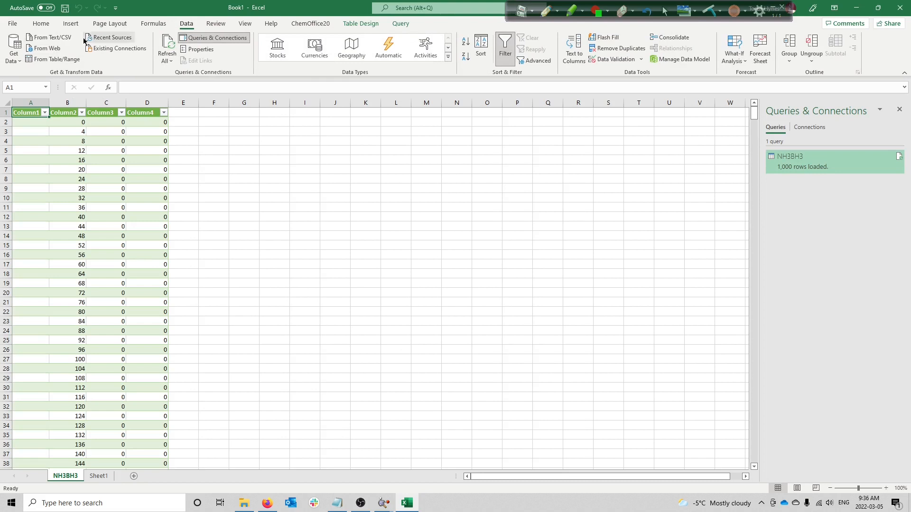
{"action": "left_click", "coordinate": [56, 39]}
{"action": "left_click", "coordinate": [118, 100]}
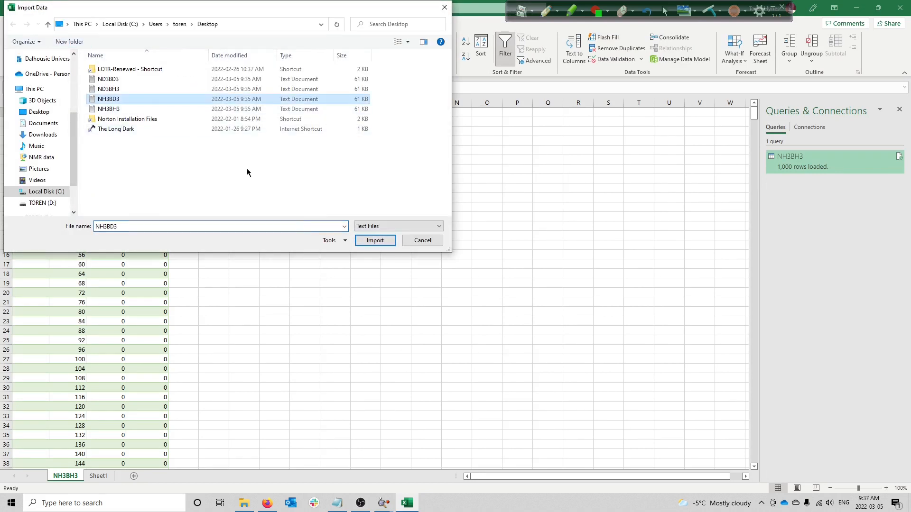
{"action": "left_click", "coordinate": [373, 241]}
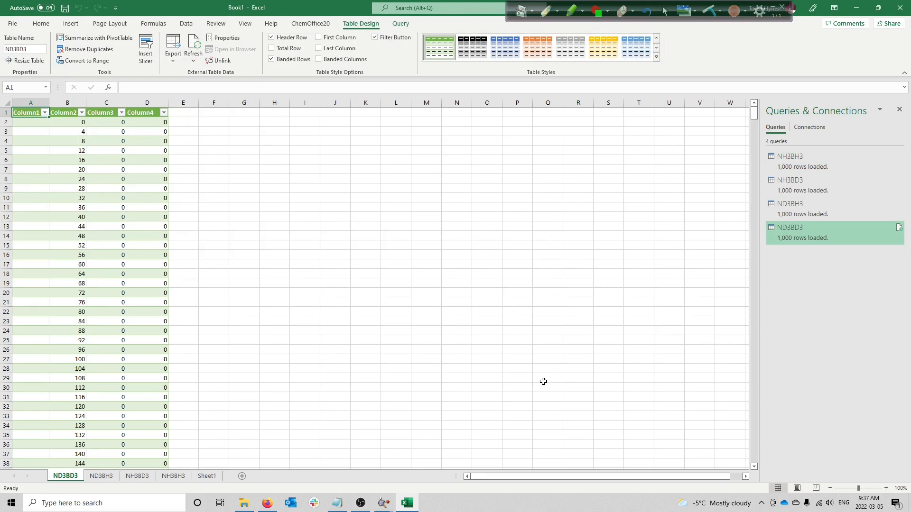
{"action": "left_click", "coordinate": [180, 480]}
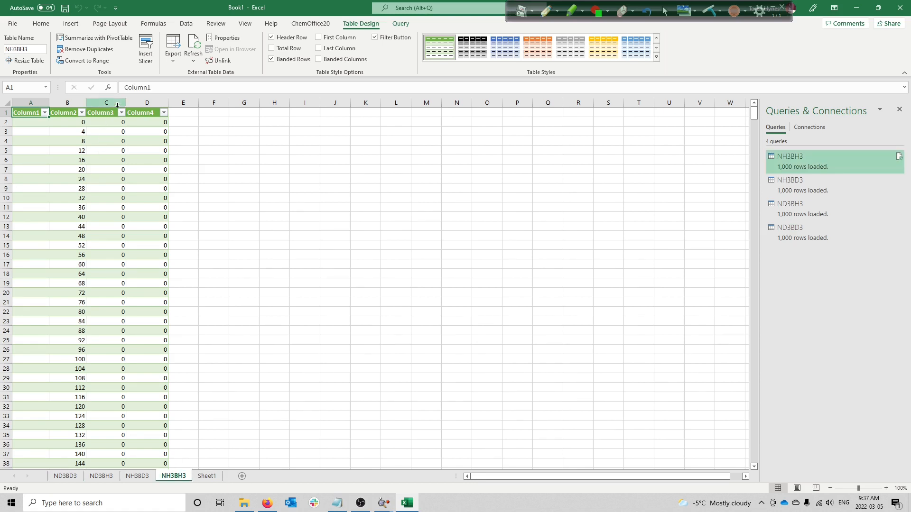
{"action": "left_click", "coordinate": [146, 101]}
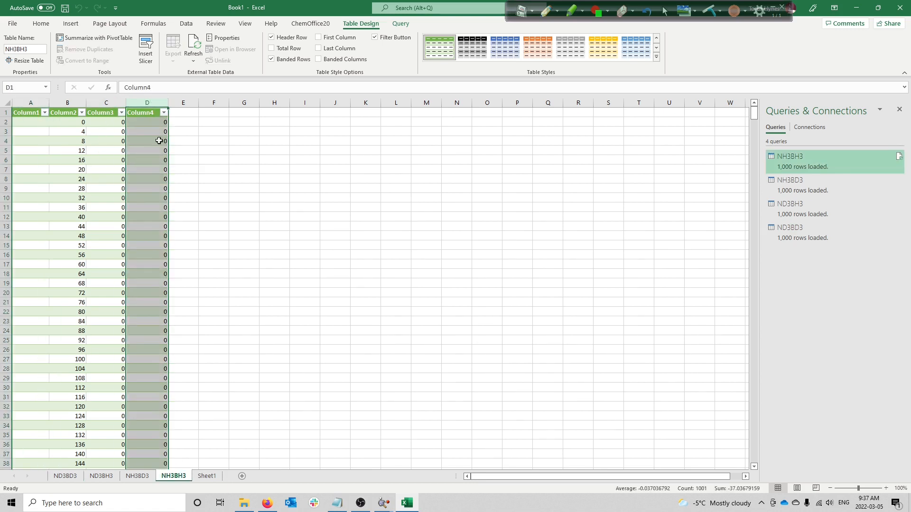
Delete Column4 from the NH3BH3 sheet and retitle header cell C1 as NH3BH3.
{"action": "right_click", "coordinate": [147, 101]}
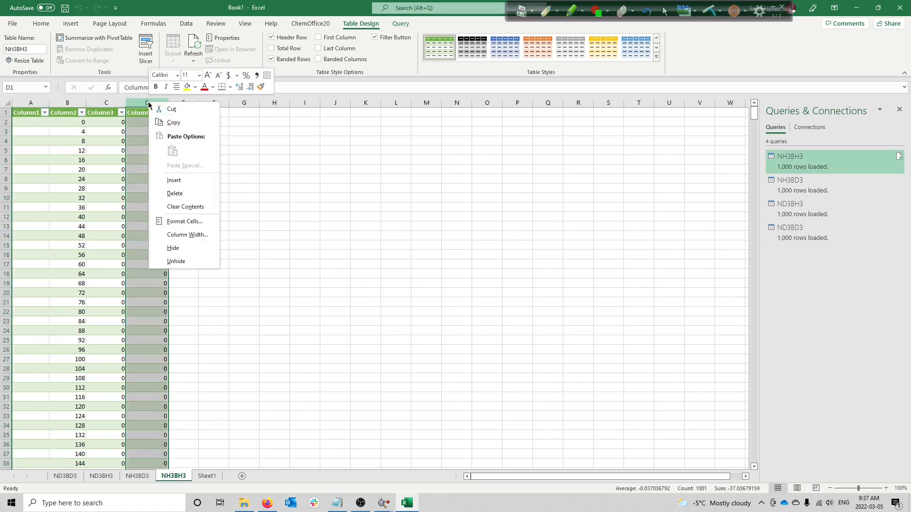
{"action": "left_click", "coordinate": [189, 193]}
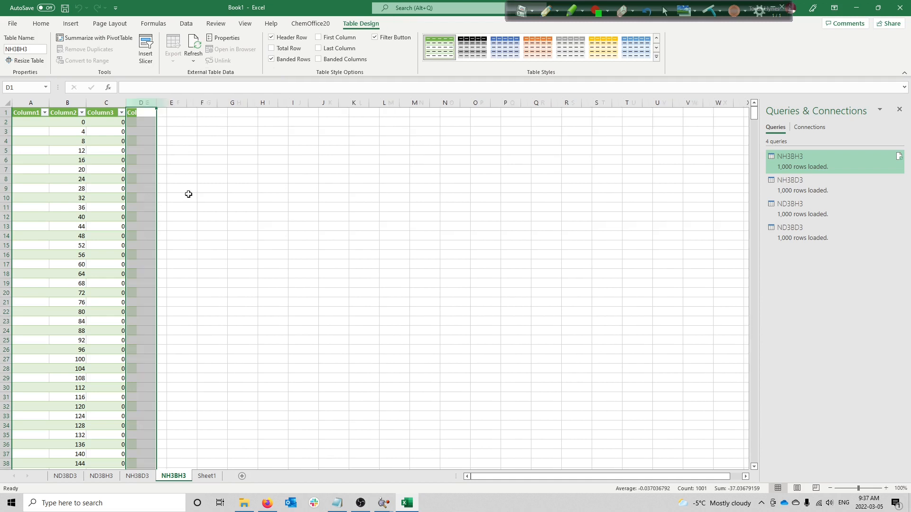
{"action": "left_click", "coordinate": [106, 114]}
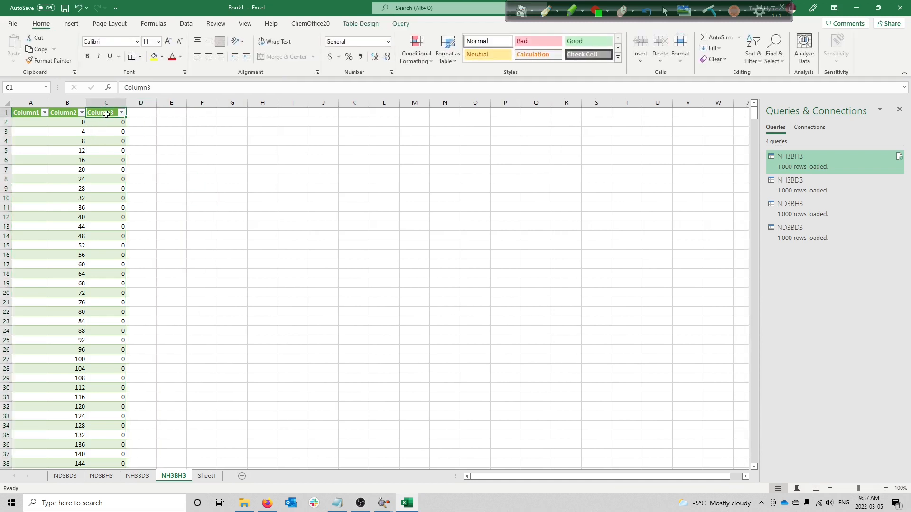
{"action": "type", "text": "NH#"}
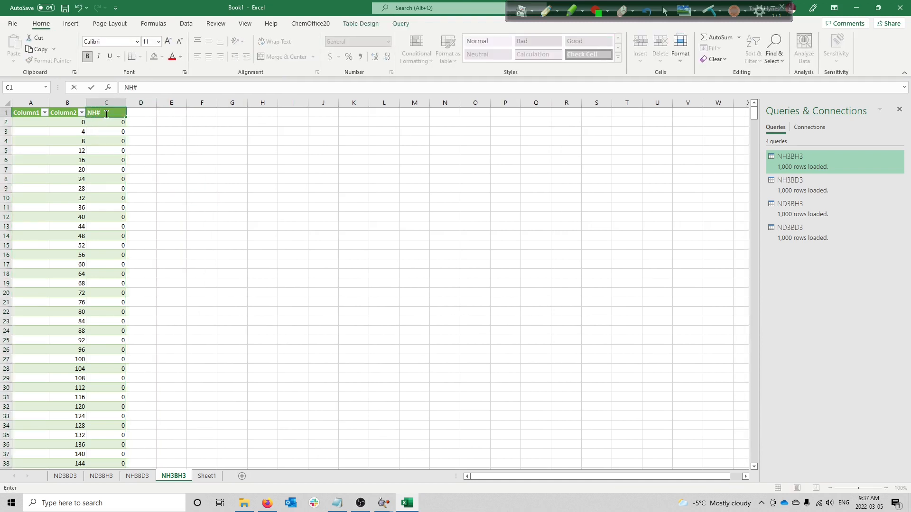
{"action": "key", "text": "BackSpace"}
{"action": "type", "text": "3BH3"}
{"action": "key", "text": "Tab"}
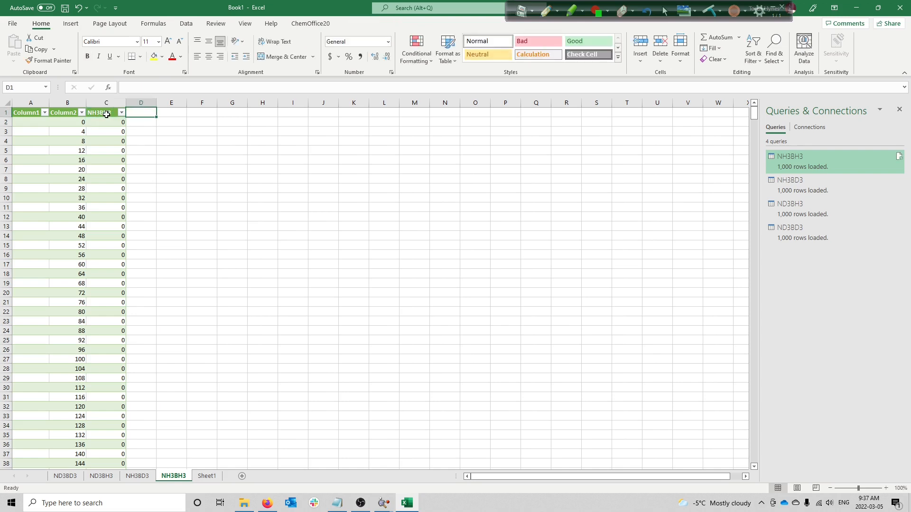
Copy the NH3BD3 sheet's Column3 intensities into column D of the NH3BH3 sheet.
{"action": "left_click", "coordinate": [152, 478]}
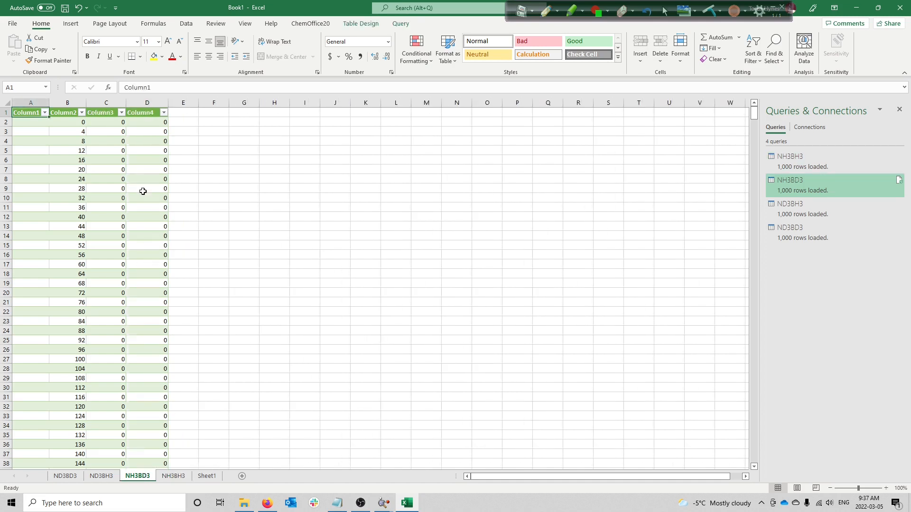
{"action": "left_click", "coordinate": [106, 103]}
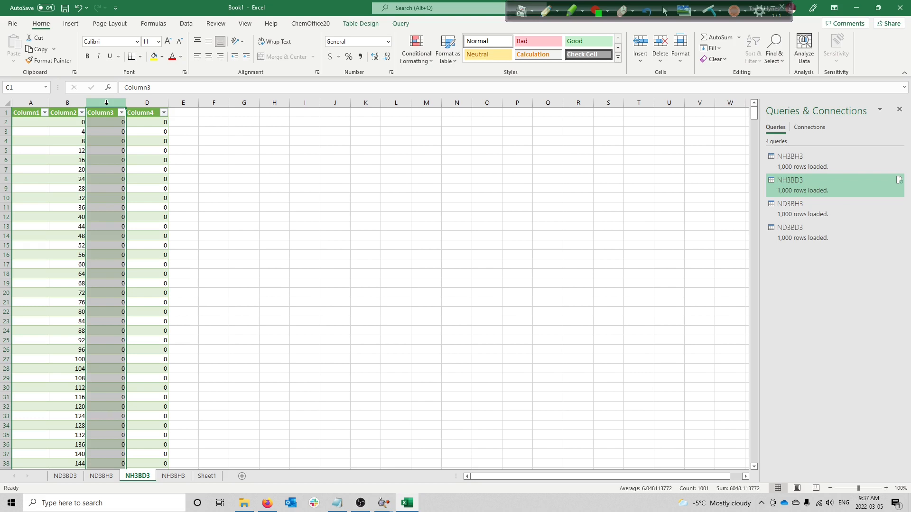
{"action": "key", "text": "ctrl+c"}
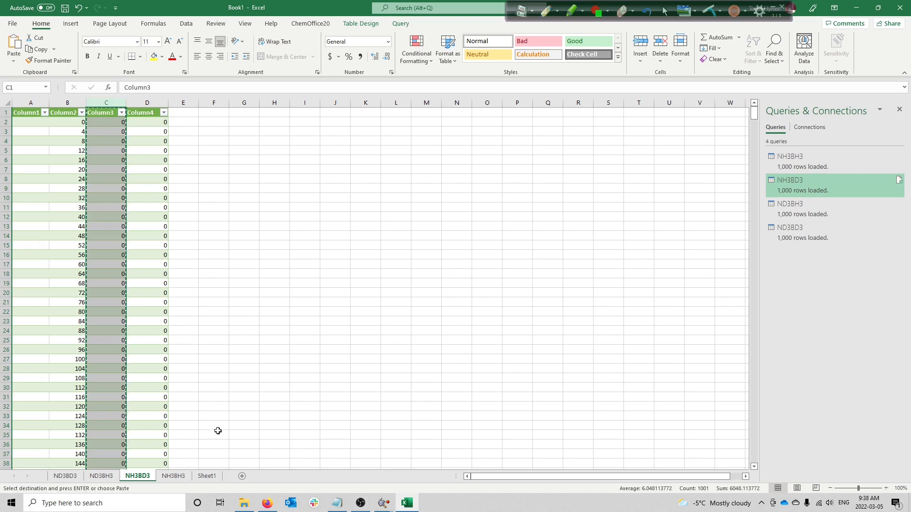
{"action": "left_click", "coordinate": [185, 477]}
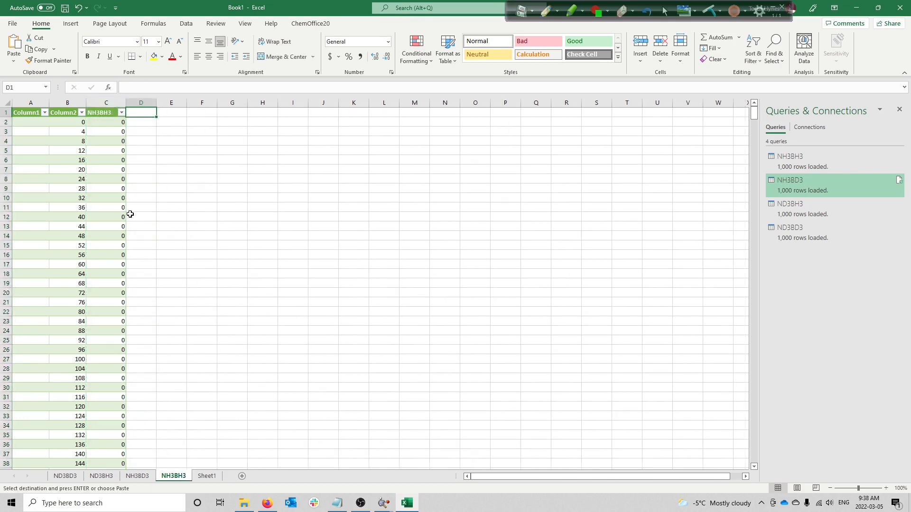
{"action": "key", "text": "ctrl+v"}
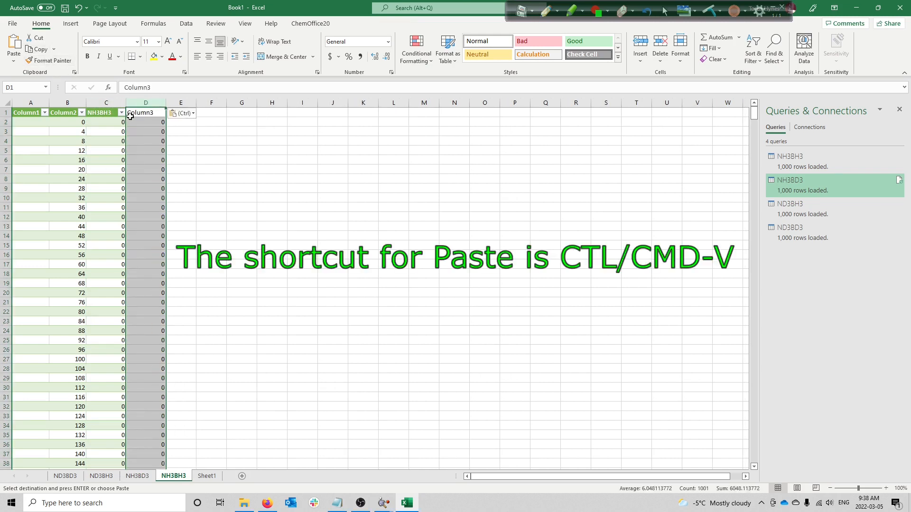
Label D1 as NH3BD3 and E1 as NH3BD3+1500.
{"action": "left_click", "coordinate": [148, 112]}
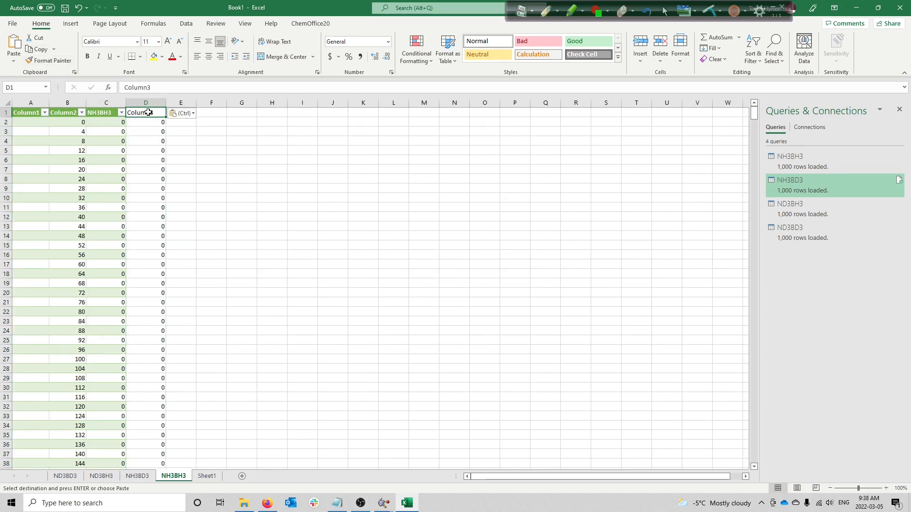
{"action": "type", "text": "ND"}
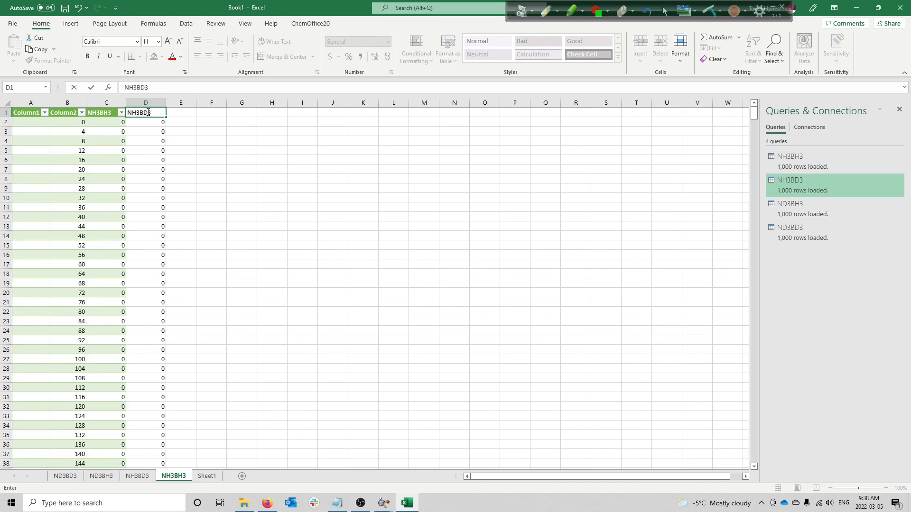
{"action": "type", "text": "3BD3"}
{"action": "key", "text": "Tab"}
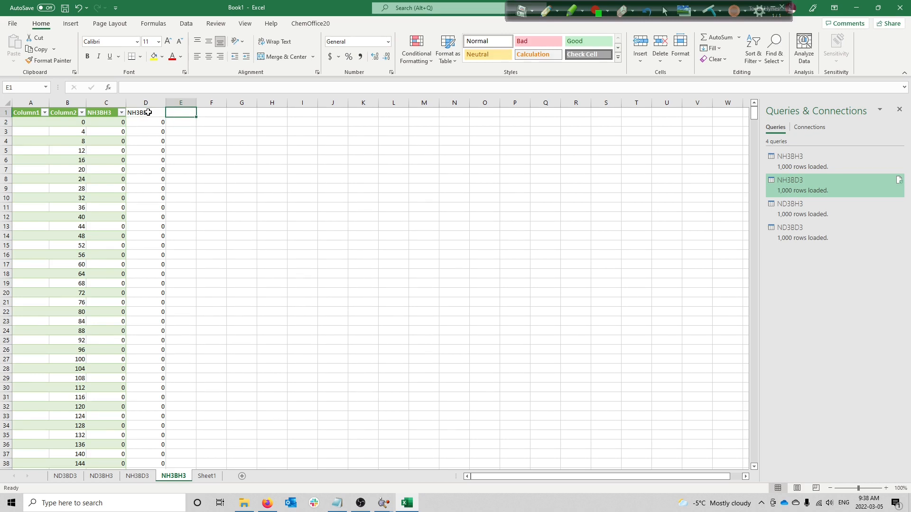
{"action": "type", "text": "NH3BD"}
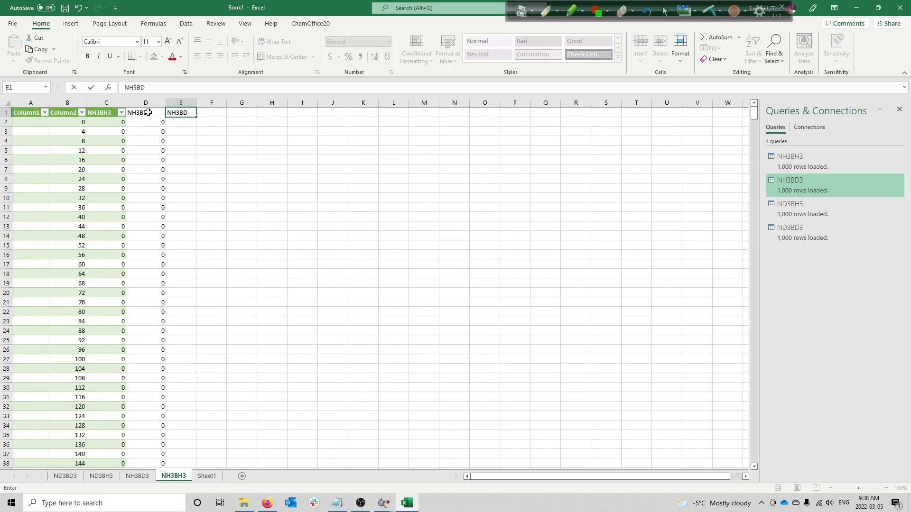
{"action": "type", "text": "3+1500"}
{"action": "key", "text": "Return"}
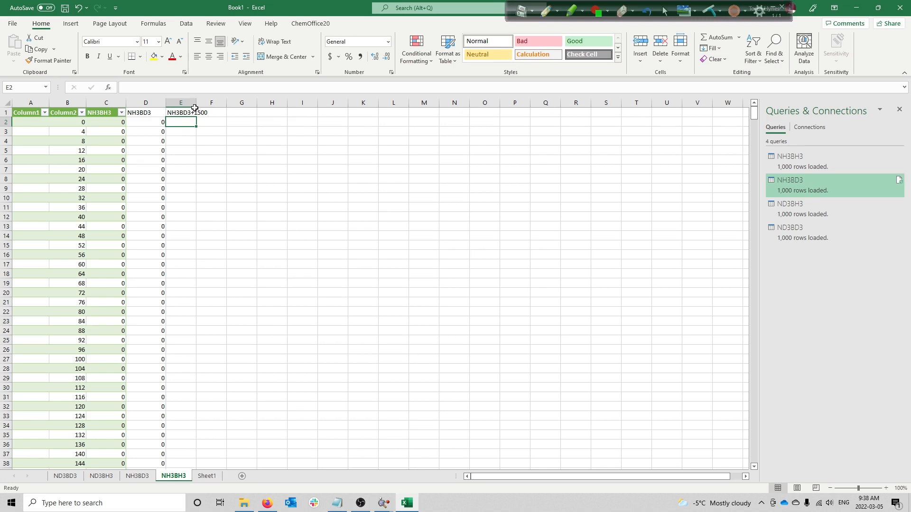
Enter =D2+1500 in E2 and fill it down to the last data row.
{"action": "type", "text": "="}
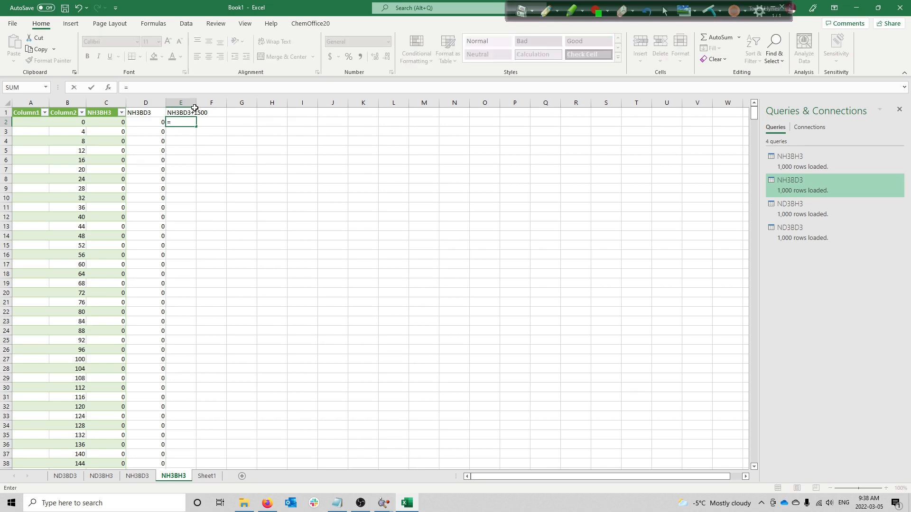
{"action": "type", "text": "d2+1500"}
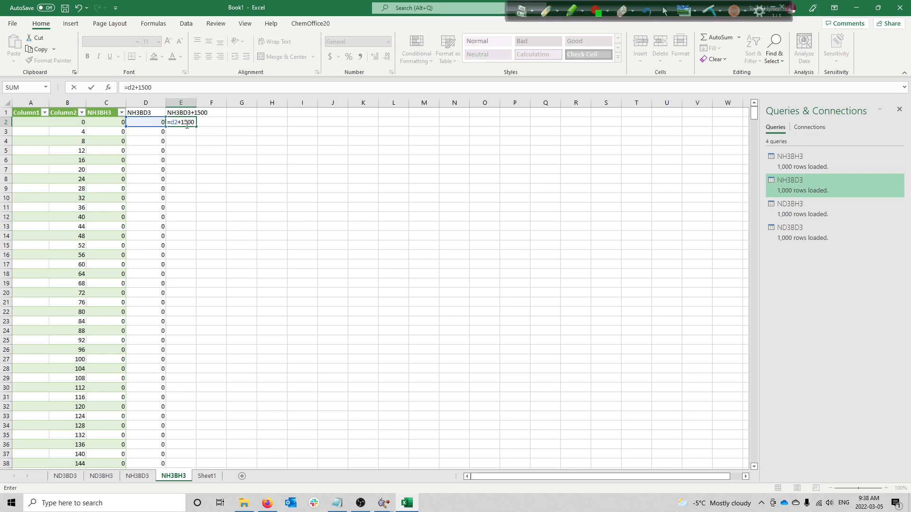
{"action": "key", "text": "Return"}
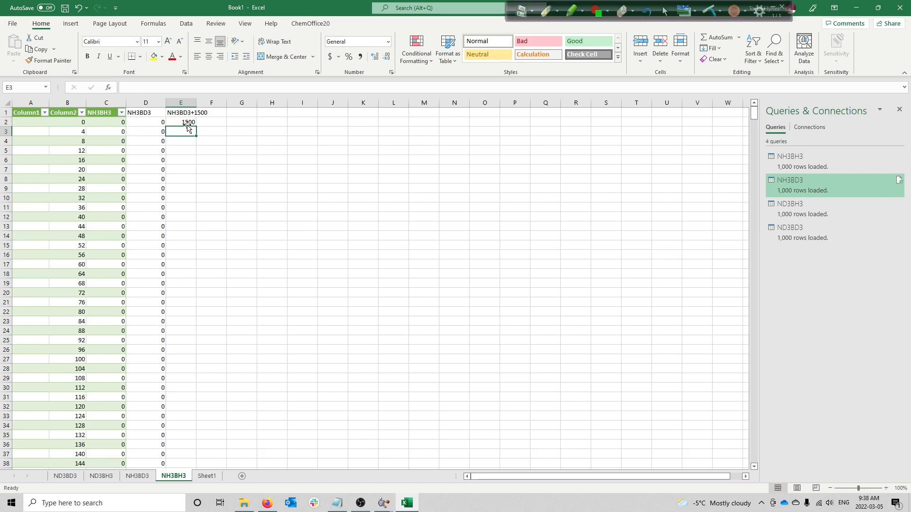
{"action": "left_click", "coordinate": [188, 123]}
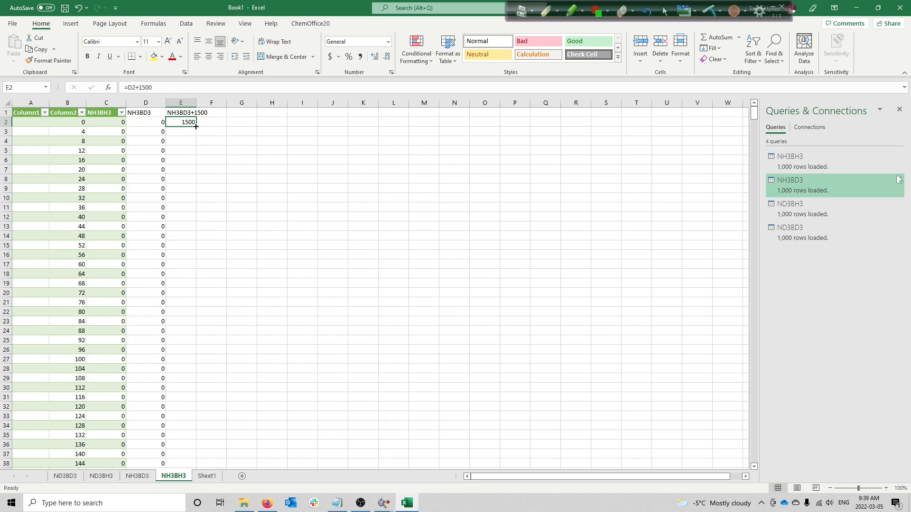
{"action": "double_click", "coordinate": [196, 126]}
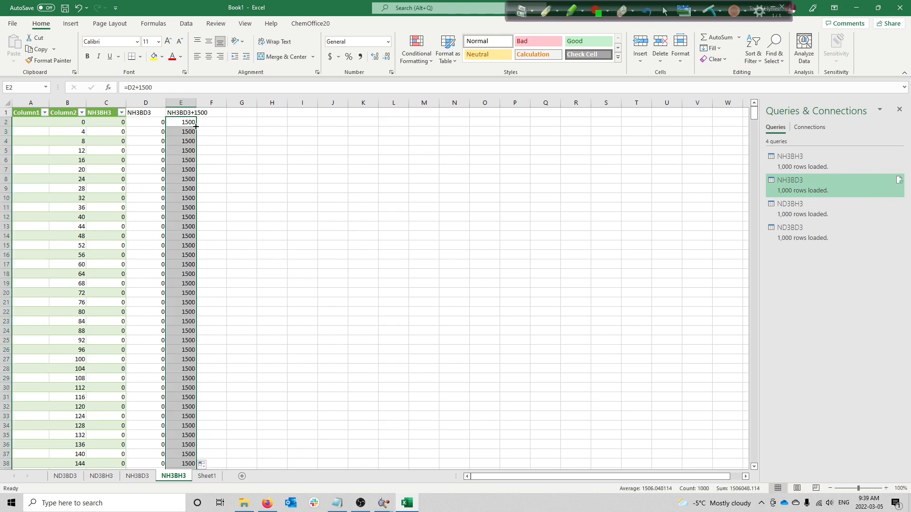
{"action": "left_click", "coordinate": [217, 112]}
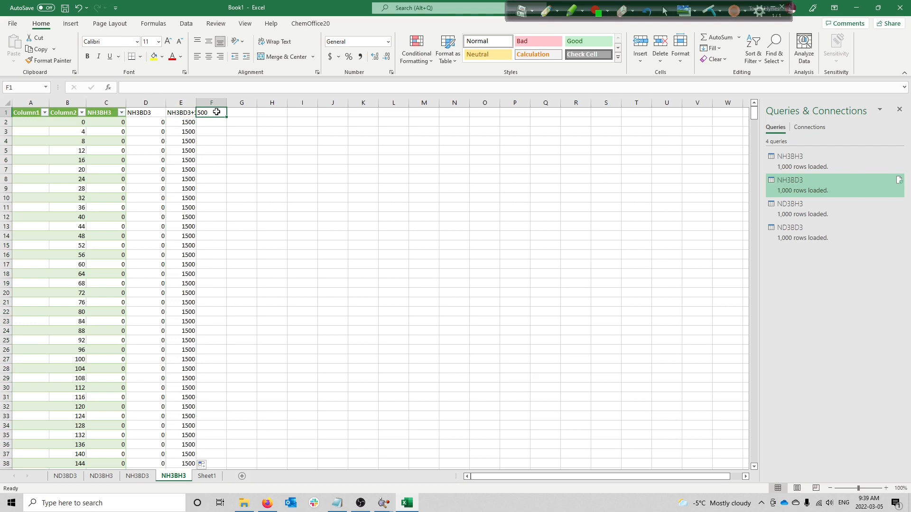
Paste the ND3BH3 sheet's Column3 intensities into column F, headed ND3BH3.
{"action": "left_click", "coordinate": [98, 476]}
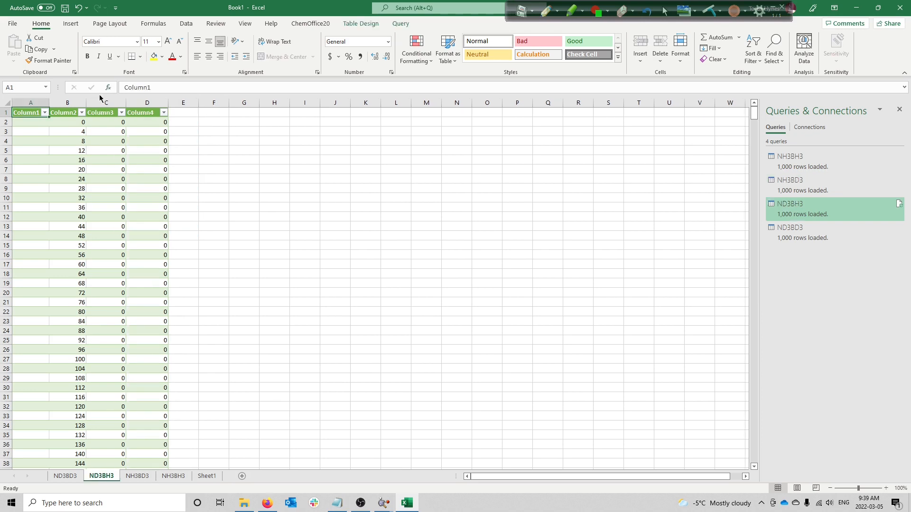
{"action": "left_click", "coordinate": [108, 102]}
{"action": "key", "text": "ctrl+c"}
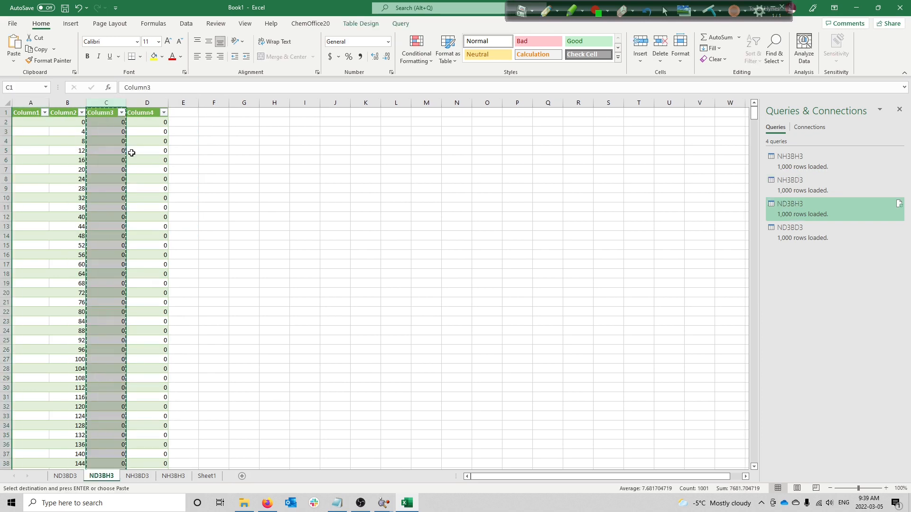
{"action": "left_click", "coordinate": [173, 476]}
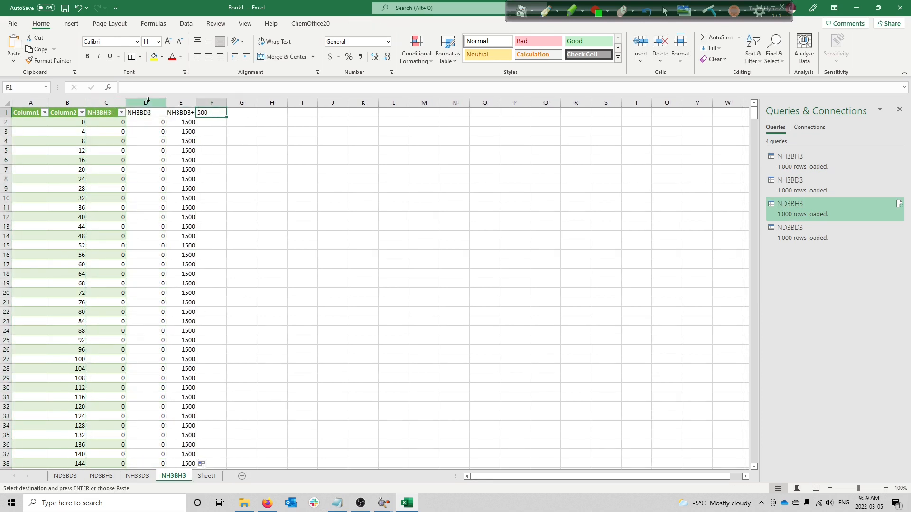
{"action": "key", "text": "ctrl+v"}
{"action": "left_click", "coordinate": [213, 112]}
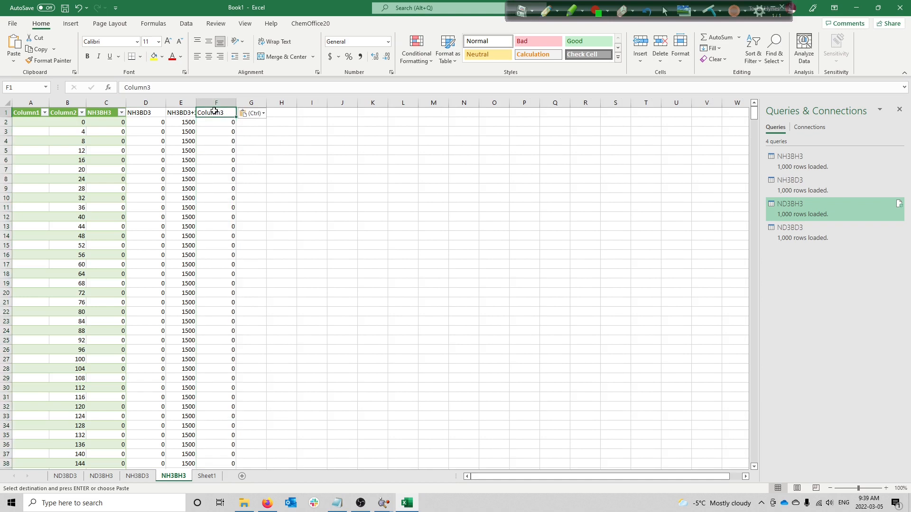
{"action": "key", "text": "Escape"}
{"action": "type", "text": "ND3"}
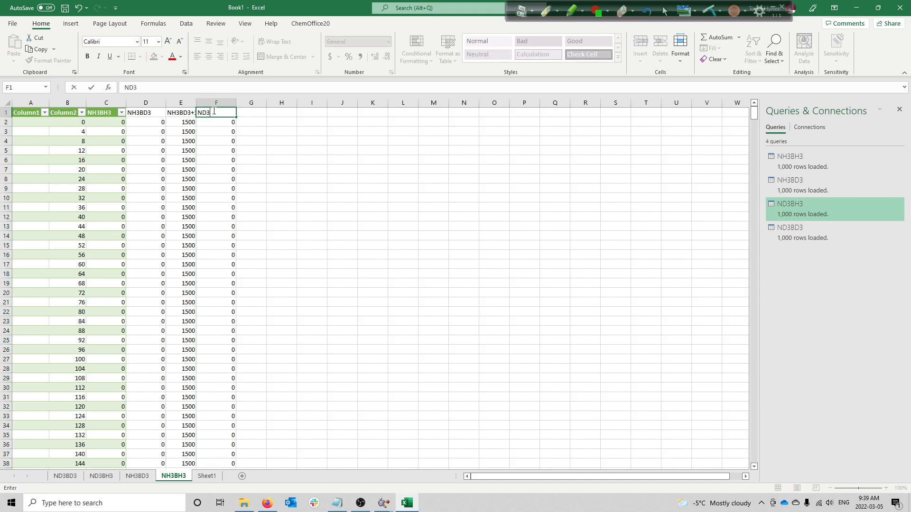
{"action": "type", "text": "BH3"}
{"action": "key", "text": "Tab"}
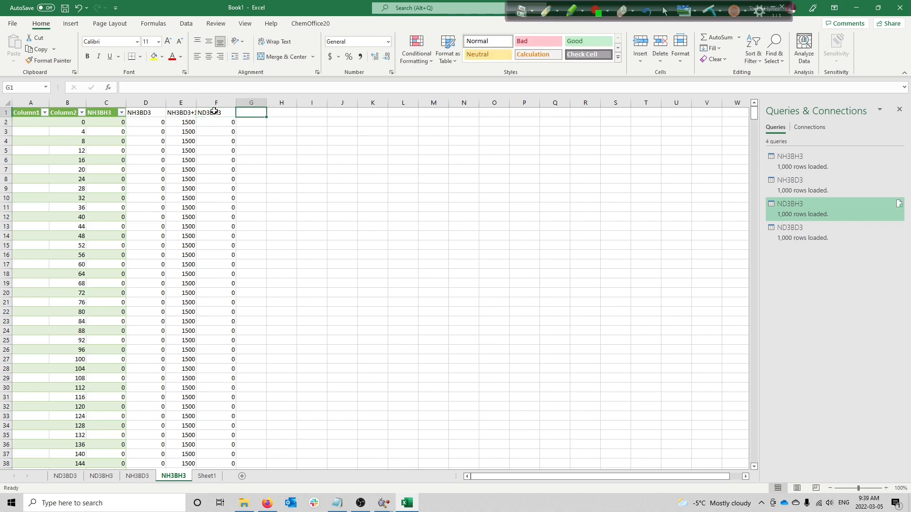
Head G1 ND3BH3+3000 and fill =F2+3000 down column G.
{"action": "left_click", "coordinate": [214, 113]}
{"action": "key", "text": "ctrl+c"}
{"action": "left_click", "coordinate": [249, 112]}
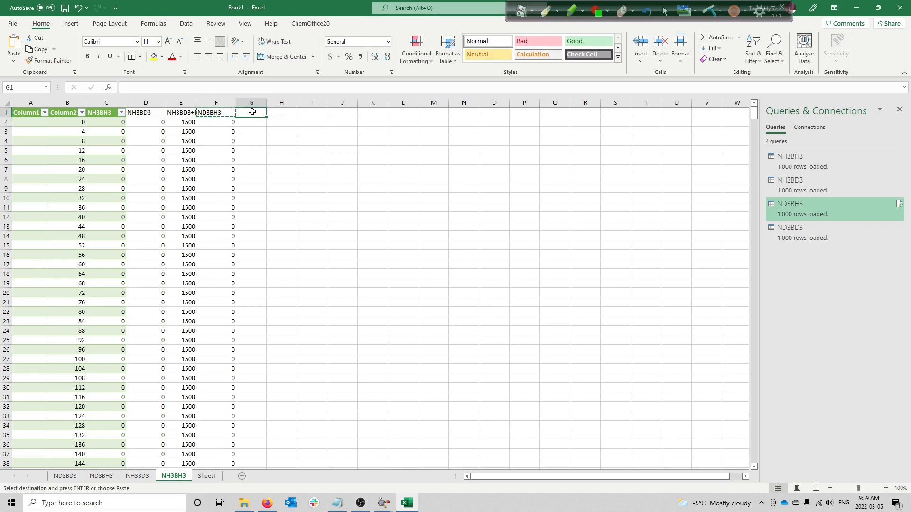
{"action": "key", "text": "ctrl+v"}
{"action": "left_click", "coordinate": [237, 91]}
{"action": "type", "text": "+"}
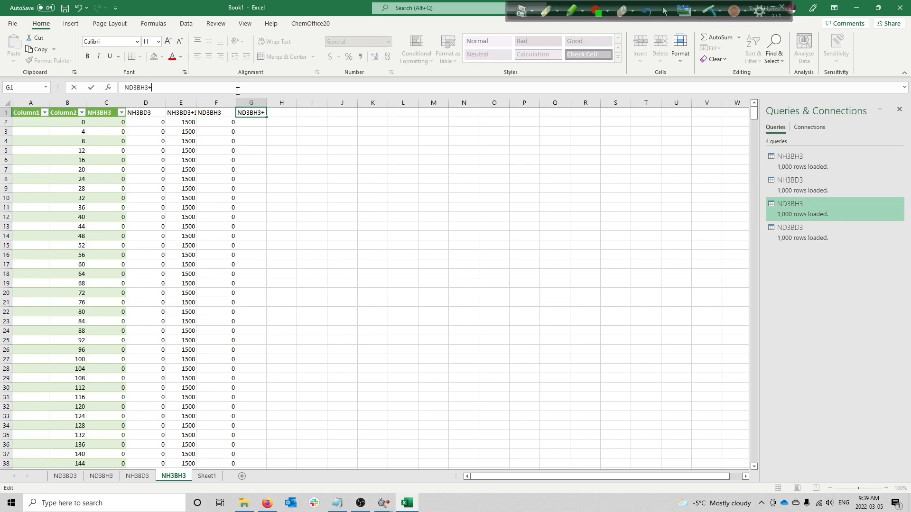
{"action": "type", "text": "30000"}
{"action": "key", "text": "Return"}
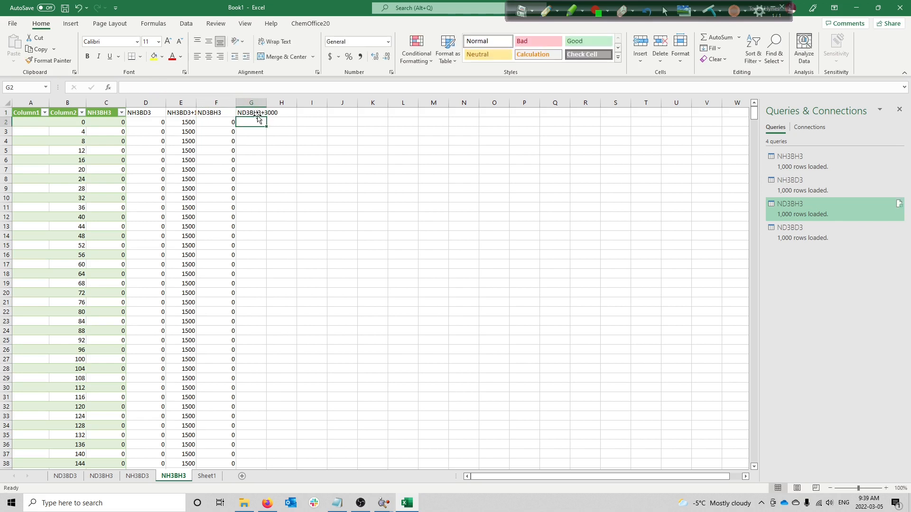
{"action": "type", "text": "=f"}
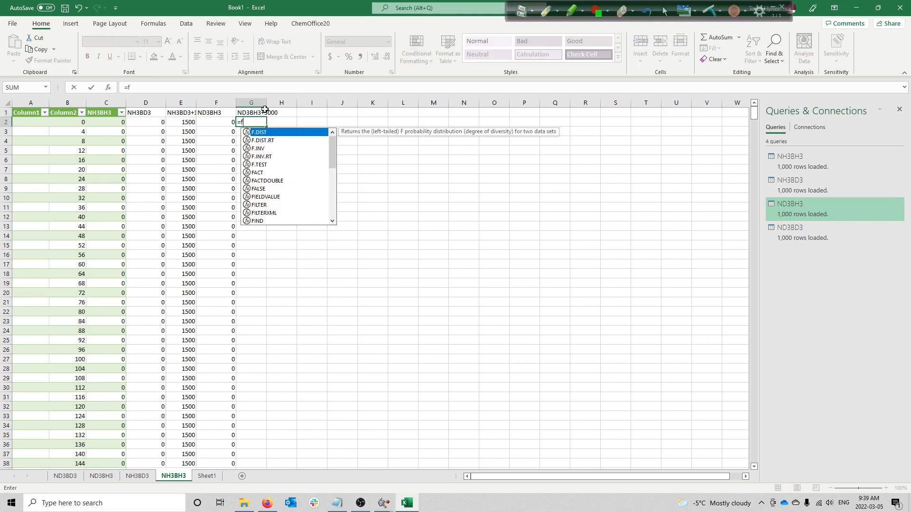
{"action": "type", "text": "2+3000"}
{"action": "key", "text": "Return"}
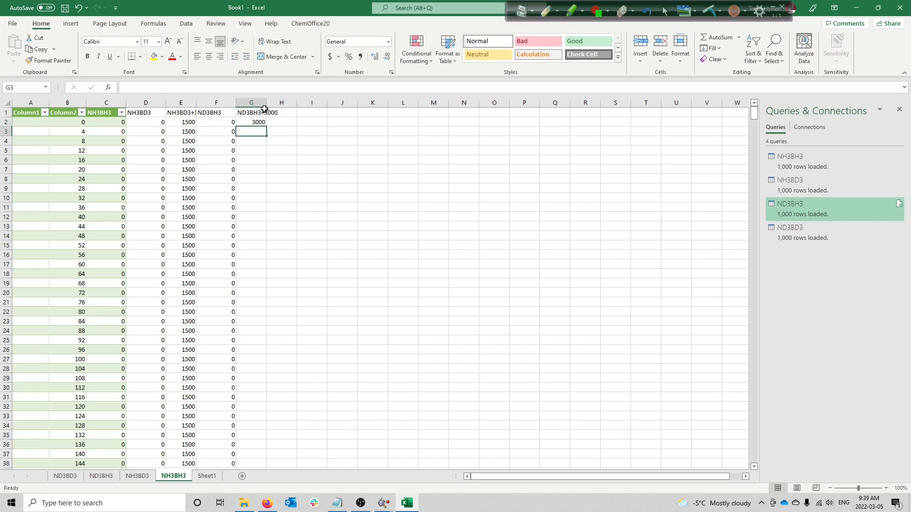
{"action": "left_click", "coordinate": [261, 119]}
{"action": "double_click", "coordinate": [267, 126]}
{"action": "left_click", "coordinate": [284, 113]}
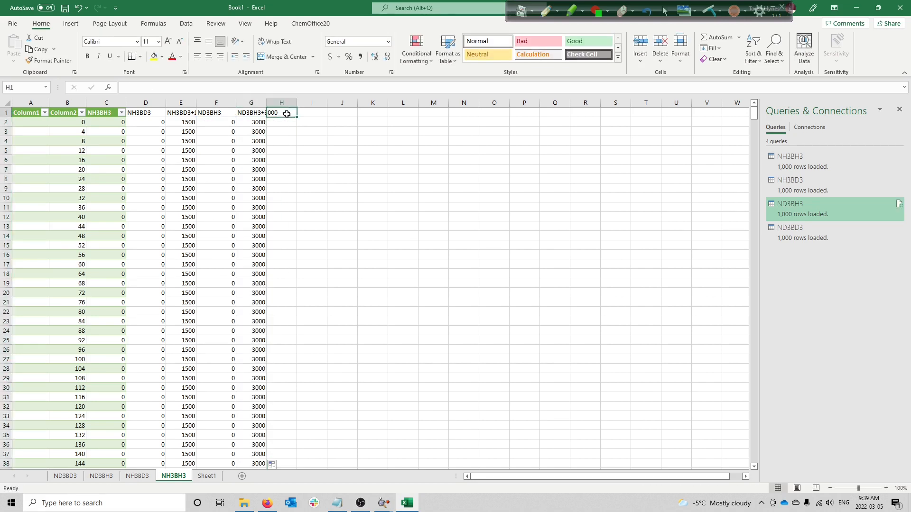
Paste the ND3BD3 sheet's Column3 intensities into column H, headed ND3BD3.
{"action": "left_click", "coordinate": [65, 476]}
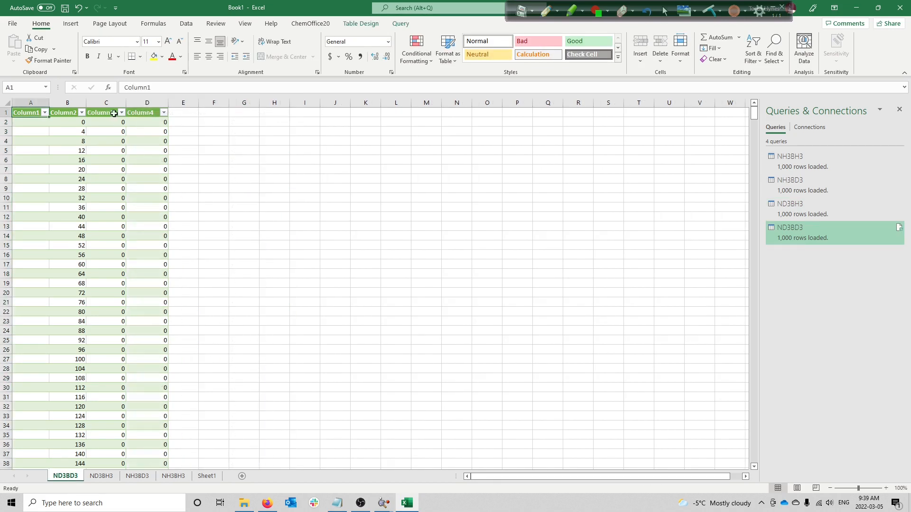
{"action": "left_click", "coordinate": [115, 101]}
{"action": "key", "text": "ctrl+c"}
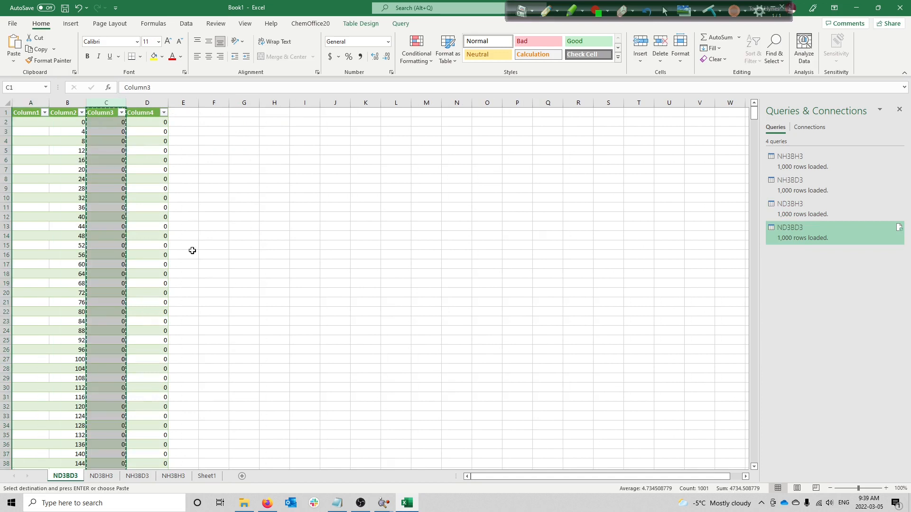
{"action": "left_click", "coordinate": [176, 478]}
{"action": "key", "text": "ctrl+space"}
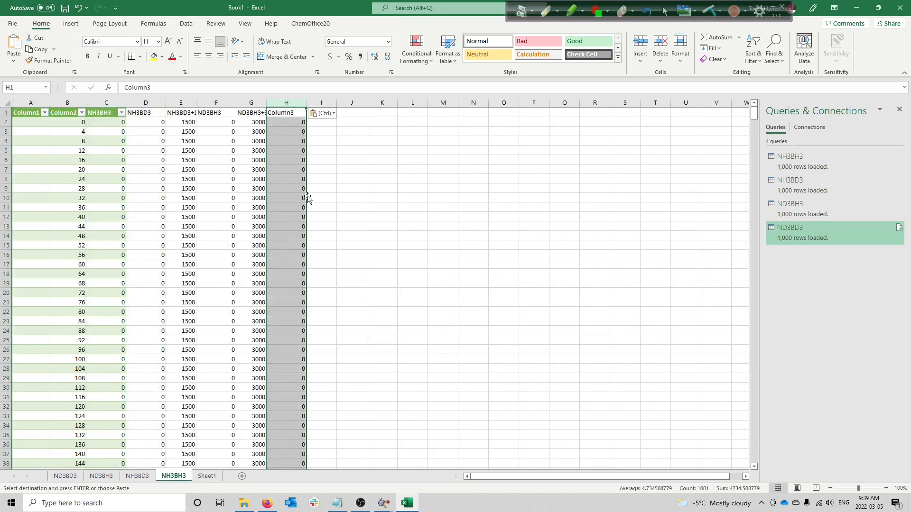
{"action": "key", "text": "ctrl+v"}
{"action": "type", "text": "N"}
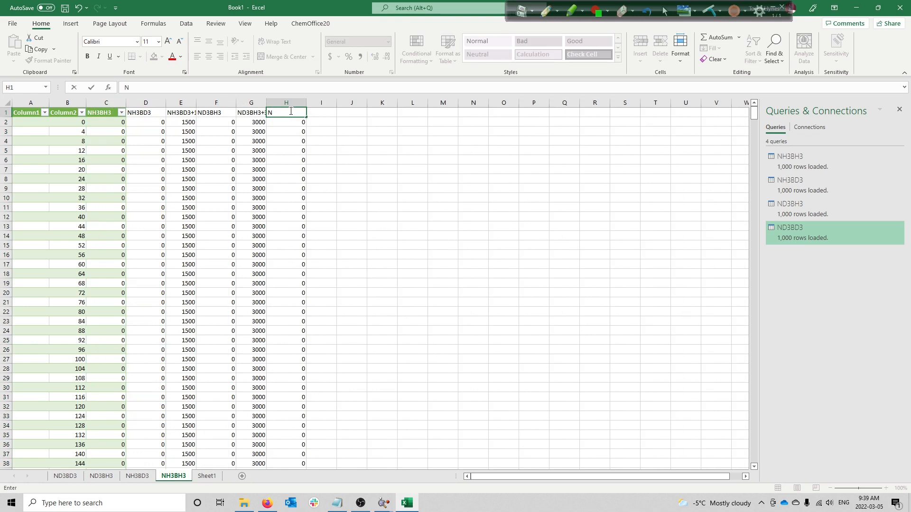
{"action": "type", "text": "D3BD3"}
{"action": "key", "text": "Return"}
Head I1 ND3BD3+4500 and fill =H2+4500 down column I.
{"action": "key", "text": "Up"}
{"action": "key", "text": "ctrl+c"}
{"action": "key", "text": "Right"}
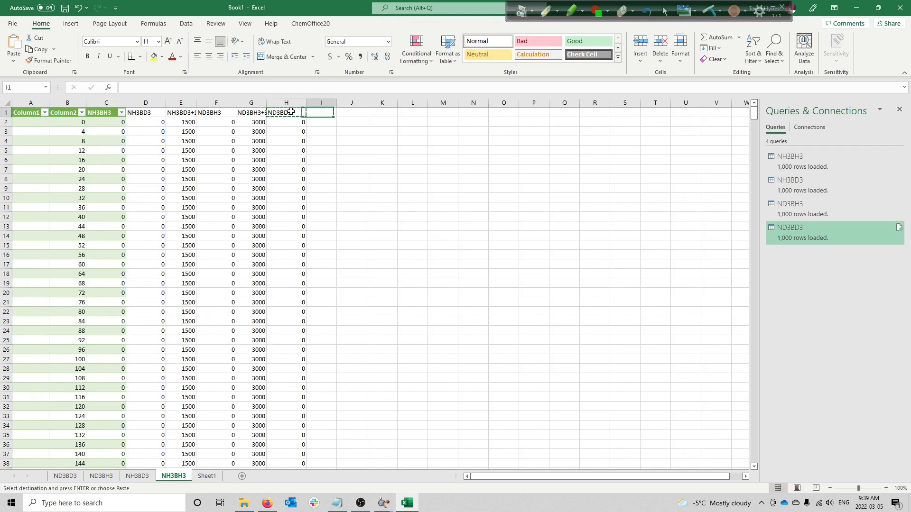
{"action": "key", "text": "ctrl+v"}
{"action": "left_click", "coordinate": [274, 87]}
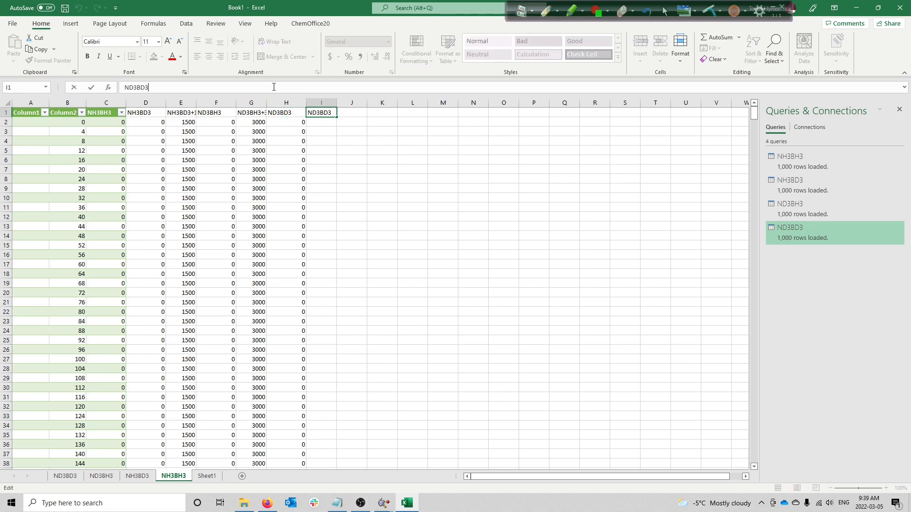
{"action": "type", "text": "+4500"}
{"action": "key", "text": "Return"}
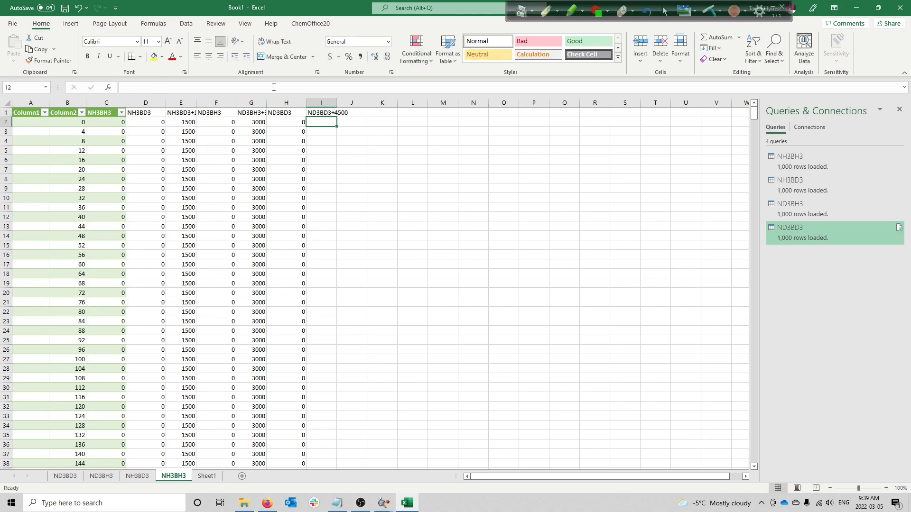
{"action": "type", "text": "="}
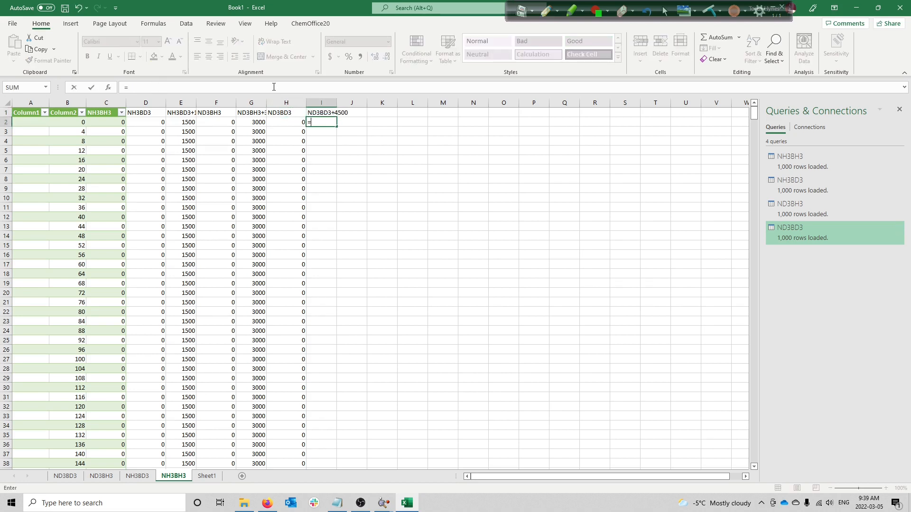
{"action": "type", "text": "h2+4"}
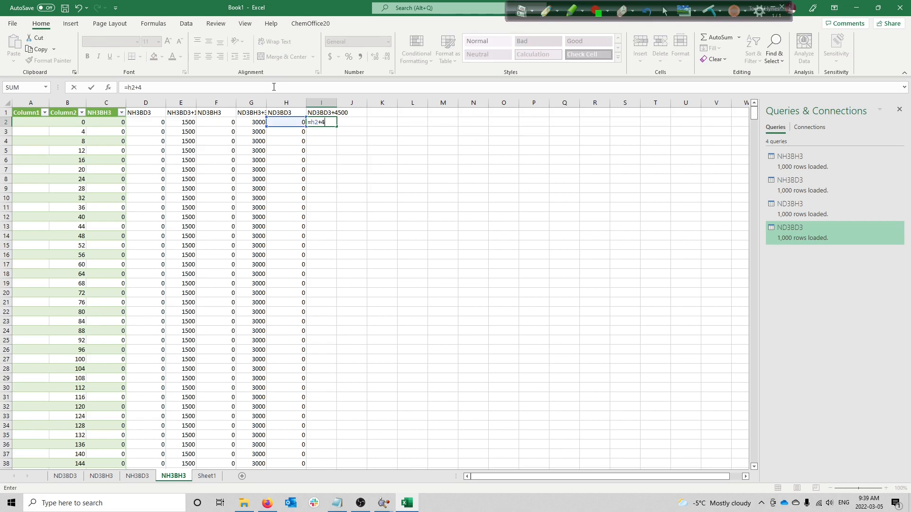
{"action": "type", "text": "500"}
{"action": "key", "text": "Return"}
{"action": "left_click", "coordinate": [332, 125]}
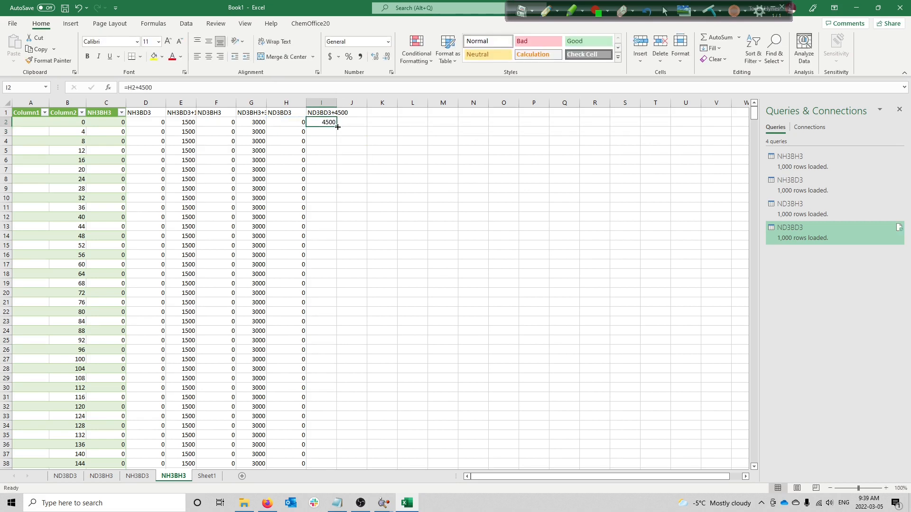
{"action": "double_click", "coordinate": [336, 127]}
{"action": "left_click", "coordinate": [370, 207]}
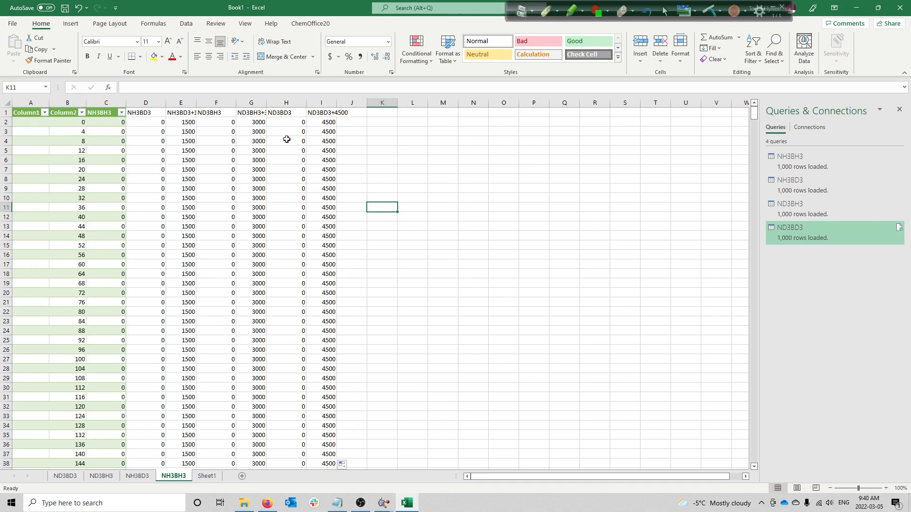
Select column B's Column2 wavenumbers as the chart's x data.
{"action": "left_click", "coordinate": [354, 132]}
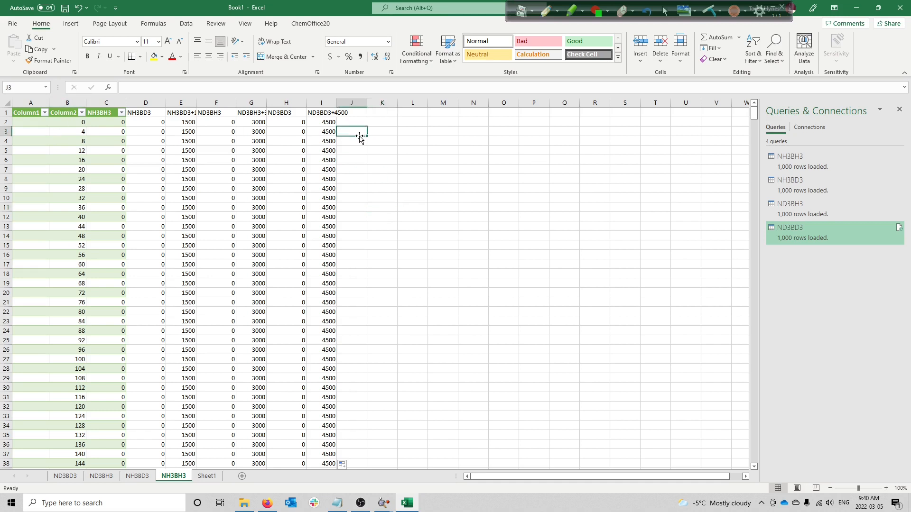
{"action": "left_click", "coordinate": [68, 102]}
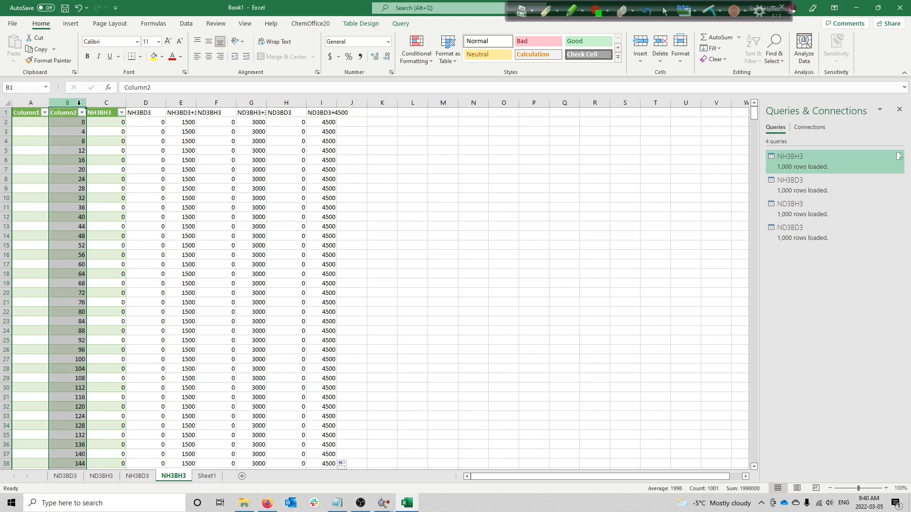
Add columns C, E, G and I (NH3BH3 through ND3BD3+4500) to the selection.
{"action": "left_click", "coordinate": [110, 101], "text": "ctrl"}
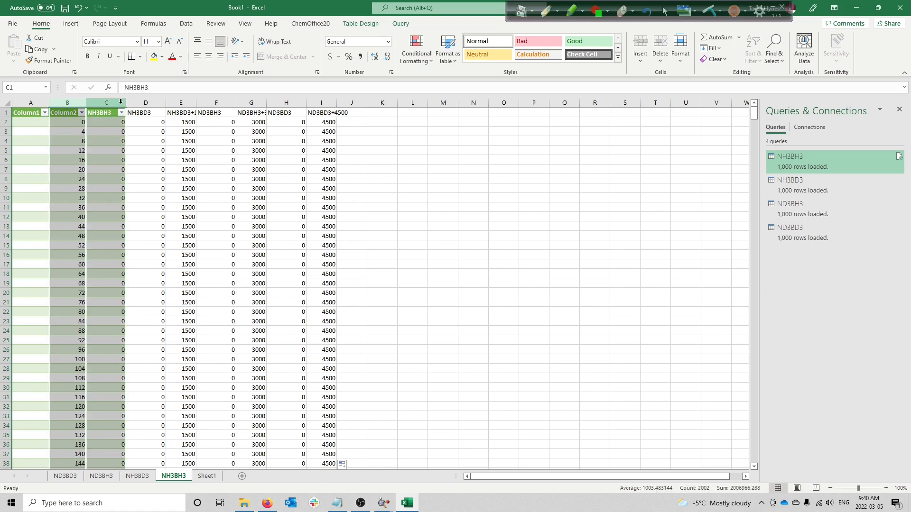
{"action": "left_click", "coordinate": [178, 103], "text": "ctrl"}
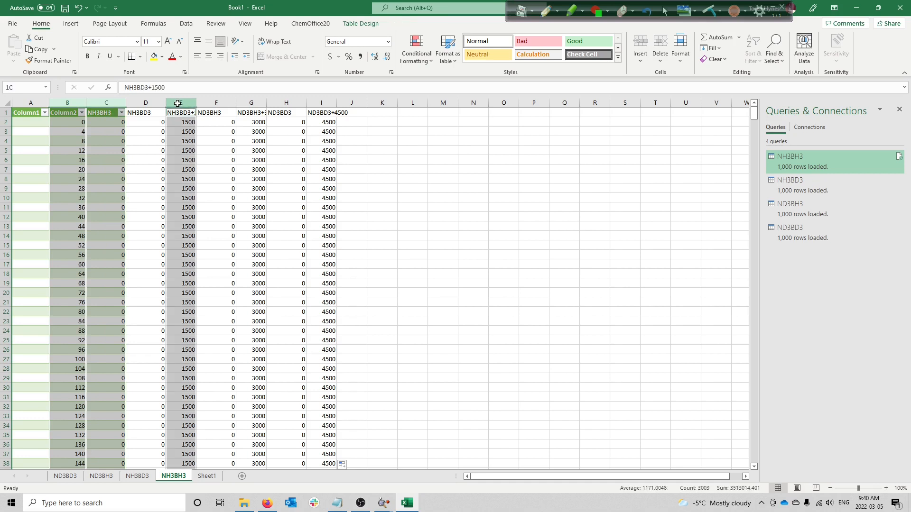
{"action": "left_click", "coordinate": [251, 103], "text": "ctrl"}
{"action": "left_click", "coordinate": [319, 102], "text": "ctrl"}
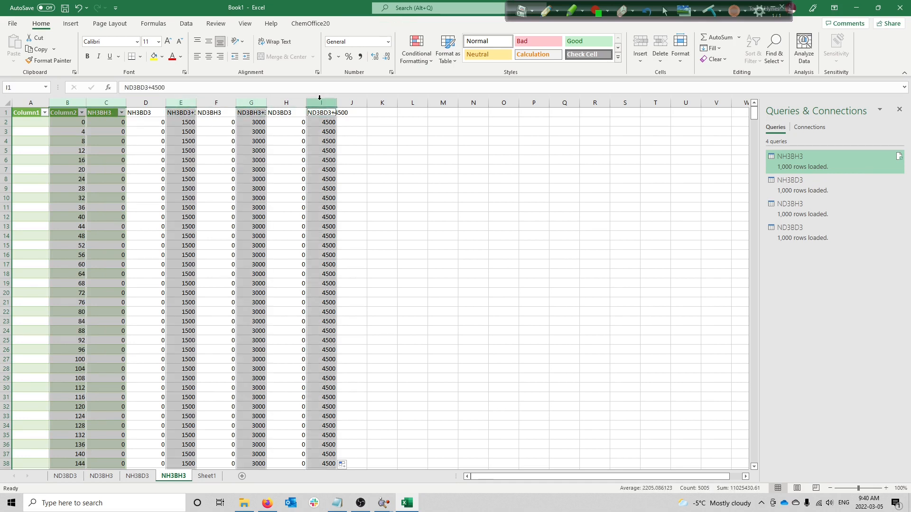
Insert a Scatter with Smooth Lines chart of the four spectra and bring up Move Chart.
{"action": "left_click", "coordinate": [71, 24]}
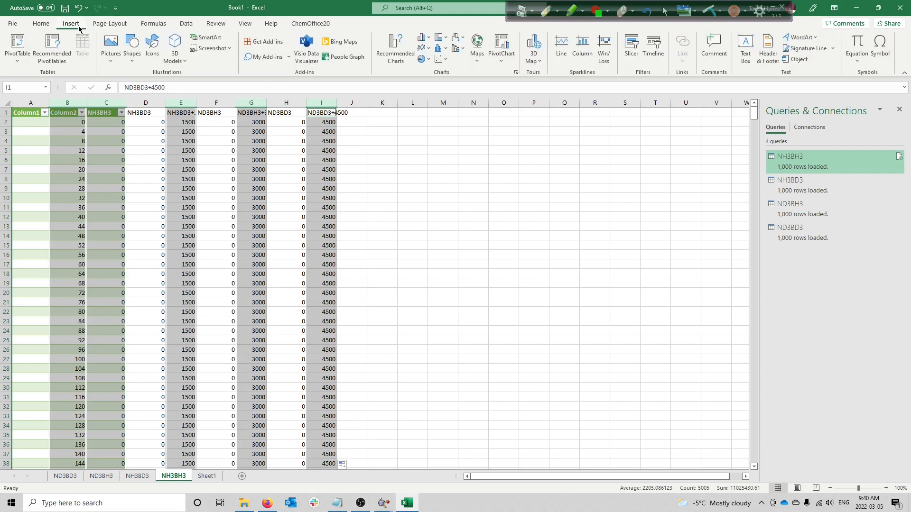
{"action": "left_click", "coordinate": [445, 59]}
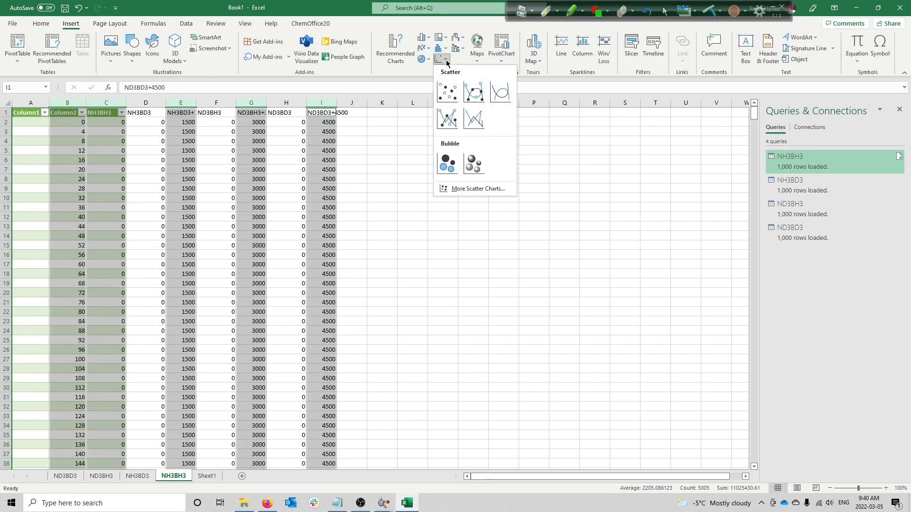
{"action": "left_click", "coordinate": [500, 92]}
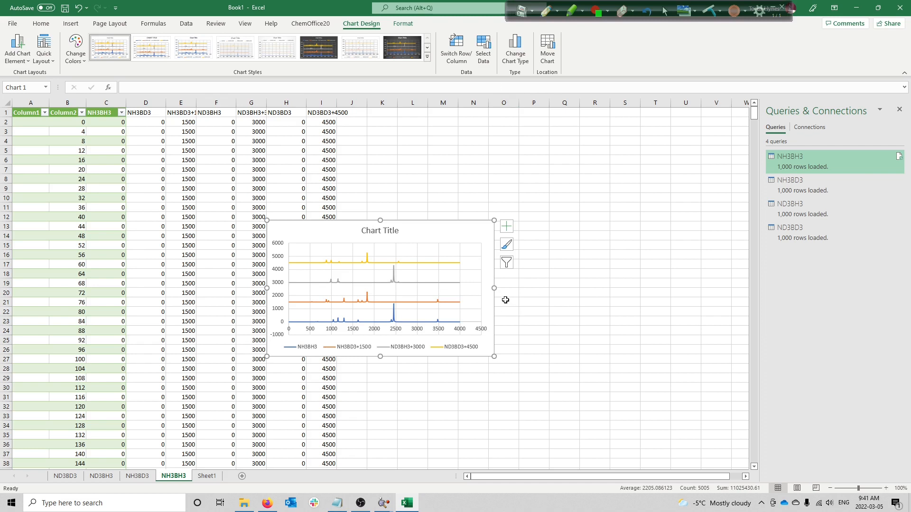
{"action": "left_click", "coordinate": [548, 54]}
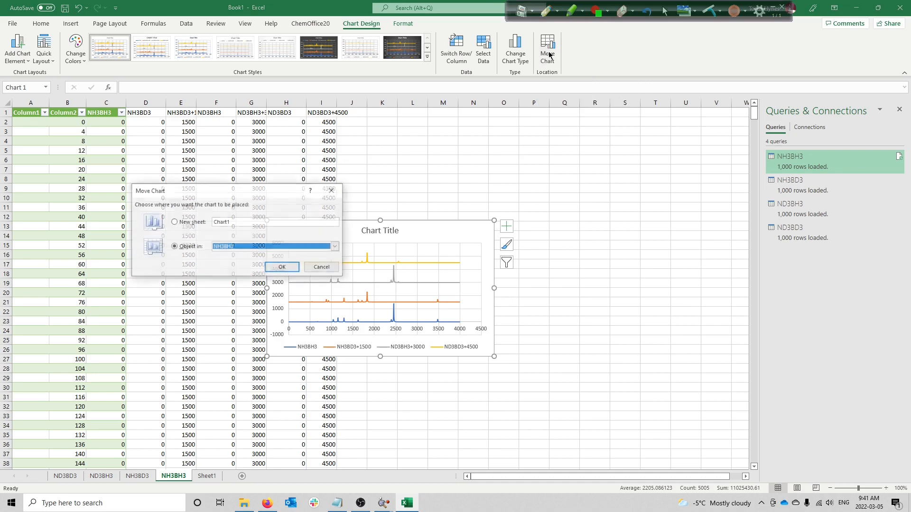
Move the stacked-spectra chart onto a new sheet named Chart1.
{"action": "left_click", "coordinate": [175, 223]}
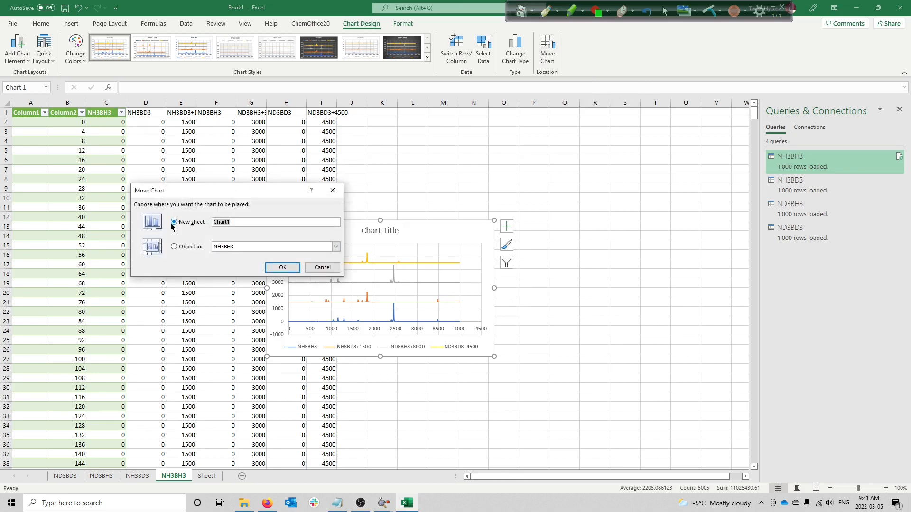
{"action": "left_click", "coordinate": [285, 268]}
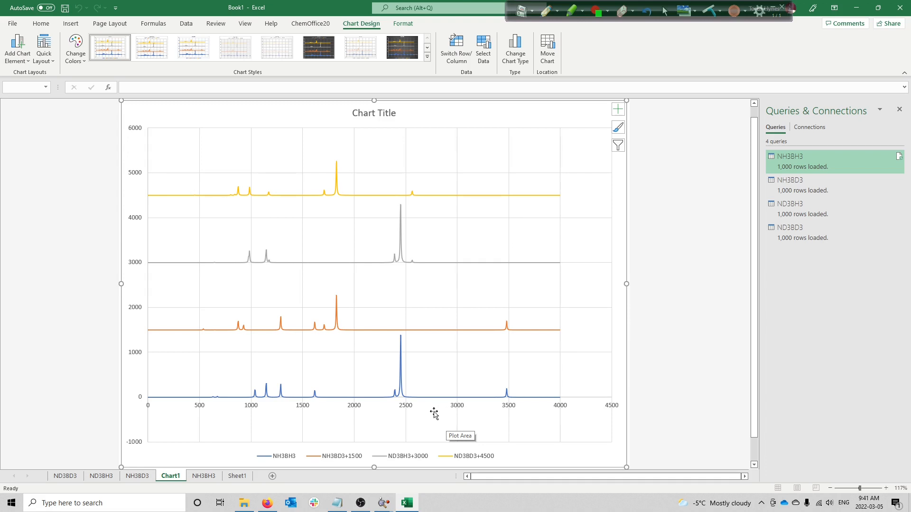
{"action": "left_click", "coordinate": [12, 24]}
Save the workbook to the Desktop as 'NH3BH3 charts'.
{"action": "left_click", "coordinate": [42, 153]}
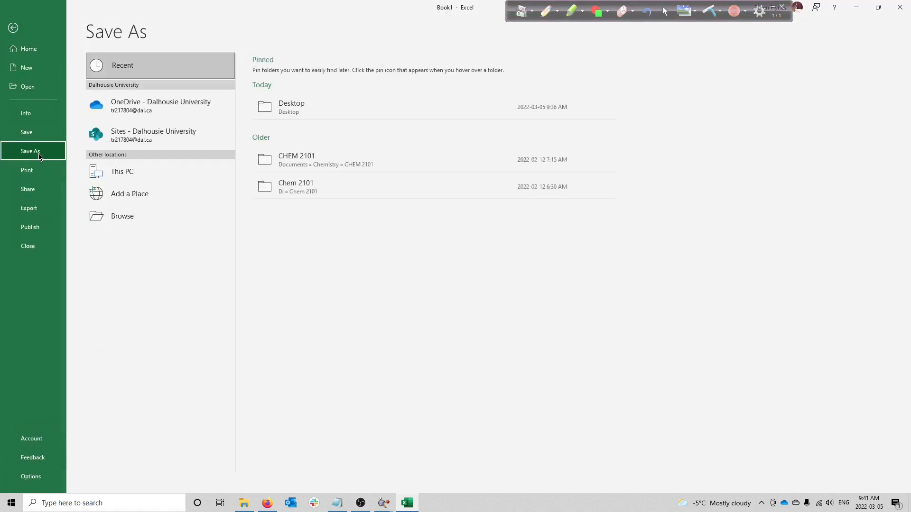
{"action": "left_click", "coordinate": [311, 116]}
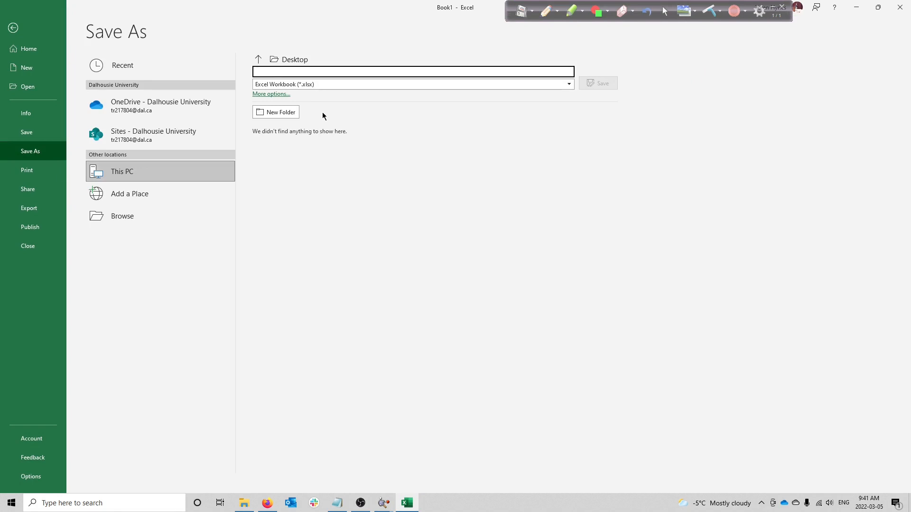
{"action": "type", "text": "NH3B"}
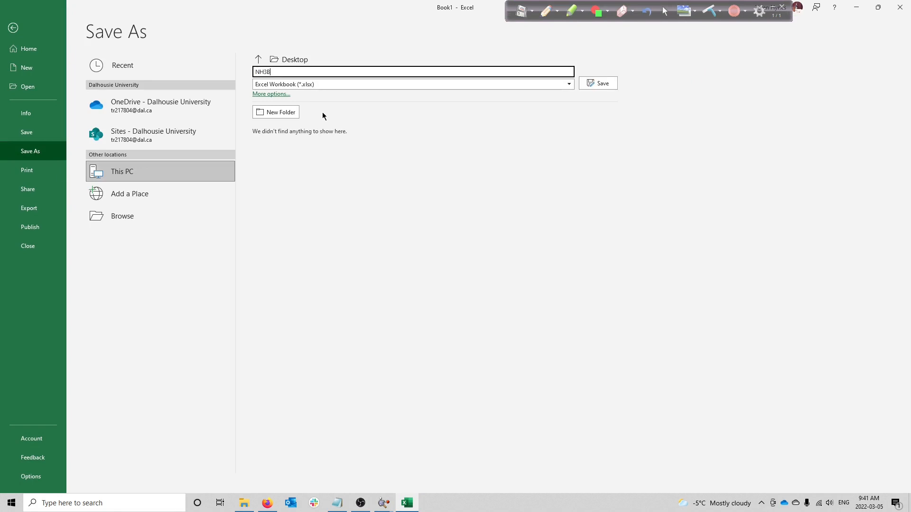
{"action": "type", "text": "H3 charts"}
{"action": "key", "text": "Return"}
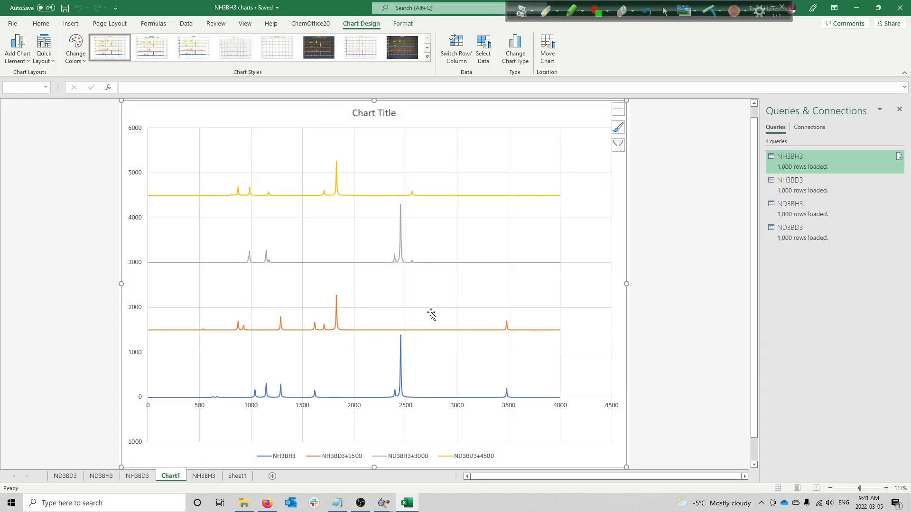
Close Excel and show question 6's blank frequency table on page 70 of the lab manual.
{"action": "left_click", "coordinate": [900, 10]}
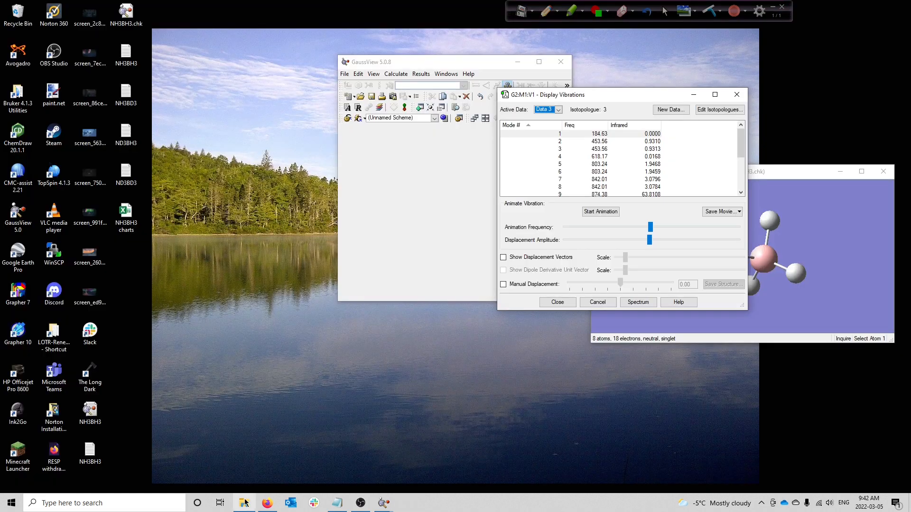
{"action": "left_click", "coordinate": [263, 506]}
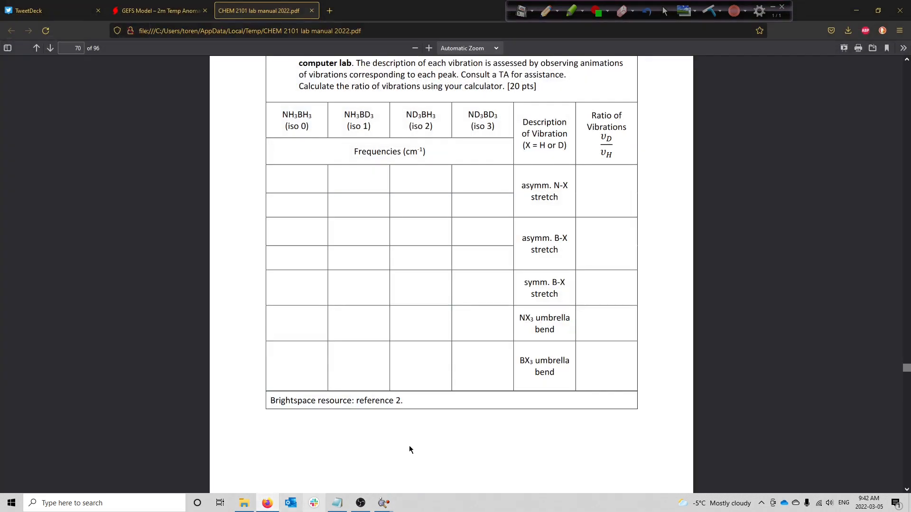
{"action": "scroll", "coordinate": [482, 364], "scroll_direction": "down", "scroll_amount": 3}
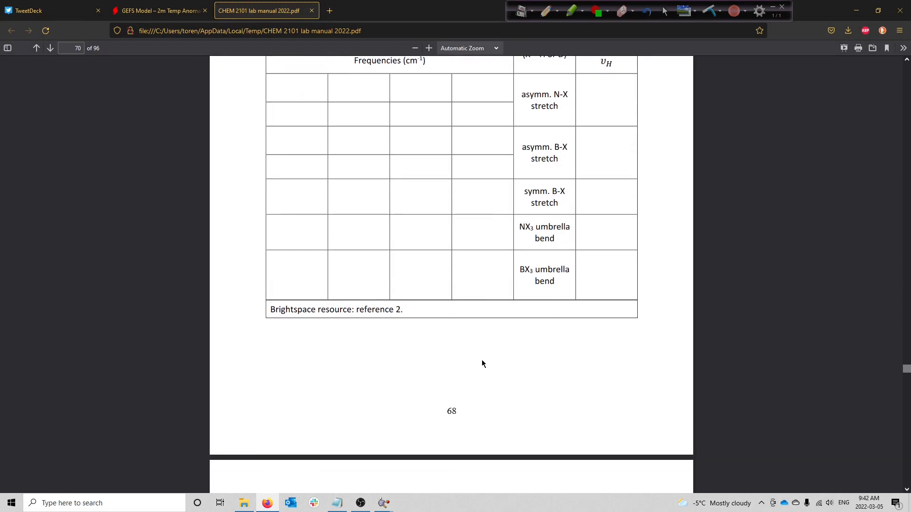
{"action": "scroll", "coordinate": [482, 361], "scroll_direction": "up", "scroll_amount": 2}
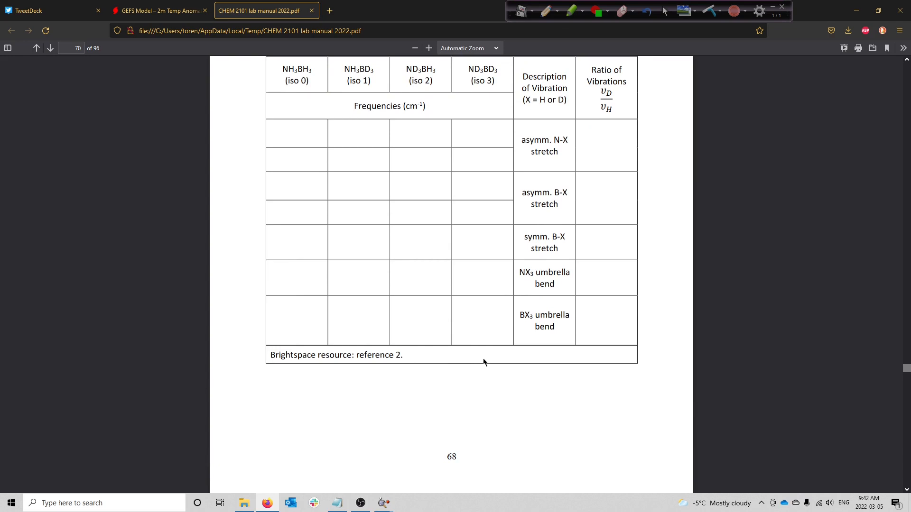
{"action": "scroll", "coordinate": [485, 363], "scroll_direction": "up", "scroll_amount": 3}
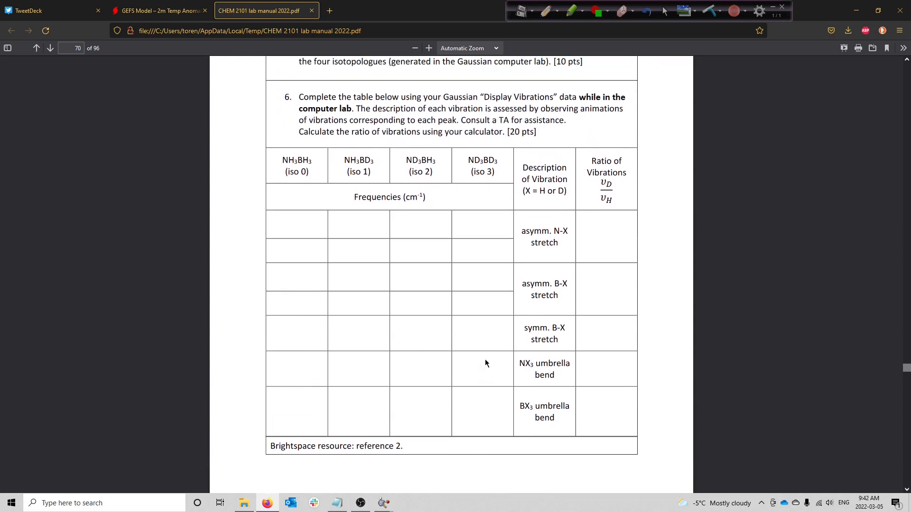
{"action": "scroll", "coordinate": [484, 363], "scroll_direction": "down", "scroll_amount": 1}
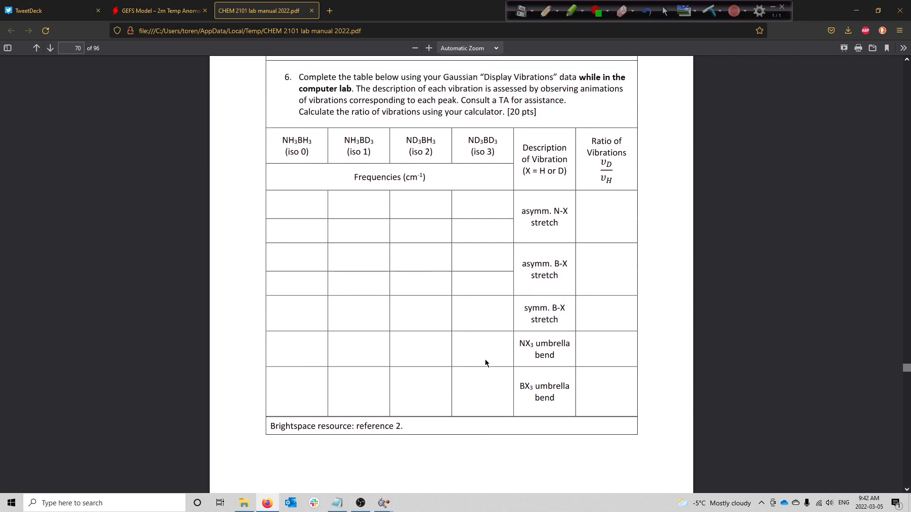
{"action": "scroll", "coordinate": [485, 363], "scroll_direction": "up", "scroll_amount": 1}
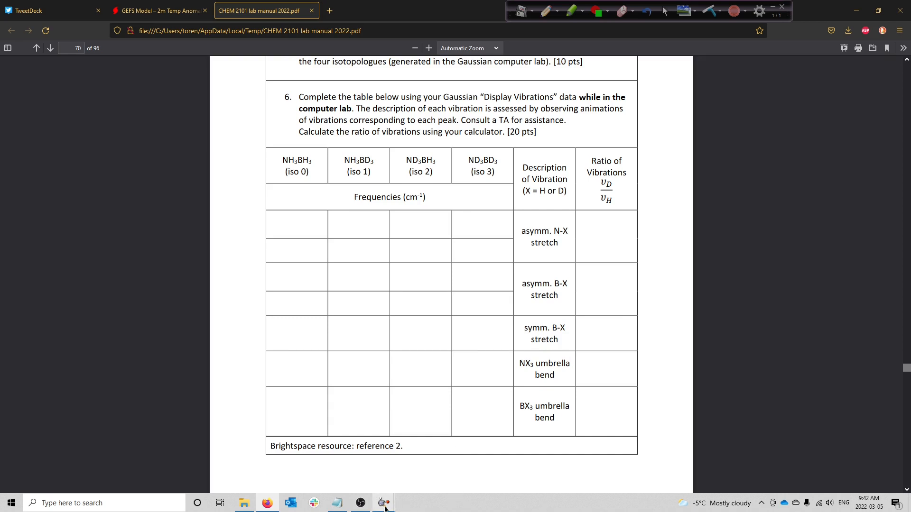
Move the GaussView main window and NH3BH3.chk viewer aside to uncover the manual's table.
{"action": "mouse_move", "coordinate": [385, 504]}
{"action": "left_click", "coordinate": [350, 472]}
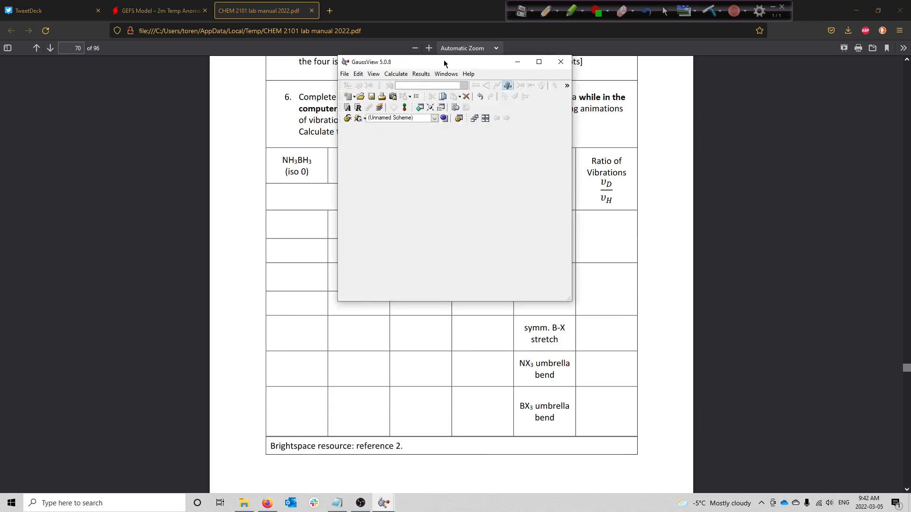
{"action": "left_click_drag", "start_coordinate": [444, 63], "coordinate": [766, 50]}
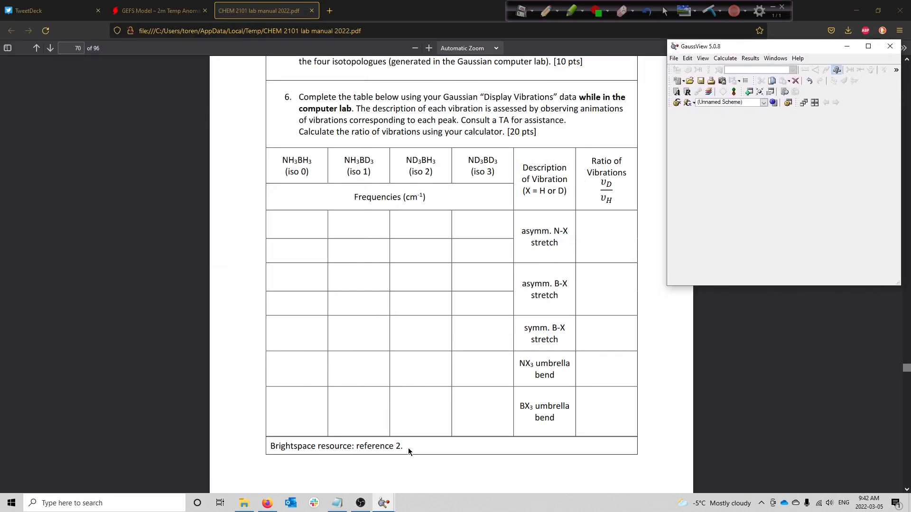
{"action": "mouse_move", "coordinate": [384, 503]}
{"action": "left_click", "coordinate": [415, 467]}
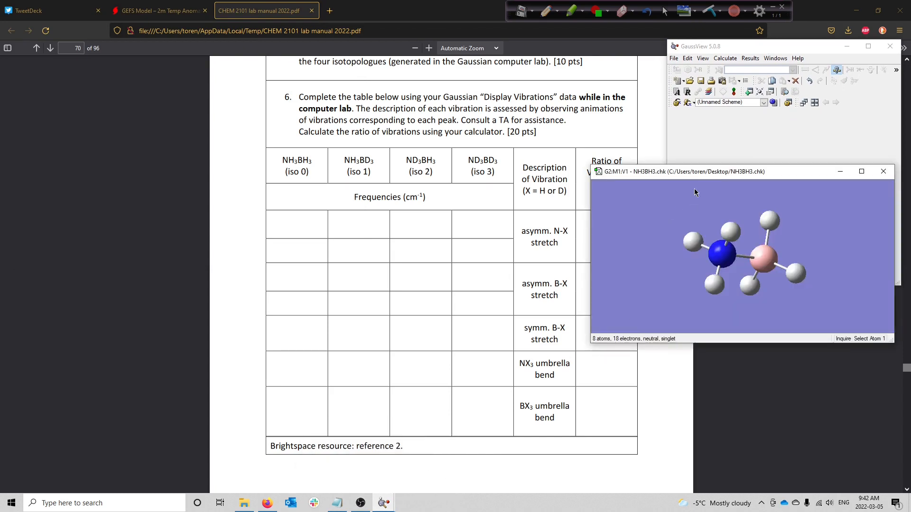
{"action": "left_click_drag", "start_coordinate": [706, 173], "coordinate": [705, 311]}
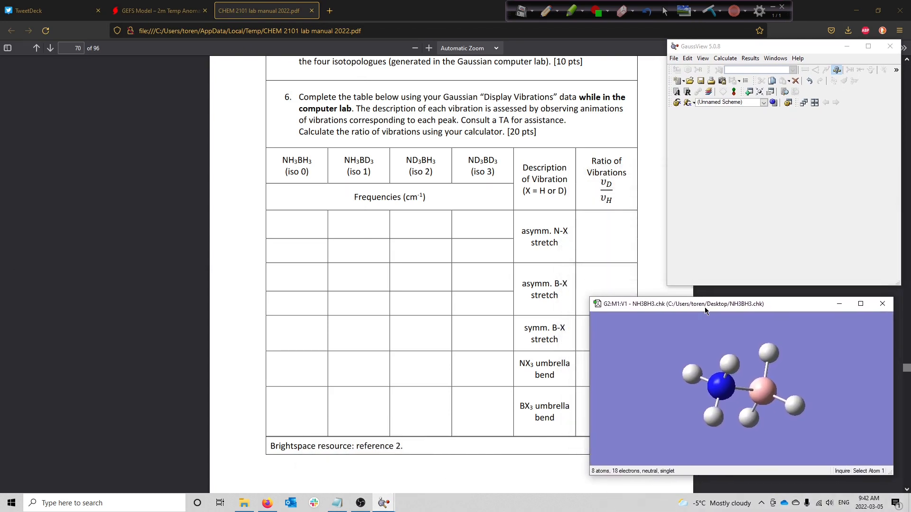
Show Results > Vibrations beside the table, scrolled to modes 10–18.
{"action": "left_click", "coordinate": [750, 57]}
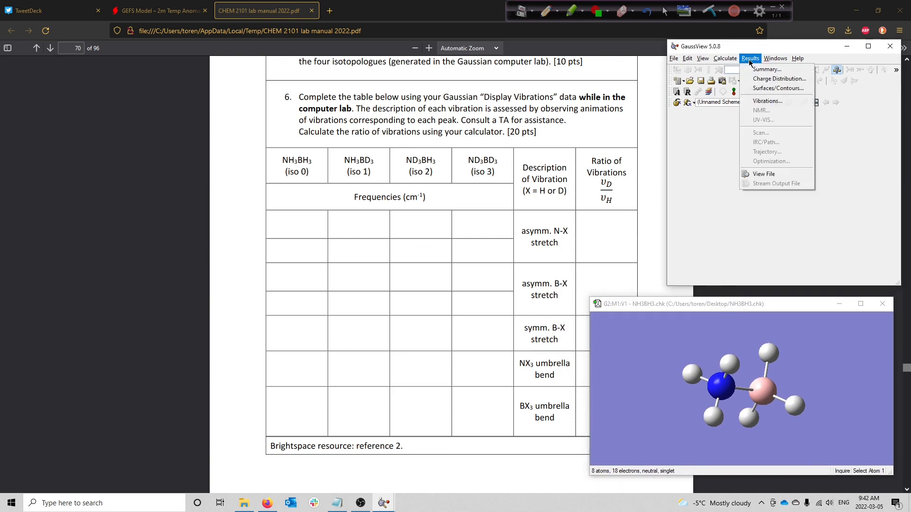
{"action": "left_click", "coordinate": [773, 102]}
{"action": "left_click_drag", "start_coordinate": [608, 97], "coordinate": [111, 78]}
{"action": "scroll", "coordinate": [98, 176], "scroll_direction": "down", "scroll_amount": 3}
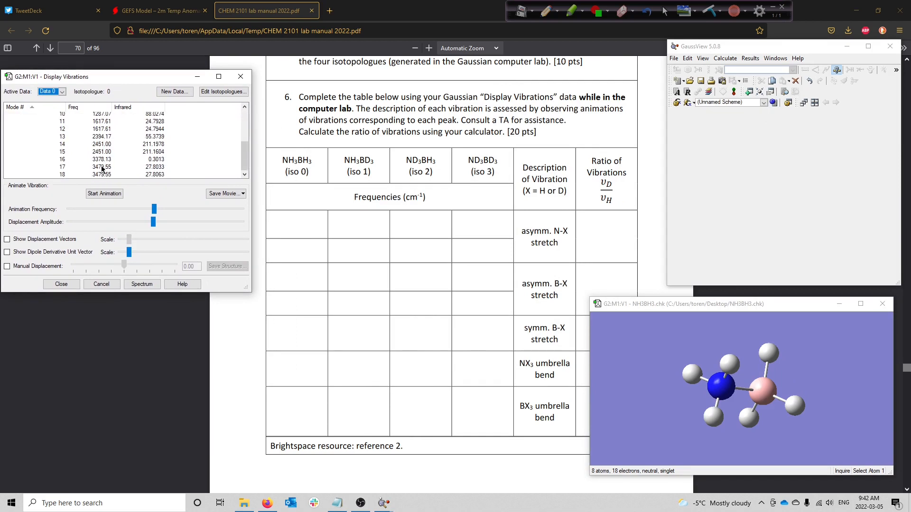
Animate vibration mode 18 at 3479.55 cm⁻¹ and rotate the molecule to watch it.
{"action": "left_click", "coordinate": [59, 174]}
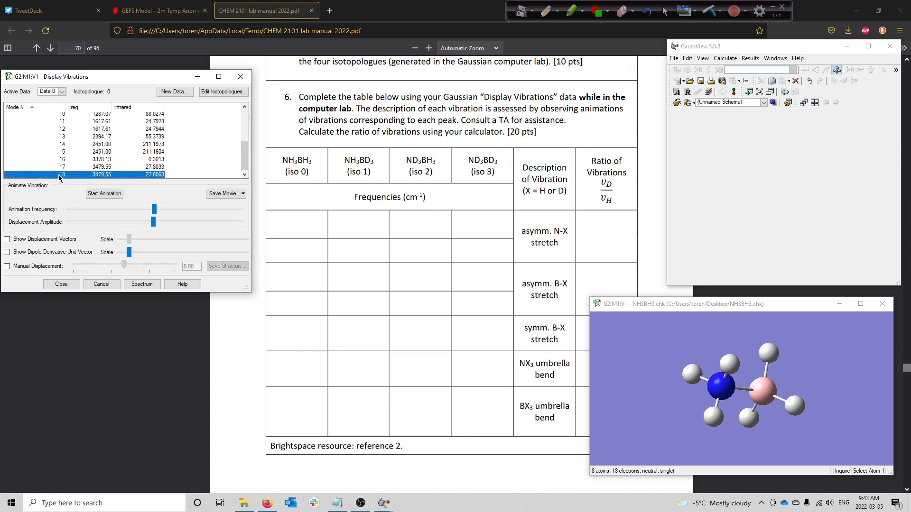
{"action": "left_click", "coordinate": [95, 193]}
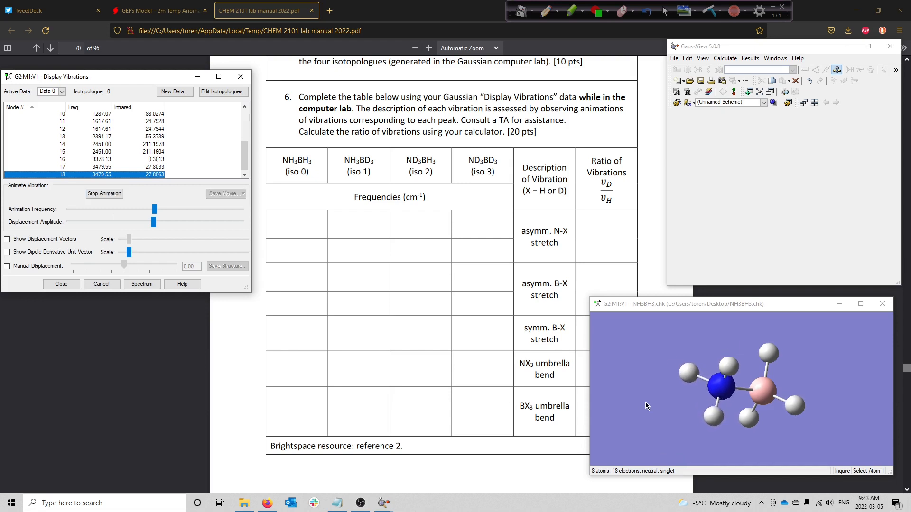
{"action": "left_click_drag", "start_coordinate": [657, 402], "coordinate": [694, 401]}
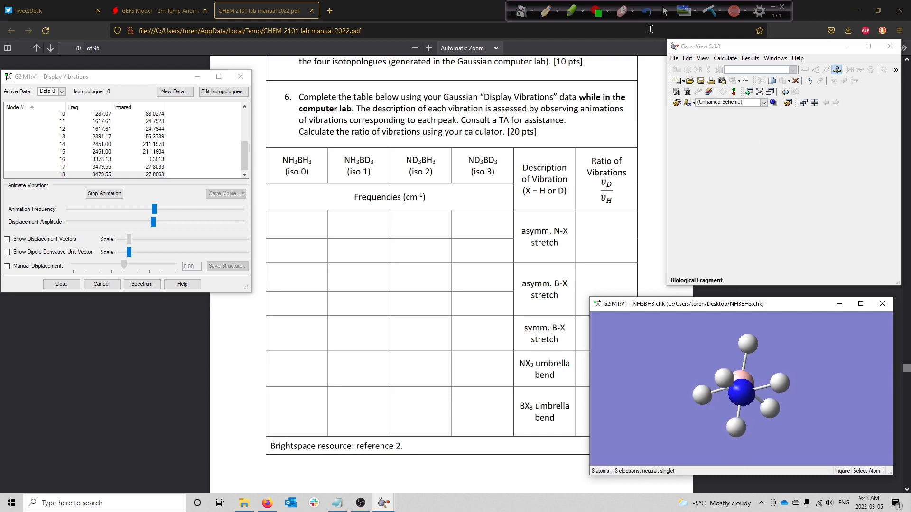
Circle the manual's Description of Vibration header in blue with the annotation pen.
{"action": "left_click", "coordinate": [542, 15]}
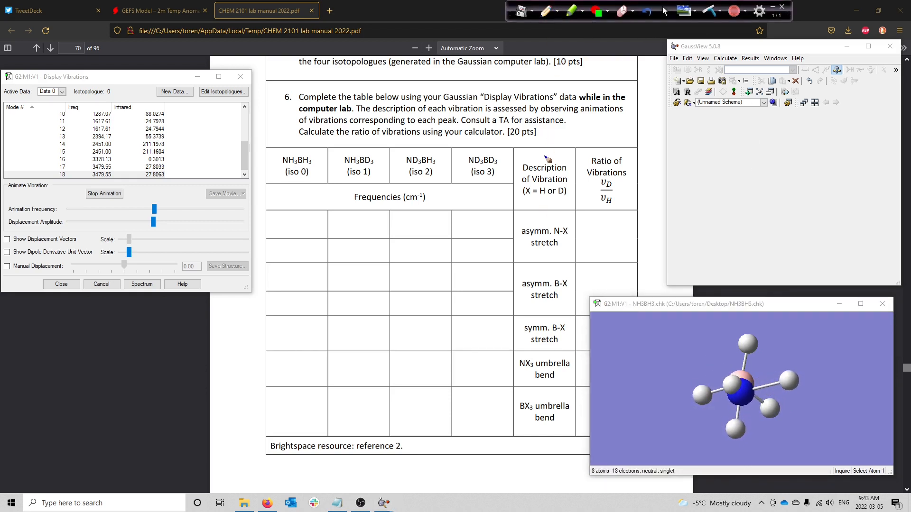
{"action": "mouse_move", "coordinate": [545, 154]}
{"action": "left_mouse_down"}
{"action": "mouse_move", "coordinate": [514, 171]}
{"action": "mouse_move", "coordinate": [551, 211]}
{"action": "mouse_move", "coordinate": [568, 165]}
{"action": "mouse_move", "coordinate": [518, 152]}
{"action": "left_mouse_up"}
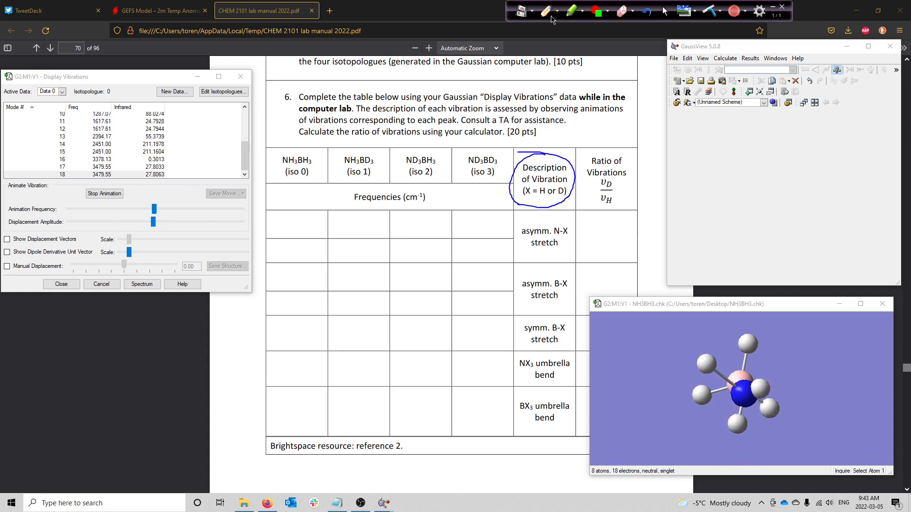
{"action": "left_click", "coordinate": [558, 12]}
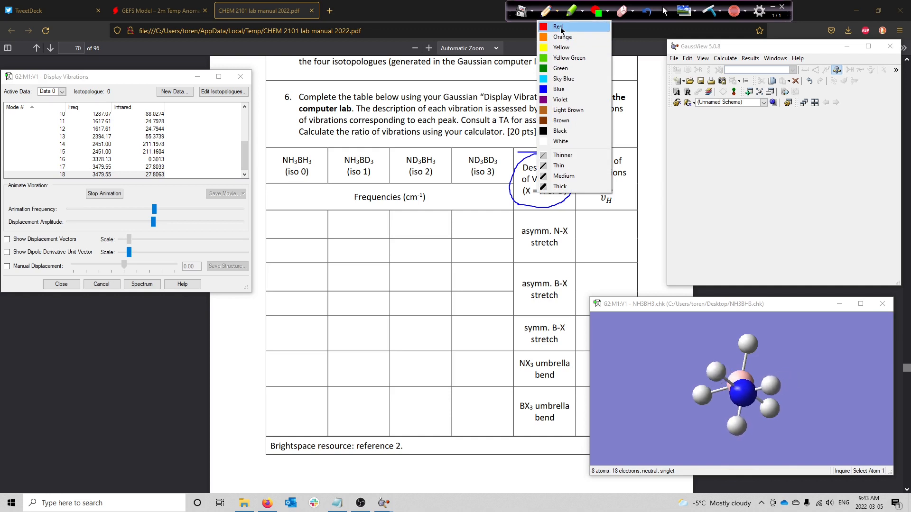
Circle the asymm. N-X stretch row in red, then switch the pen to brown.
{"action": "left_click", "coordinate": [558, 26]}
{"action": "left_click_drag", "start_coordinate": [530, 220], "coordinate": [516, 249]}
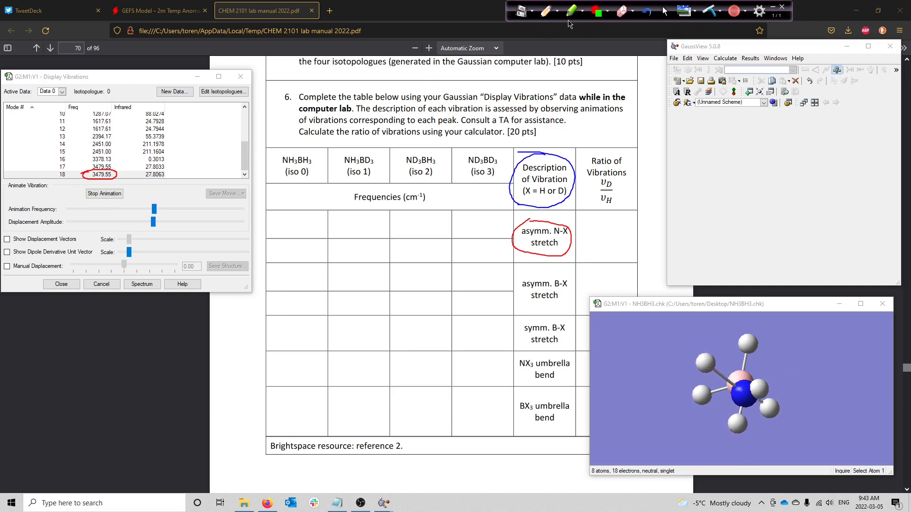
{"action": "left_click", "coordinate": [558, 11]}
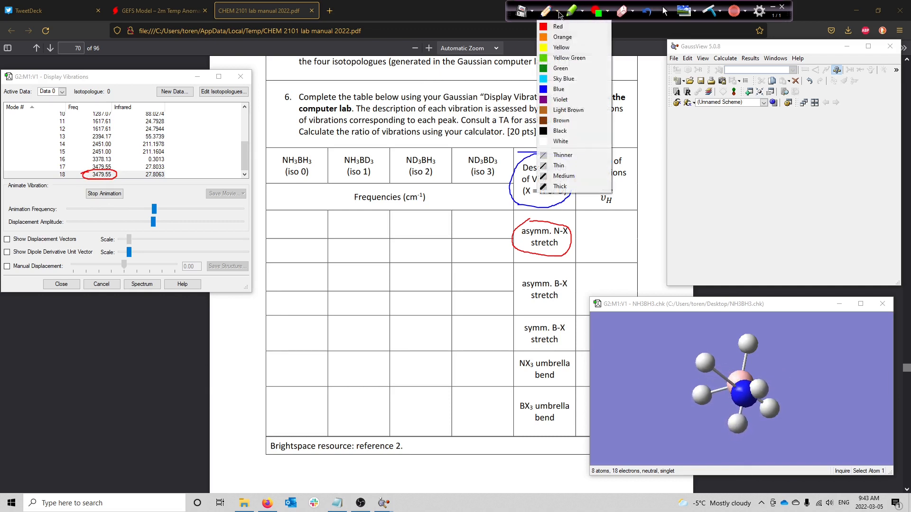
{"action": "left_click", "coordinate": [563, 122]}
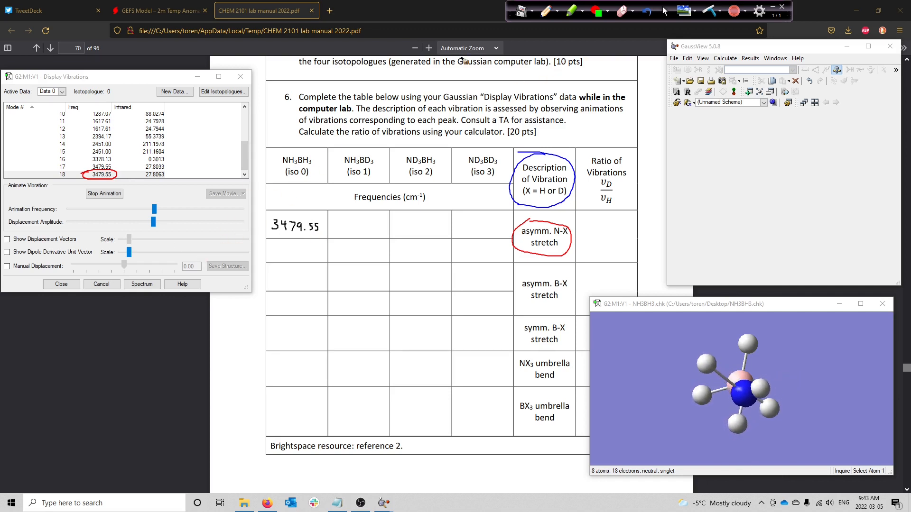
Erase the red circles around 3479.55 and asymm. N-X stretch.
{"action": "left_click", "coordinate": [630, 15]}
{"action": "left_click_drag", "start_coordinate": [88, 175], "coordinate": [85, 181]}
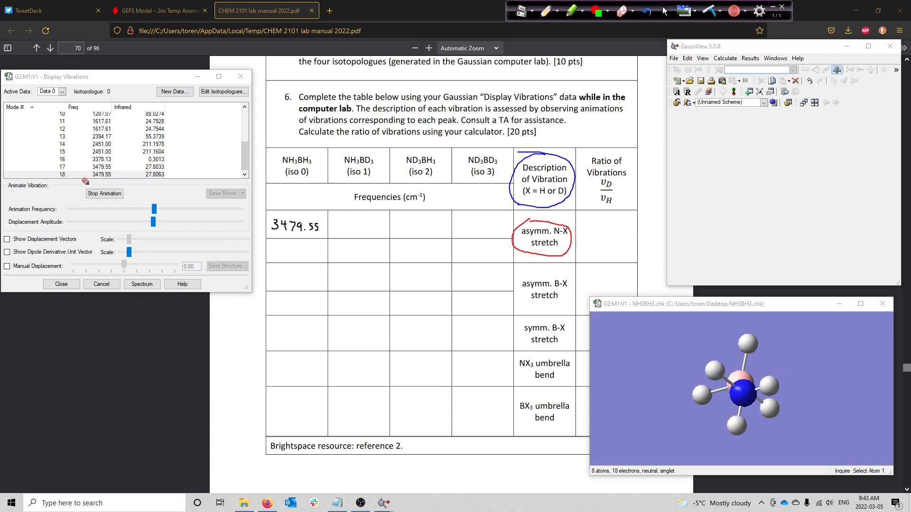
{"action": "mouse_move", "coordinate": [513, 235]}
{"action": "left_mouse_down"}
{"action": "mouse_move", "coordinate": [519, 223]}
{"action": "mouse_move", "coordinate": [569, 227]}
{"action": "mouse_move", "coordinate": [554, 259]}
{"action": "mouse_move", "coordinate": [515, 244]}
{"action": "left_mouse_up"}
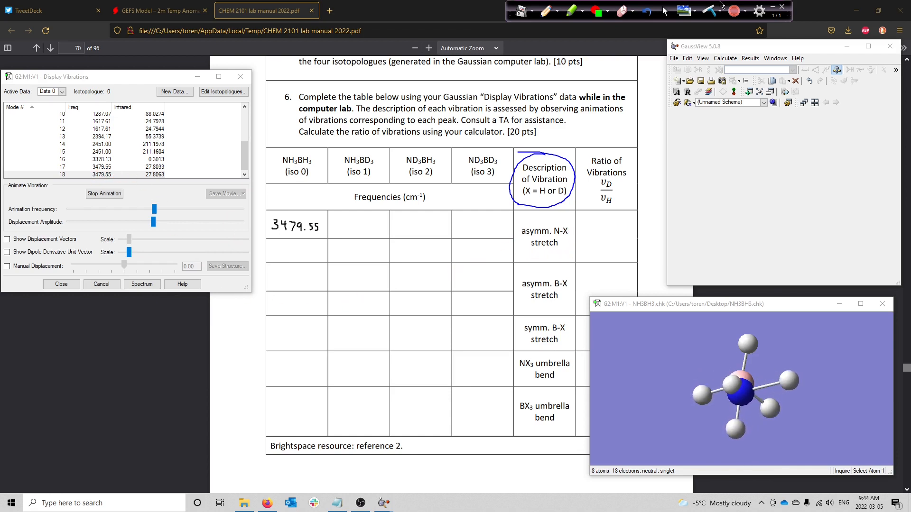
Animate modes 17 down to 11 (3479.55 to 1617.61 cm⁻¹), rotating the molecule to inspect them.
{"action": "left_click", "coordinate": [664, 11]}
{"action": "left_click", "coordinate": [106, 167]}
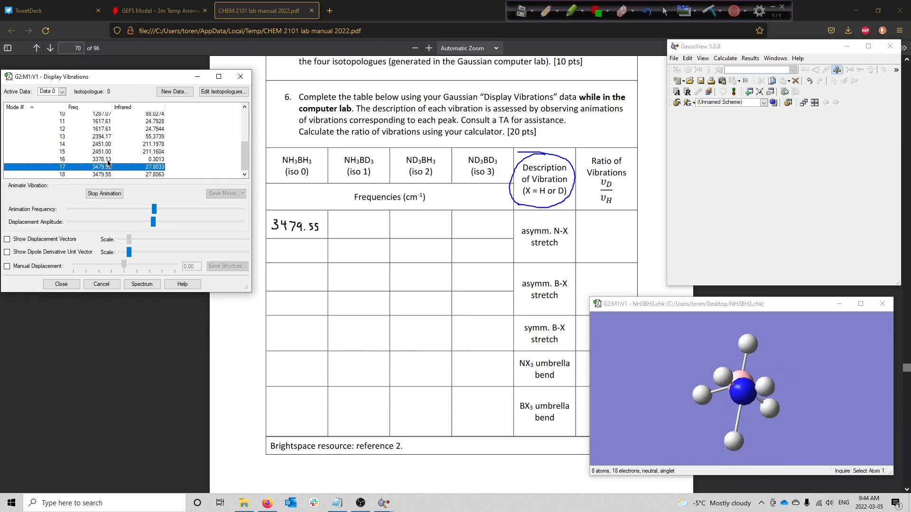
{"action": "left_click", "coordinate": [125, 160]}
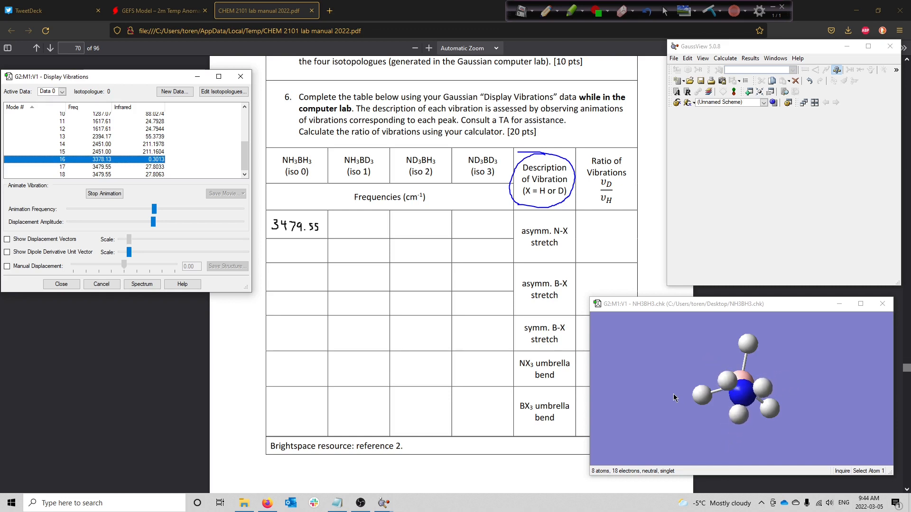
{"action": "left_click", "coordinate": [159, 152]}
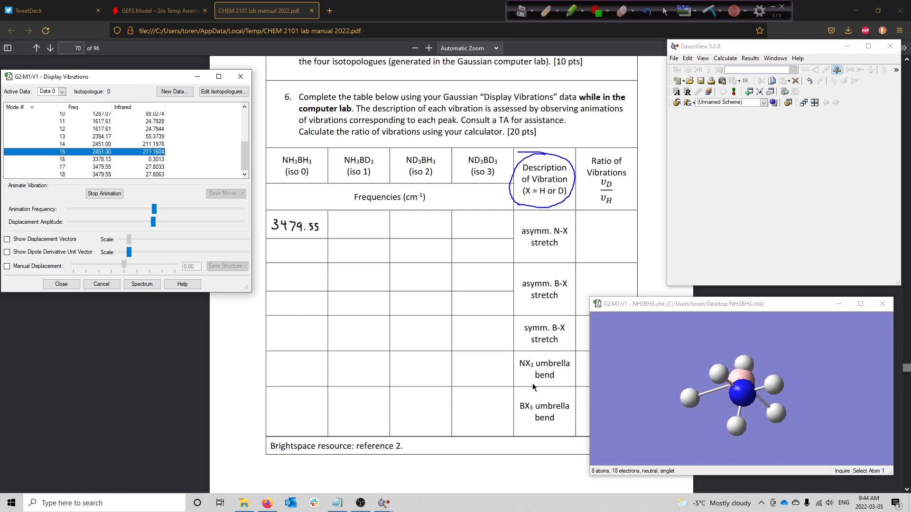
{"action": "left_click_drag", "start_coordinate": [802, 345], "coordinate": [733, 418]}
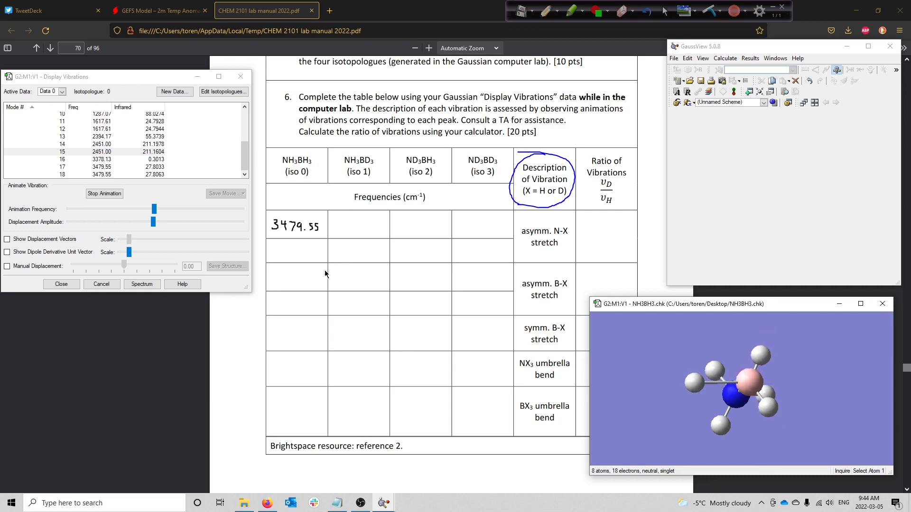
{"action": "left_click", "coordinate": [99, 144]}
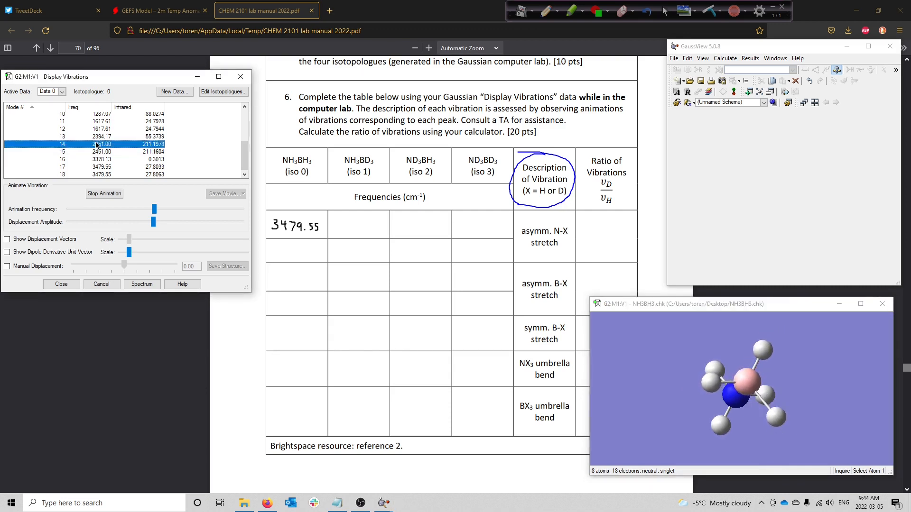
{"action": "left_click", "coordinate": [109, 137]}
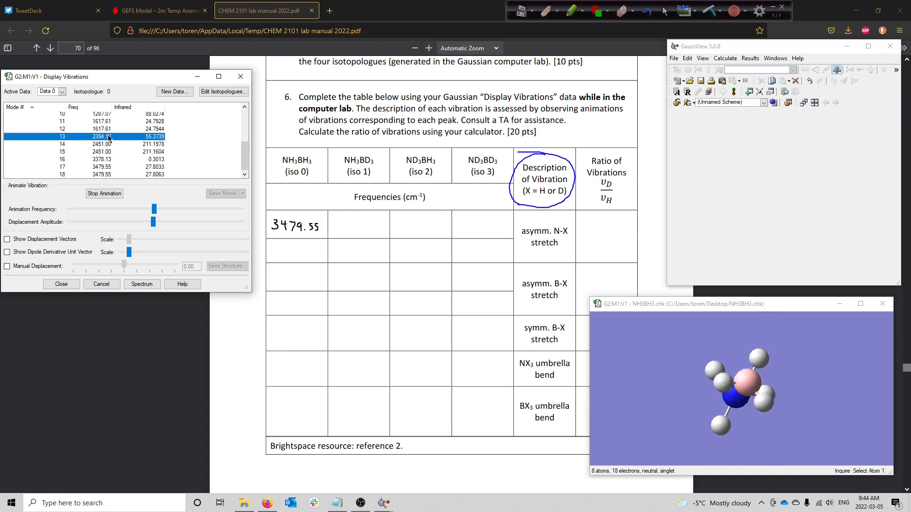
{"action": "left_click_drag", "start_coordinate": [829, 408], "coordinate": [764, 418]}
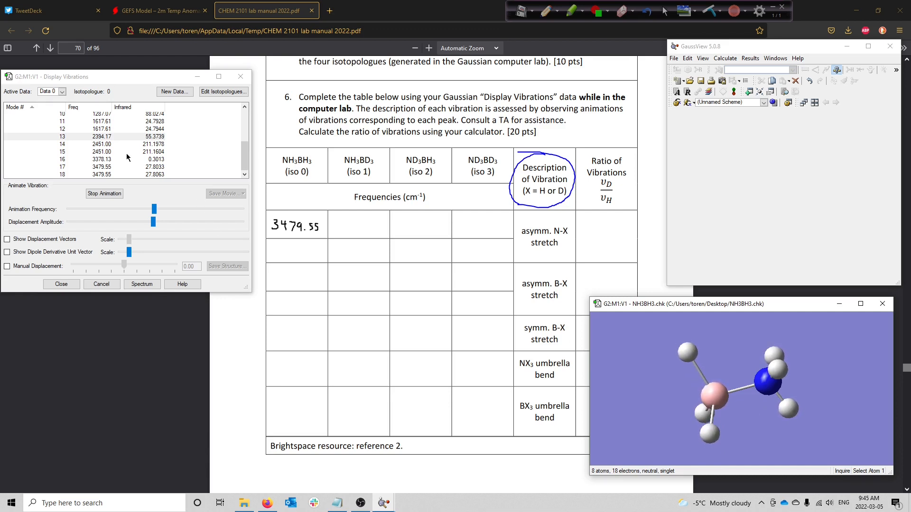
{"action": "left_click", "coordinate": [98, 130]}
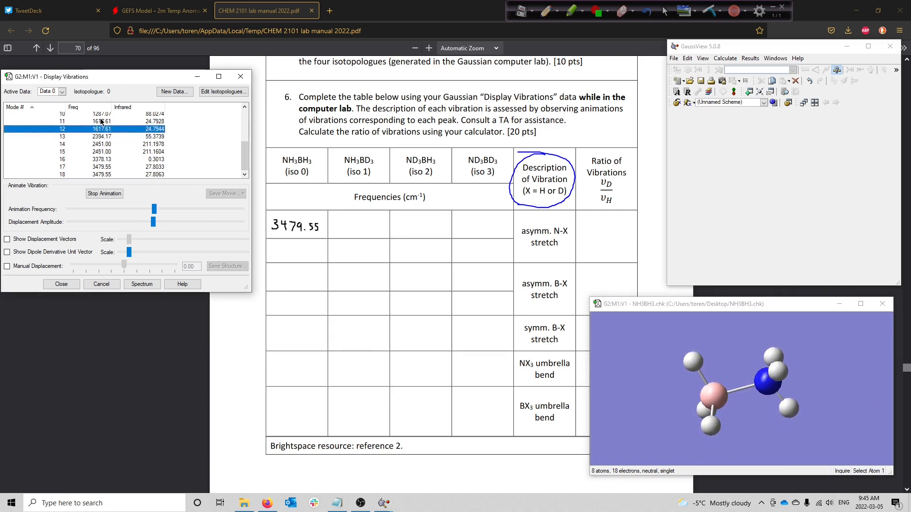
{"action": "left_click", "coordinate": [101, 122]}
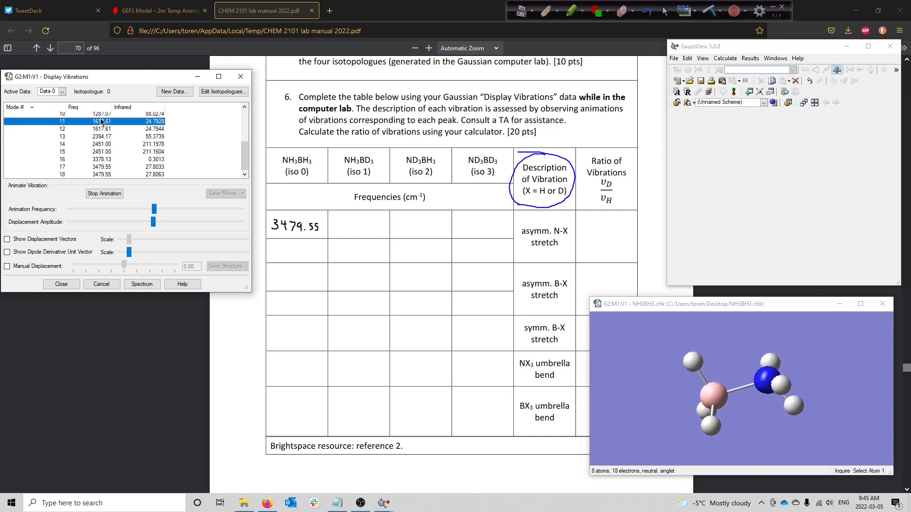
{"action": "scroll", "coordinate": [101, 121], "scroll_direction": "up", "scroll_amount": 1}
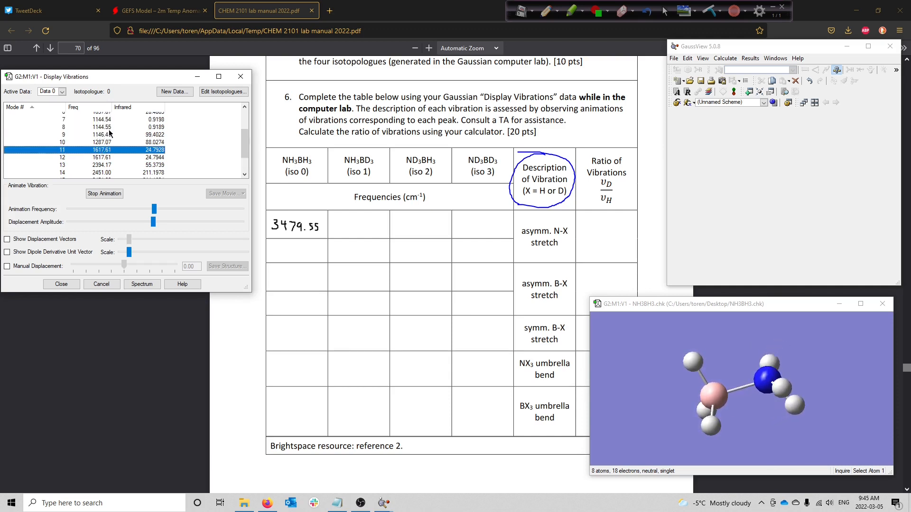
Animate modes 10 down to 5 (1287.07 to 1037.86 cm⁻¹).
{"action": "left_click", "coordinate": [107, 142]}
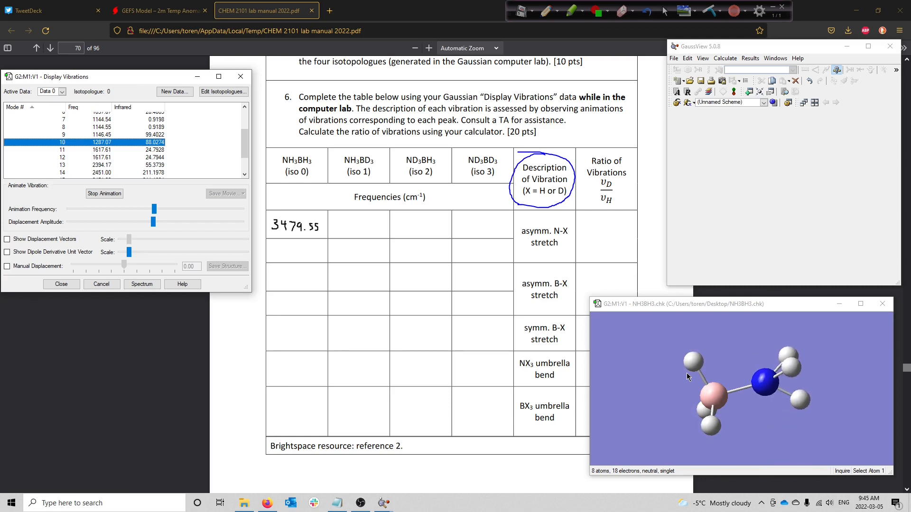
{"action": "left_click", "coordinate": [101, 135]}
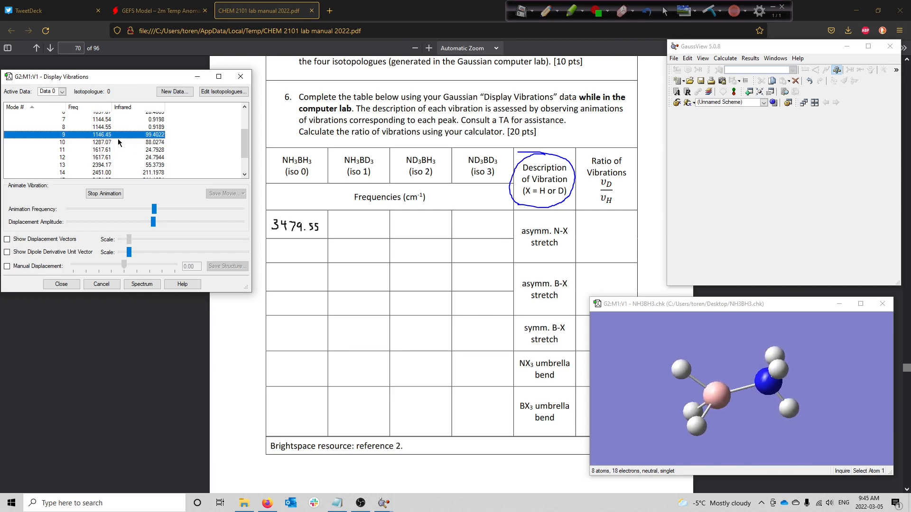
{"action": "left_click", "coordinate": [119, 127]}
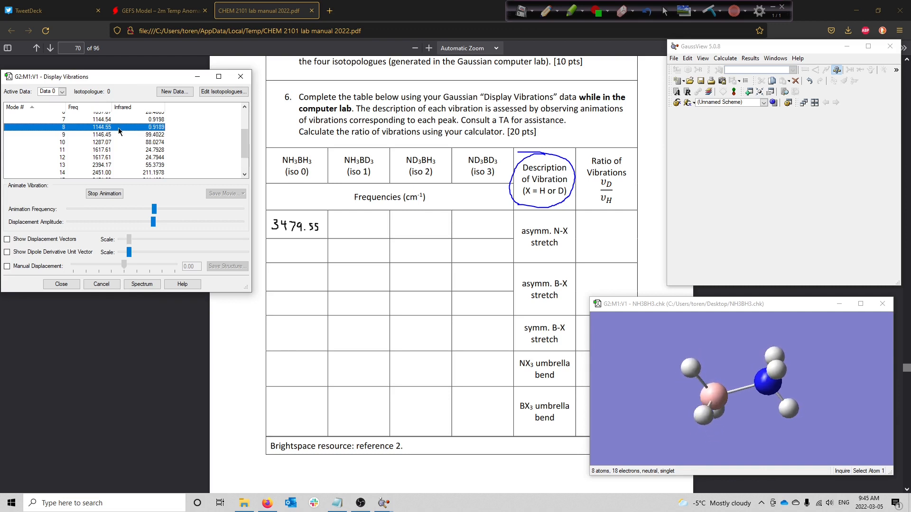
{"action": "scroll", "coordinate": [119, 131], "scroll_direction": "up", "scroll_amount": 1}
{"action": "left_click", "coordinate": [104, 149]}
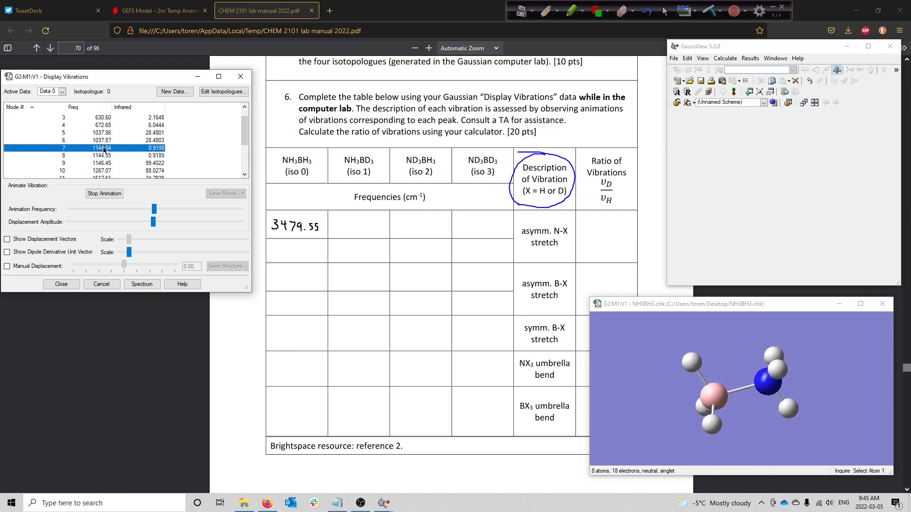
{"action": "left_click", "coordinate": [105, 141]}
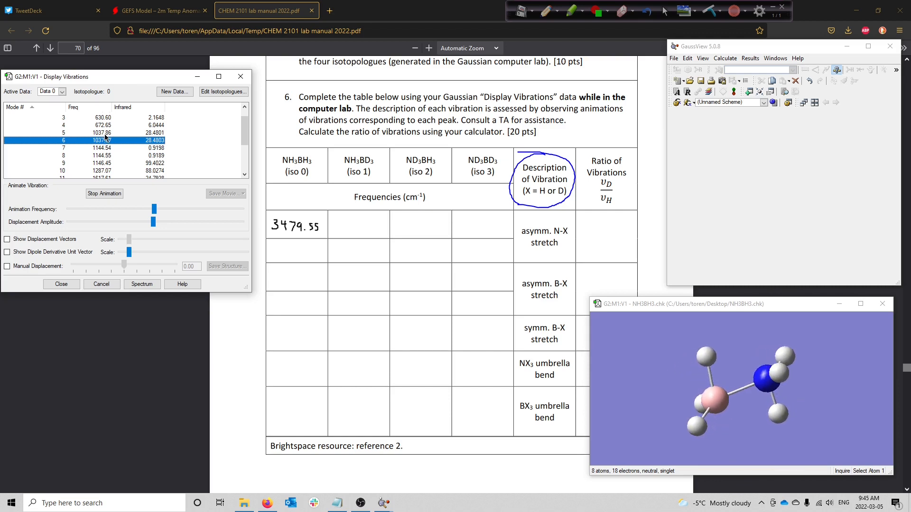
{"action": "left_click", "coordinate": [107, 132]}
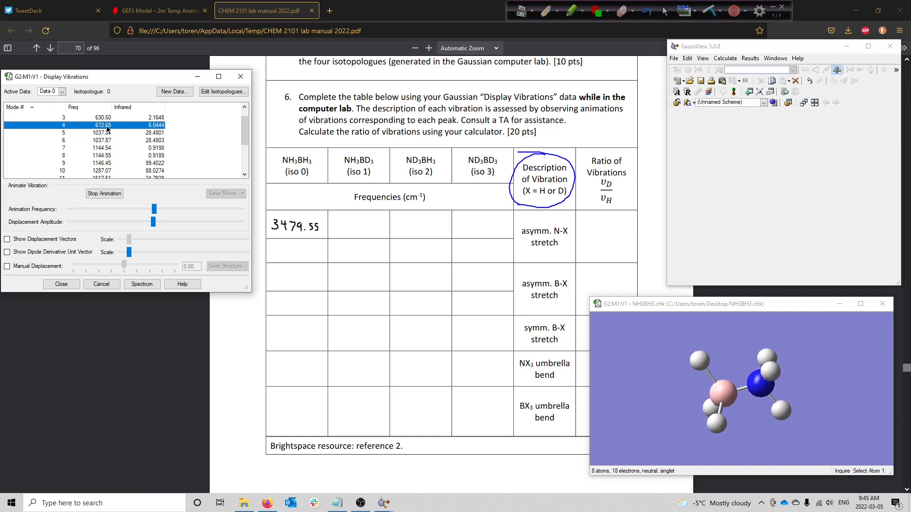
Animate modes 3 to 1 (630.60, 261.01 cm⁻¹), stop the animation and show the IR spectrum.
{"action": "scroll", "coordinate": [107, 128], "scroll_direction": "up", "scroll_amount": 1}
{"action": "left_click", "coordinate": [107, 132]}
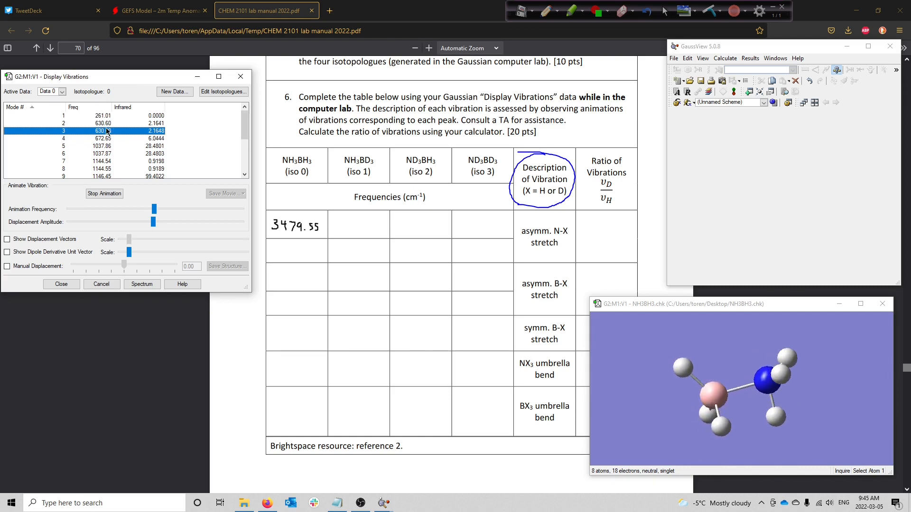
{"action": "left_click", "coordinate": [108, 124]}
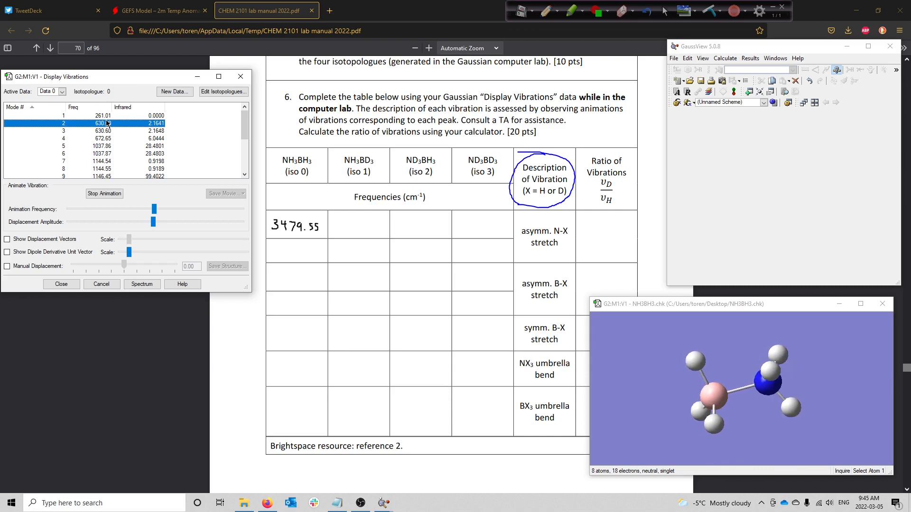
{"action": "left_click", "coordinate": [106, 117]}
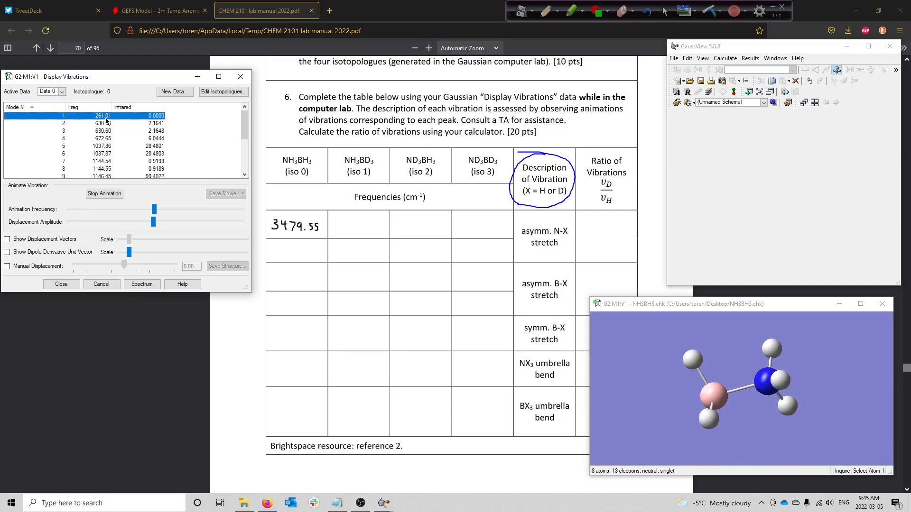
{"action": "left_click", "coordinate": [116, 195]}
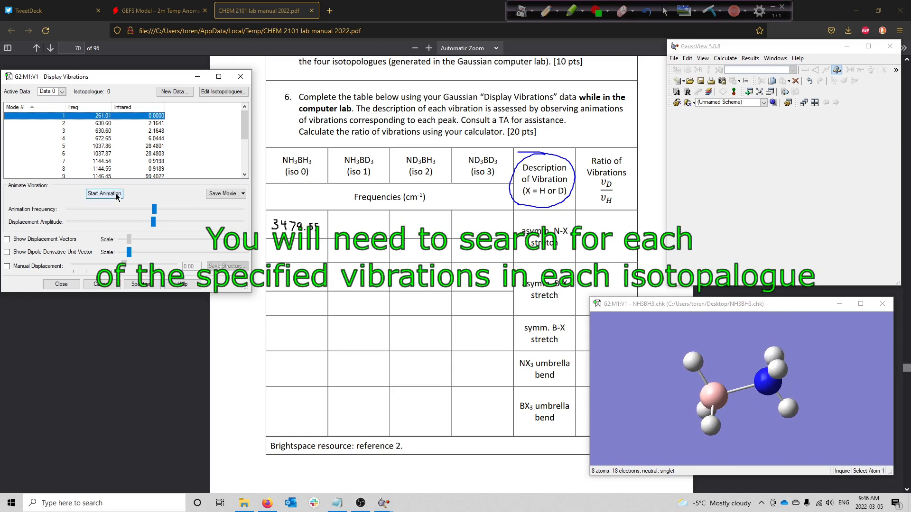
{"action": "left_click", "coordinate": [142, 285]}
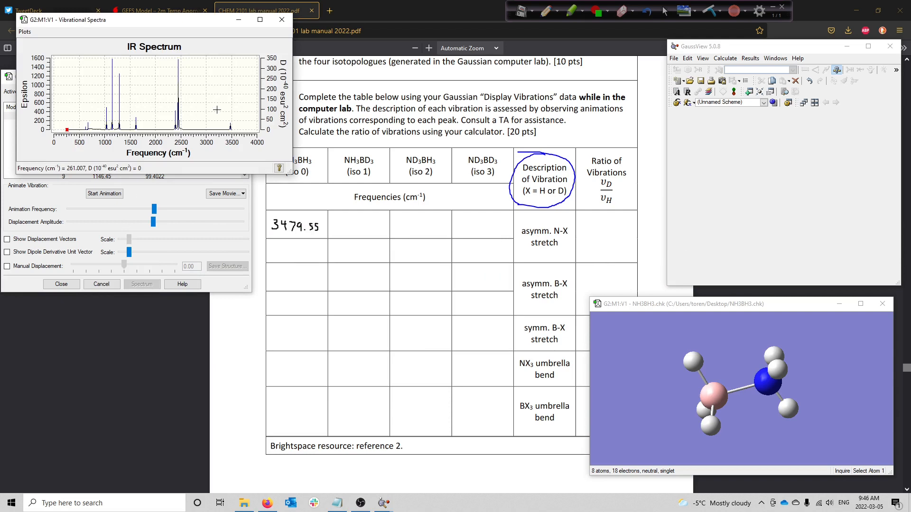
Read the IR spectrum peaks at 3479.55, 2451 and 2394.17 cm⁻¹.
{"action": "left_click", "coordinate": [116, 194]}
{"action": "left_click", "coordinate": [202, 37]}
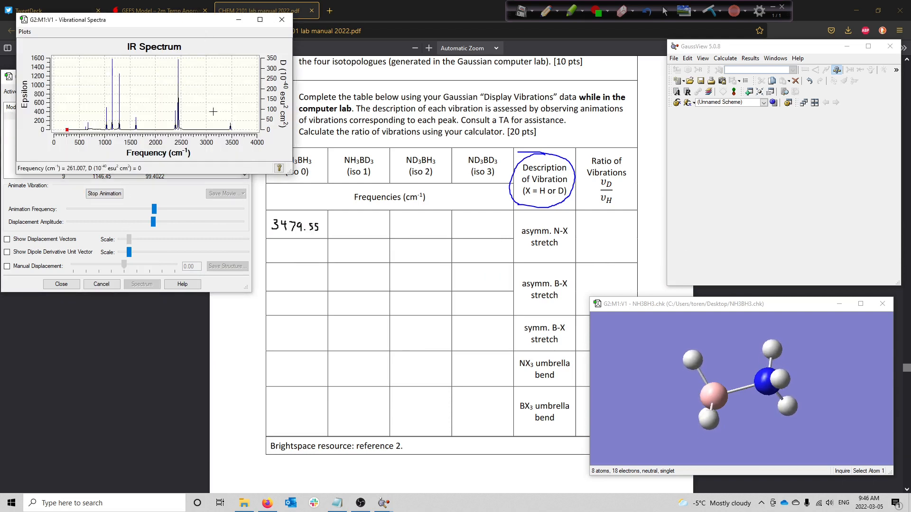
{"action": "left_click", "coordinate": [229, 127]}
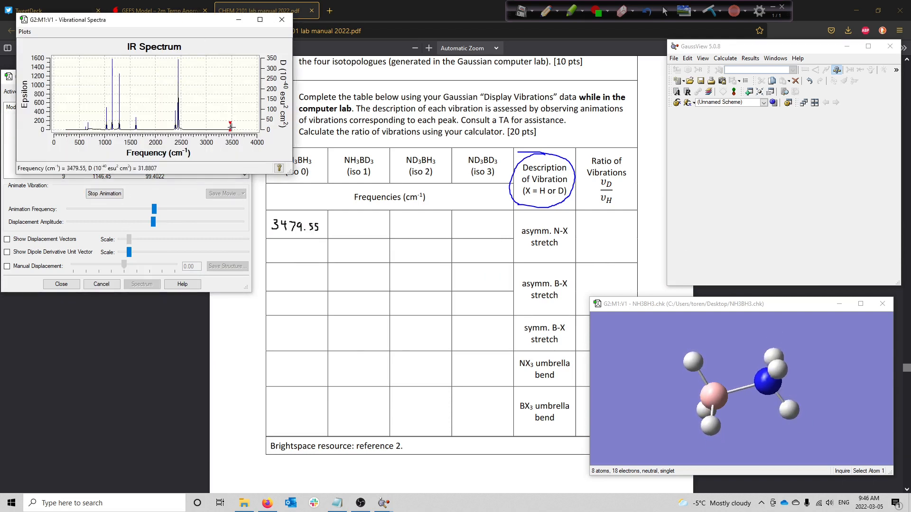
{"action": "left_click", "coordinate": [178, 125]}
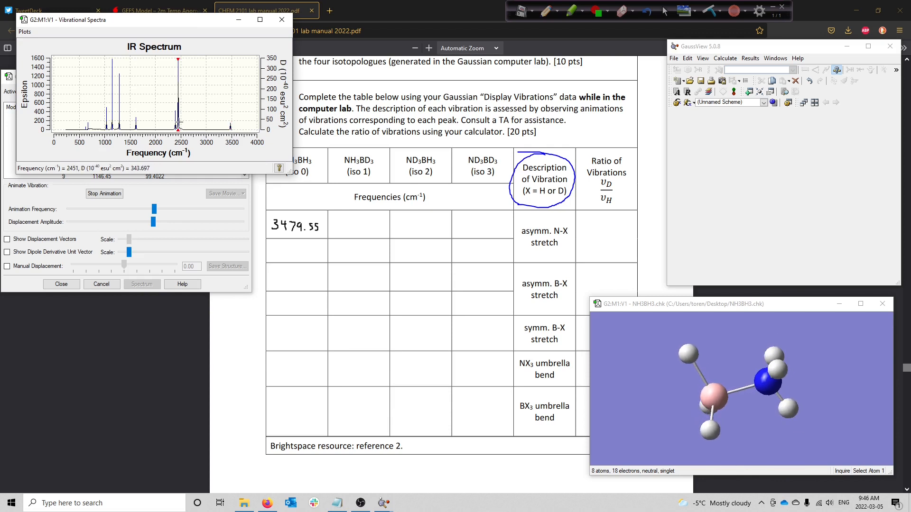
{"action": "left_click", "coordinate": [176, 127]}
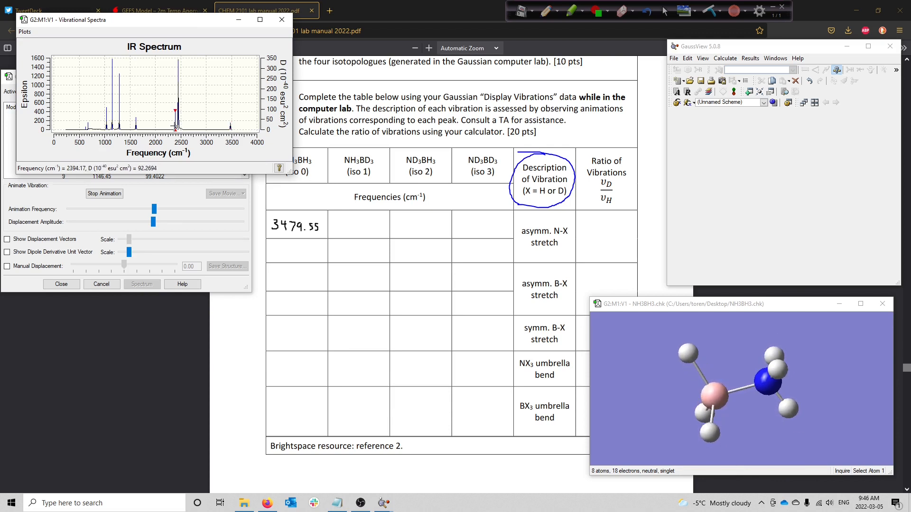
Close the spectrum, stop the animation and switch the active data to isotopologue 3 (Data 3).
{"action": "left_click", "coordinate": [282, 20]}
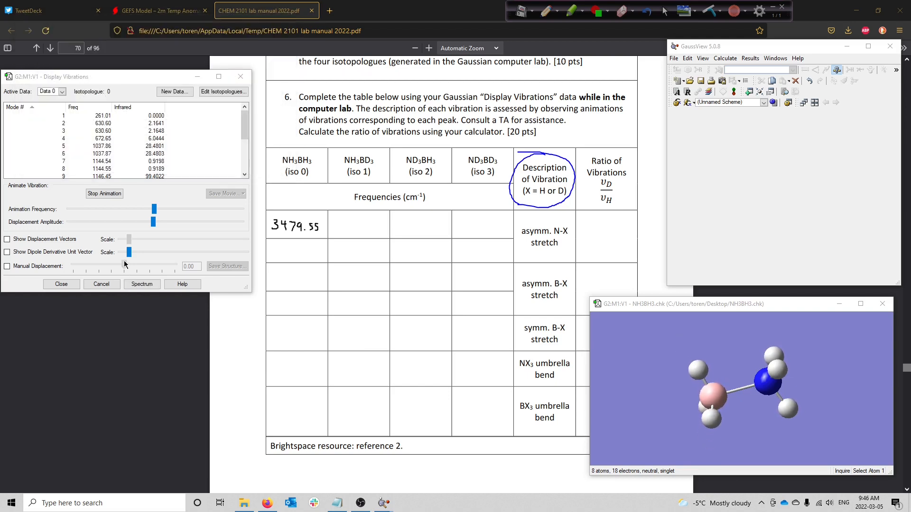
{"action": "left_click", "coordinate": [103, 196]}
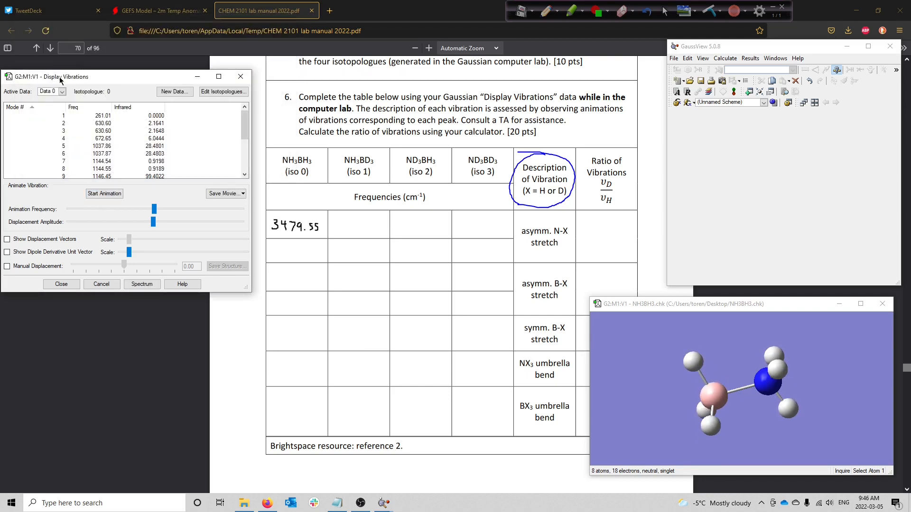
{"action": "left_click", "coordinate": [64, 93]}
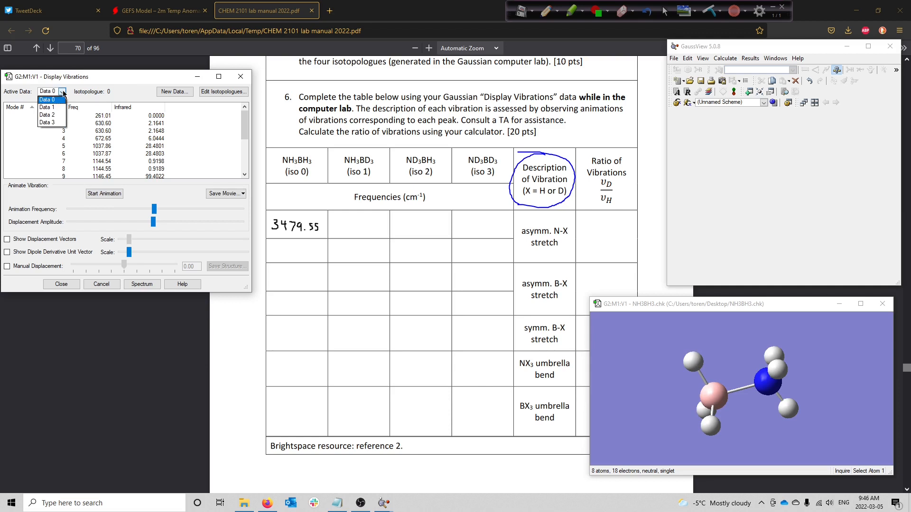
{"action": "left_click", "coordinate": [47, 125]}
Select and animate isotopologue 3's mode 18 at 2562.35 cm⁻¹.
{"action": "left_click", "coordinate": [158, 177]}
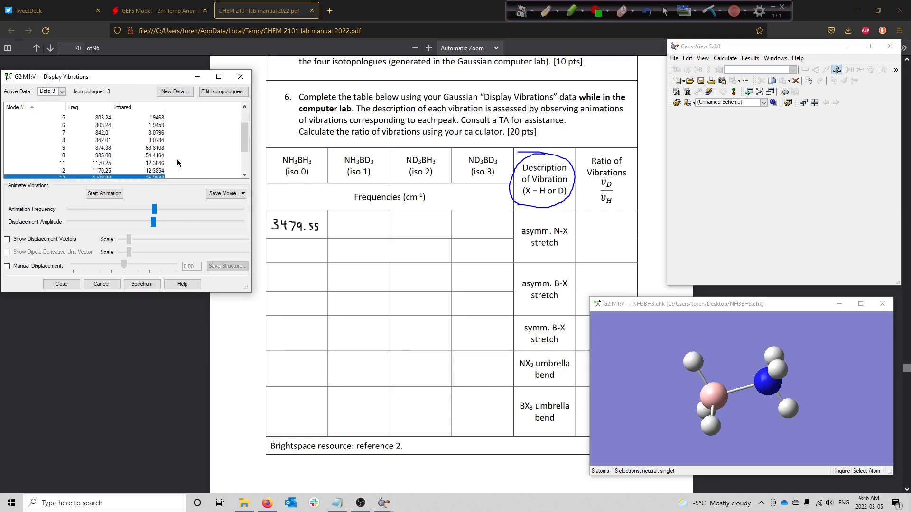
{"action": "scroll", "coordinate": [177, 161], "scroll_direction": "down", "scroll_amount": 3}
{"action": "left_click", "coordinate": [119, 176]}
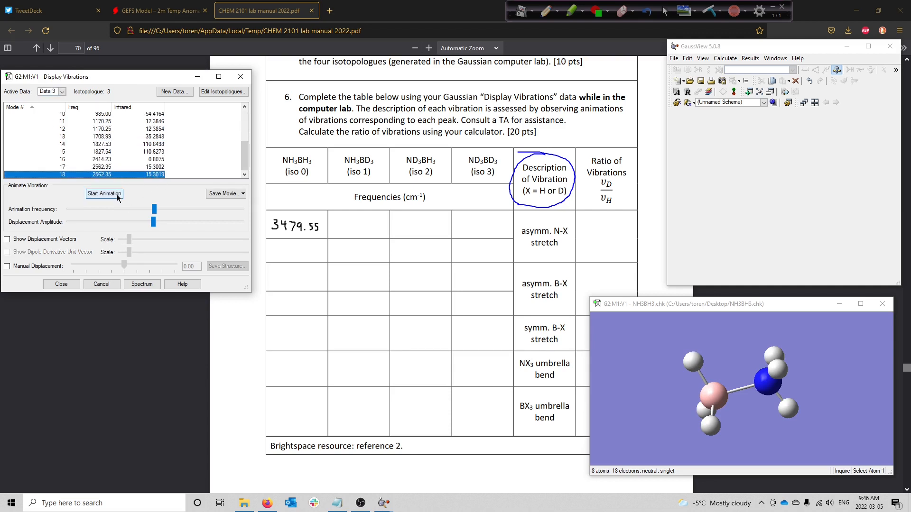
{"action": "left_click", "coordinate": [116, 196]}
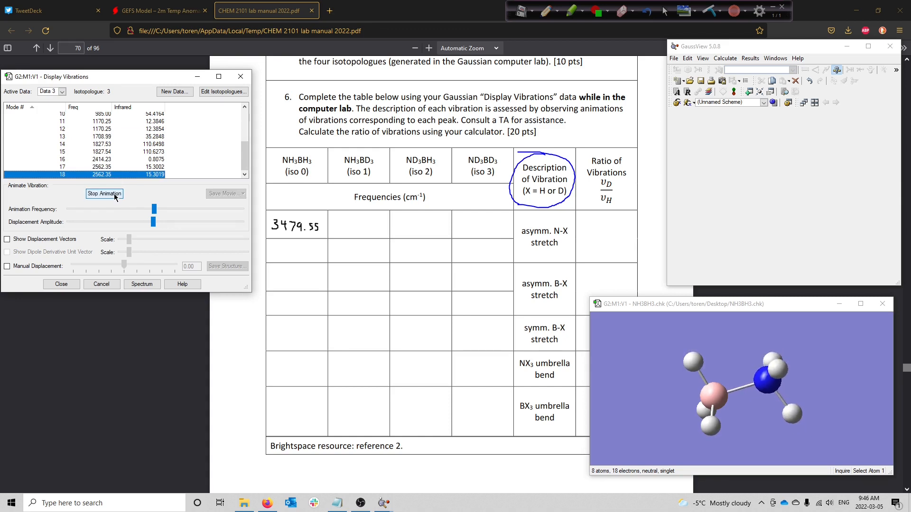
{"action": "left_click", "coordinate": [104, 194]}
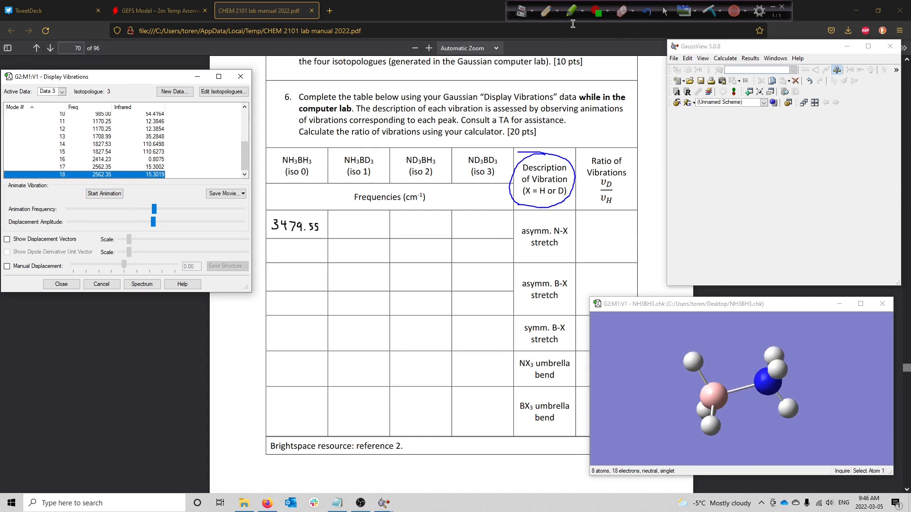
Handwrite 2562.35 in the ND3BD3 cell and circle the Ratio of Vibrations header in green.
{"action": "left_click", "coordinate": [547, 13]}
{"action": "mouse_move", "coordinate": [461, 222]}
{"action": "left_mouse_down"}
{"action": "mouse_move", "coordinate": [473, 235]}
{"action": "mouse_move", "coordinate": [471, 225]}
{"action": "mouse_move", "coordinate": [490, 234]}
{"action": "mouse_move", "coordinate": [503, 224]}
{"action": "mouse_move", "coordinate": [498, 234]}
{"action": "left_mouse_up"}
{"action": "left_click", "coordinate": [492, 231]}
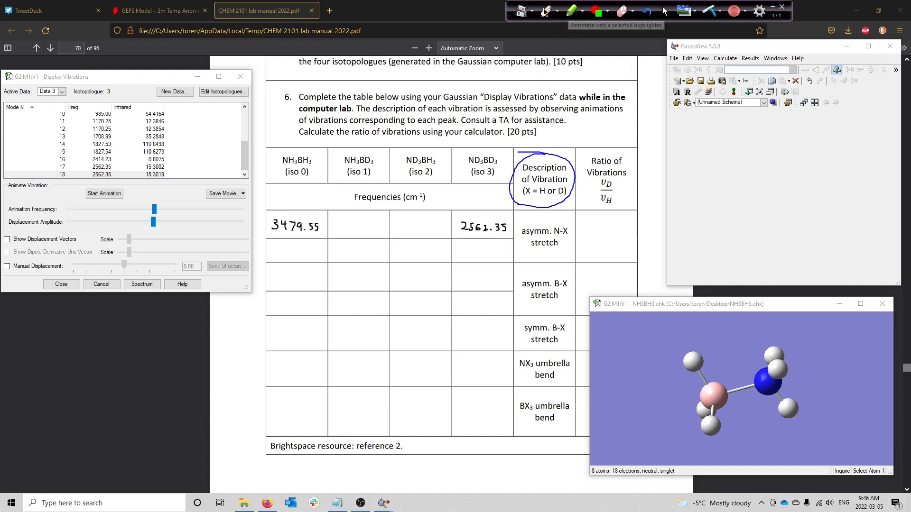
{"action": "left_click", "coordinate": [557, 12]}
{"action": "left_click", "coordinate": [565, 71]}
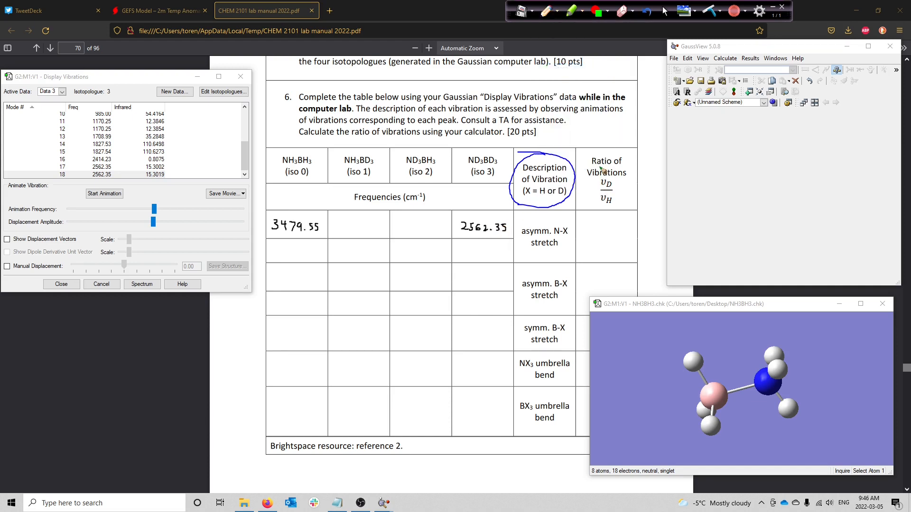
{"action": "mouse_move", "coordinate": [604, 154]}
{"action": "left_mouse_down"}
{"action": "mouse_move", "coordinate": [576, 168]}
{"action": "mouse_move", "coordinate": [609, 209]}
{"action": "mouse_move", "coordinate": [633, 169]}
{"action": "mouse_move", "coordinate": [586, 159]}
{"action": "left_mouse_up"}
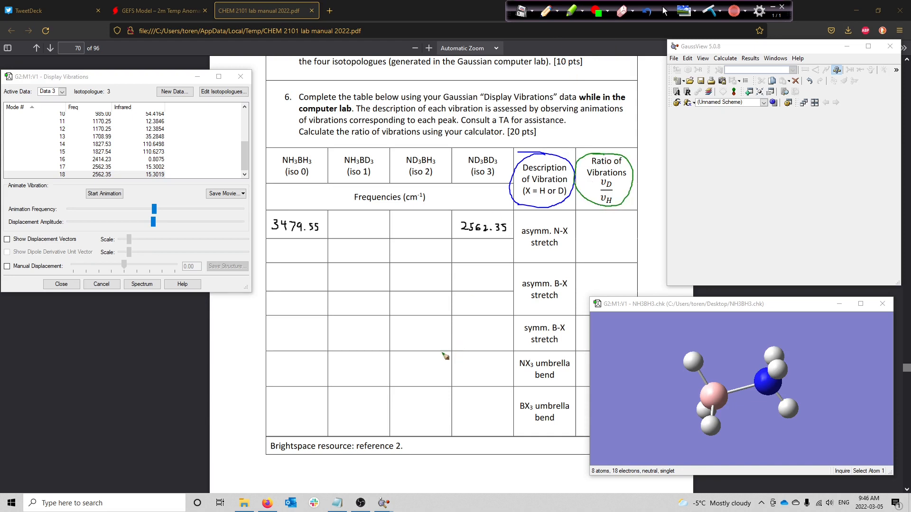
{"action": "left_click", "coordinate": [11, 503]}
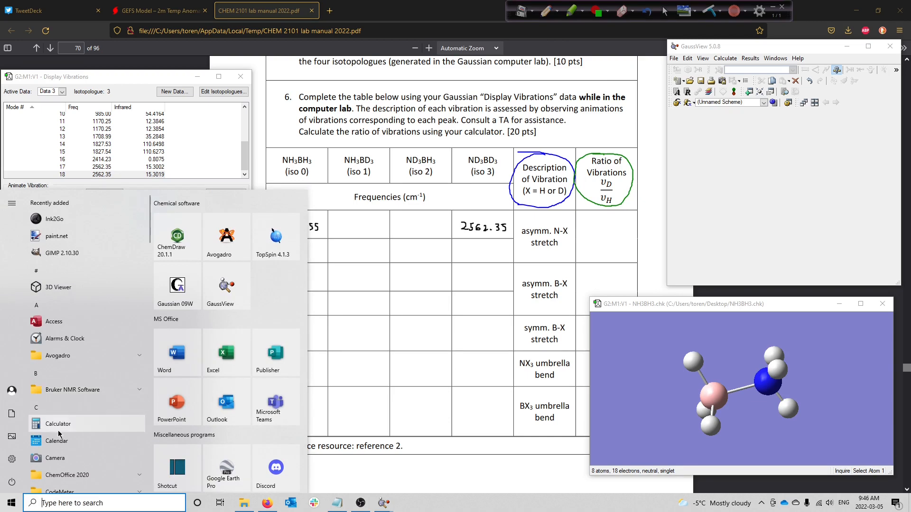
Compute 2562.35 ÷ 3479.55 in Calculator, giving 0.7364.
{"action": "left_click", "coordinate": [59, 424]}
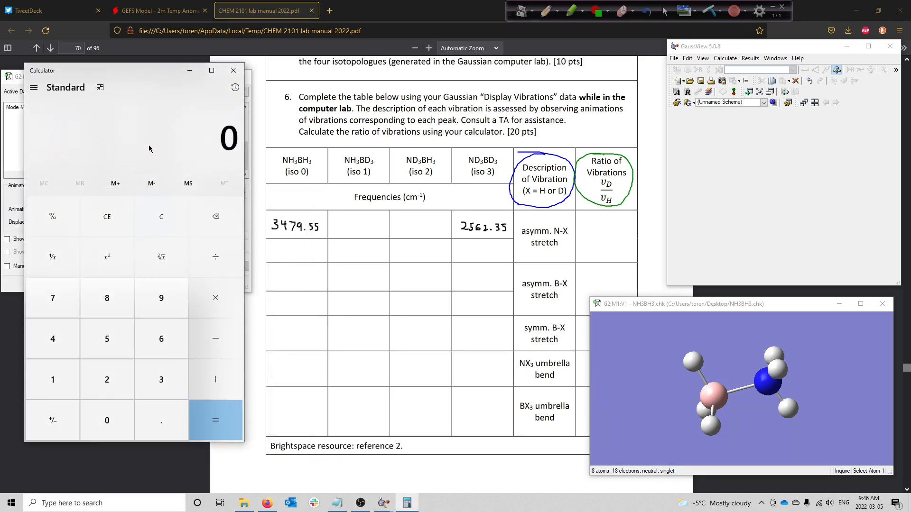
{"action": "type", "text": "256"}
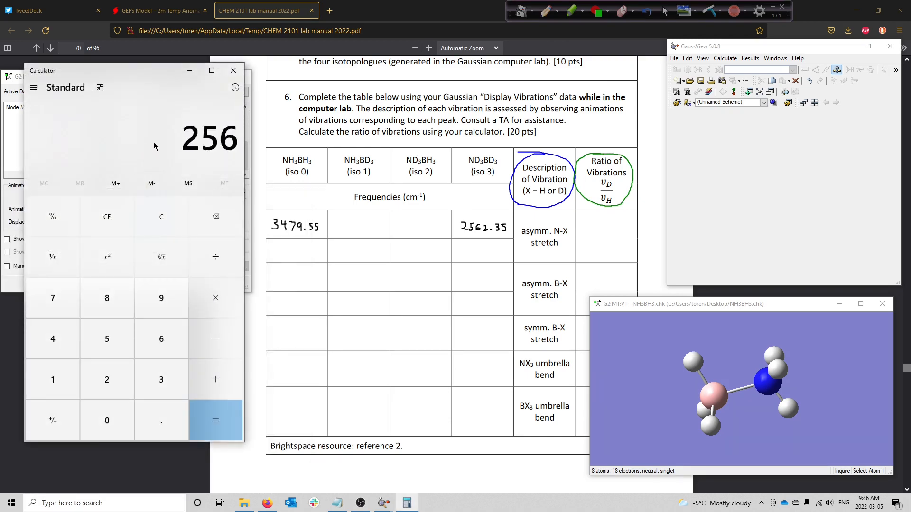
{"action": "type", "text": "2.35/347"}
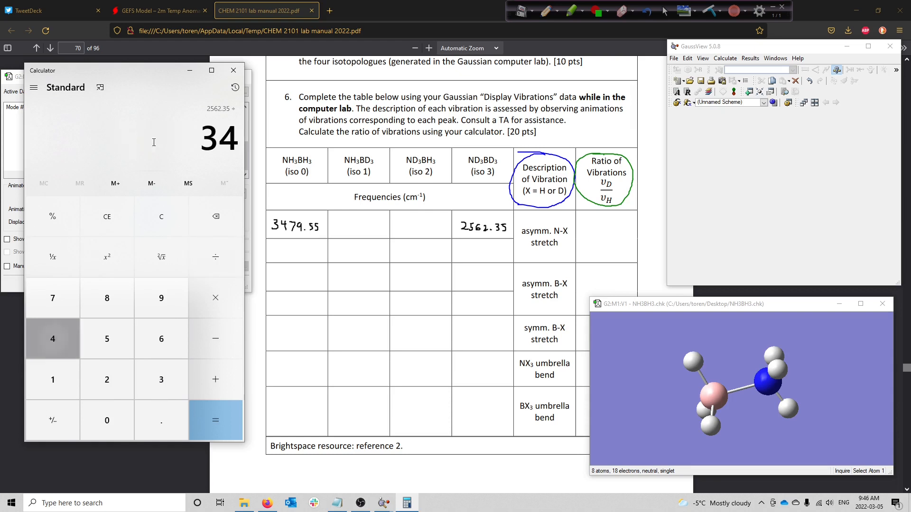
{"action": "type", "text": "9.55"}
{"action": "key", "text": "Return"}
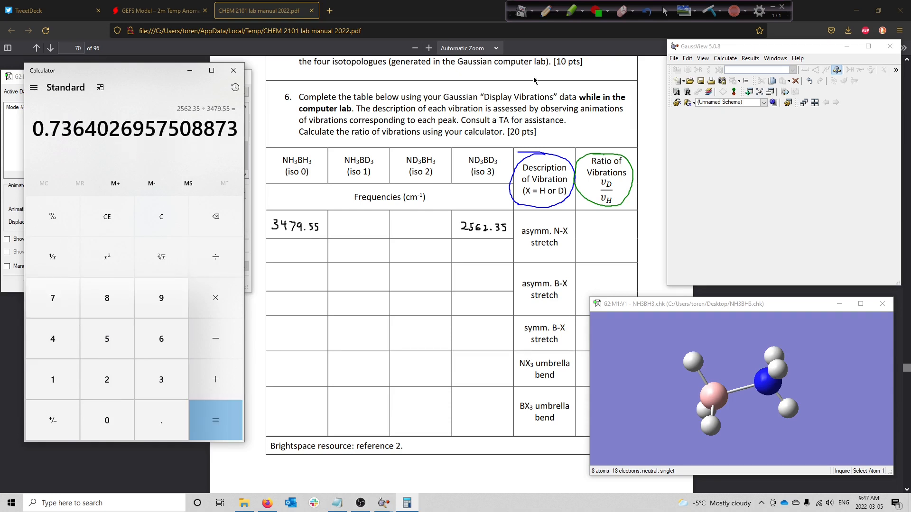
Write 0.73 in black ink in the first Ratio cell, then erase all annotations.
{"action": "left_click", "coordinate": [557, 12]}
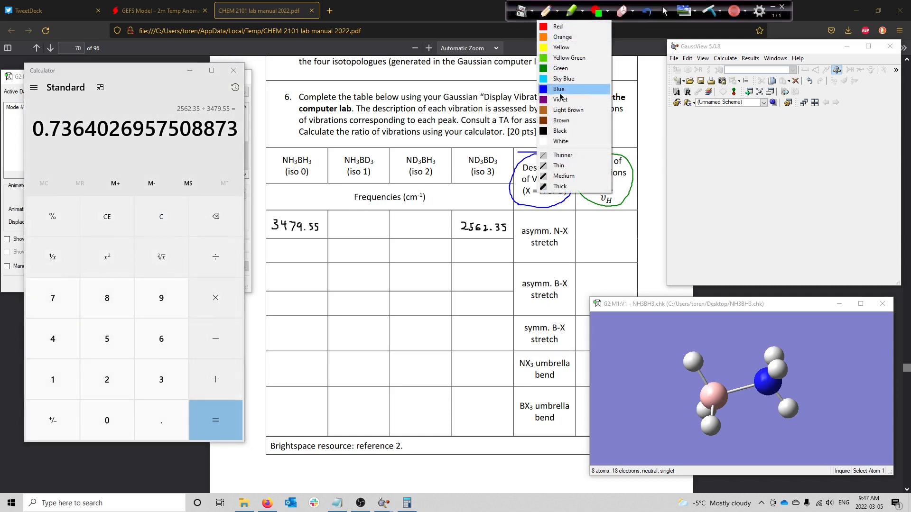
{"action": "left_click", "coordinate": [560, 131]}
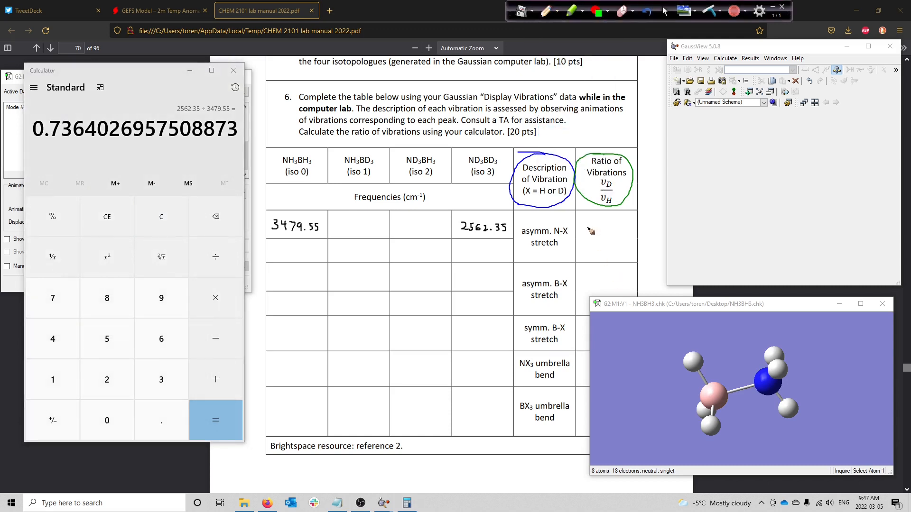
{"action": "mouse_move", "coordinate": [588, 232]}
{"action": "left_mouse_down"}
{"action": "mouse_move", "coordinate": [587, 240]}
{"action": "mouse_move", "coordinate": [590, 232]}
{"action": "left_mouse_up"}
{"action": "left_click", "coordinate": [593, 238]}
{"action": "mouse_move", "coordinate": [597, 232]}
{"action": "left_mouse_down"}
{"action": "mouse_move", "coordinate": [600, 241]}
{"action": "mouse_move", "coordinate": [614, 236]}
{"action": "left_mouse_up"}
{"action": "left_click", "coordinate": [663, 14]}
{"action": "key", "text": "Delete"}
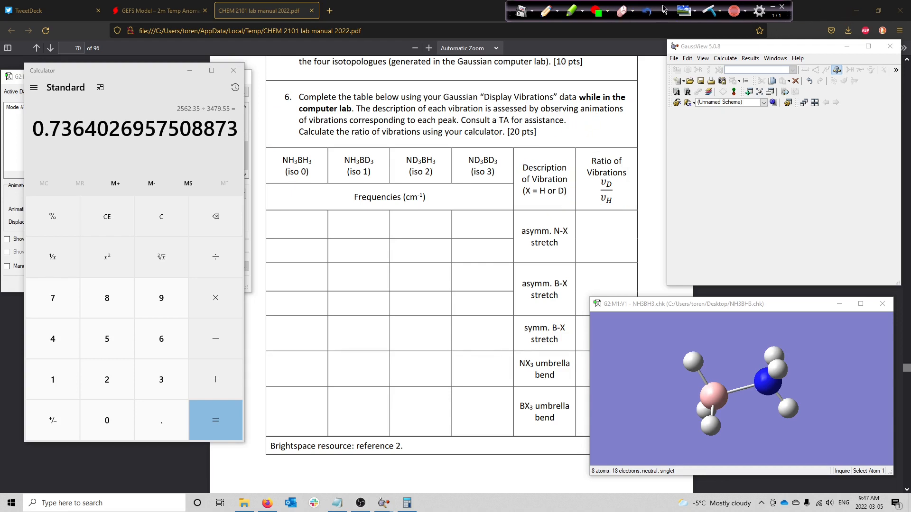
Minimize GaussView, the NH3BH3 molecule window, Calculator and the PDF manual.
{"action": "left_click", "coordinate": [846, 46]}
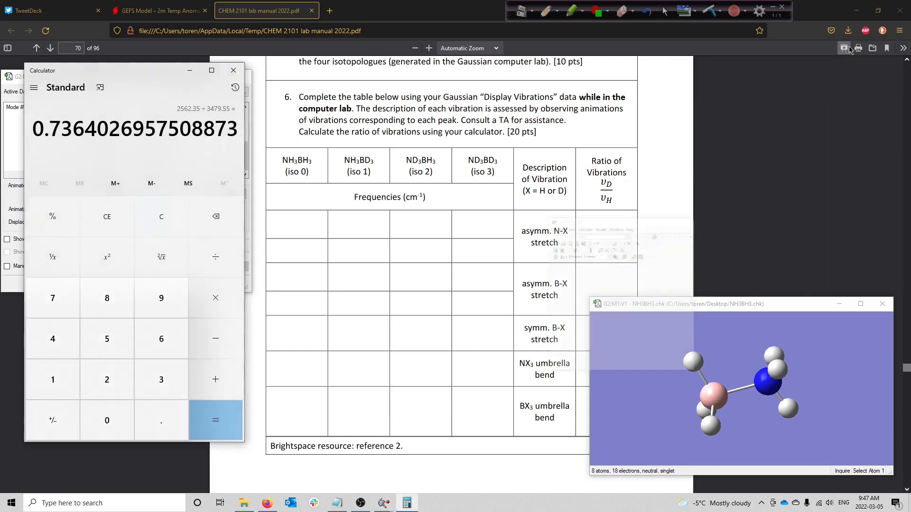
{"action": "left_click", "coordinate": [843, 307]}
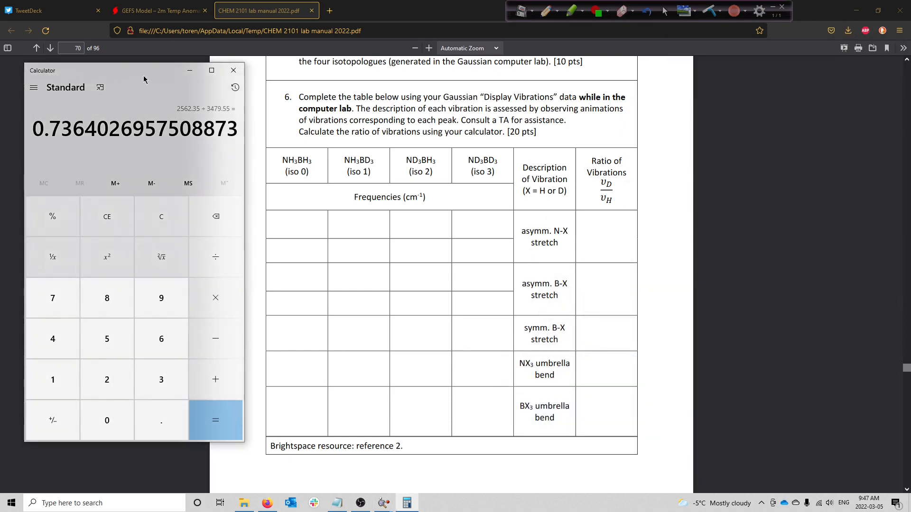
{"action": "left_click", "coordinate": [188, 71]}
{"action": "left_click", "coordinate": [853, 9]}
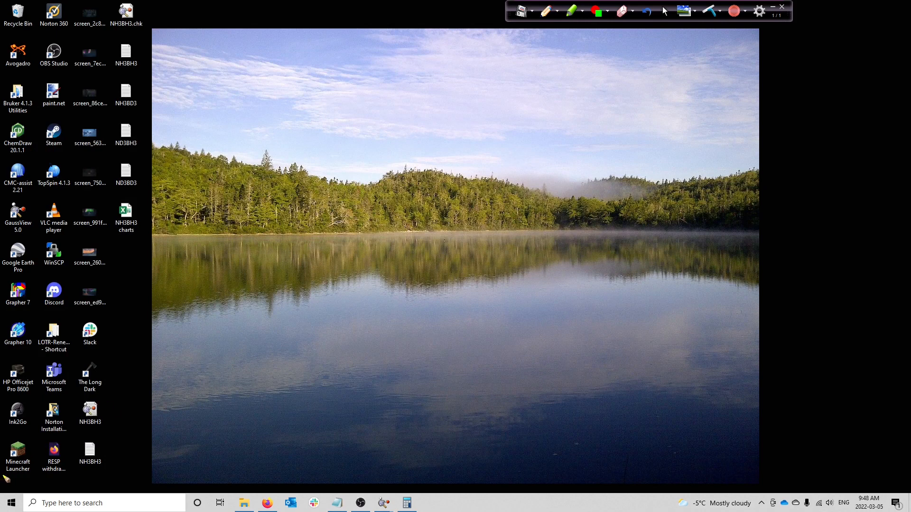
Draw a yellow highlight stroke on the desktop, then erase it and exit drawing mode.
{"action": "mouse_move", "coordinate": [7, 479]}
{"action": "left_mouse_down"}
{"action": "mouse_move", "coordinate": [123, 430]}
{"action": "mouse_move", "coordinate": [311, 316]}
{"action": "left_mouse_up"}
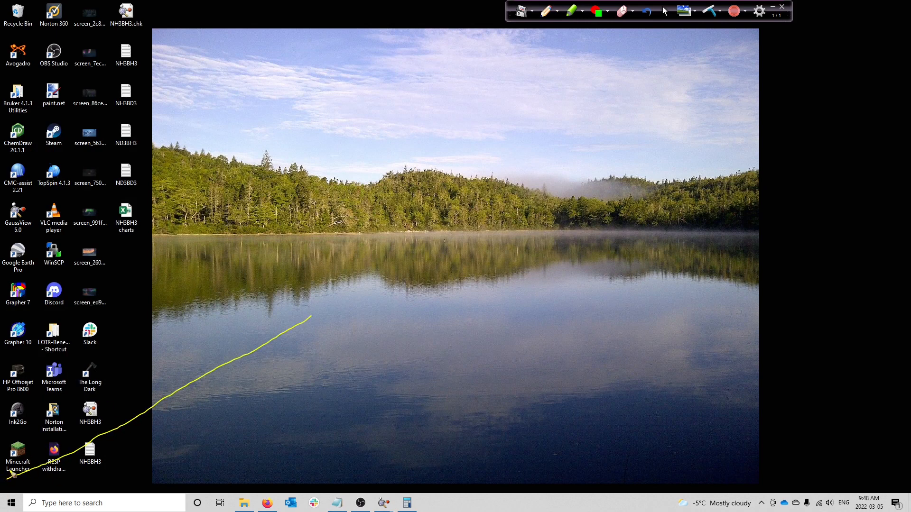
{"action": "mouse_move", "coordinate": [20, 456]}
{"action": "left_mouse_down"}
{"action": "mouse_move", "coordinate": [8, 480]}
{"action": "mouse_move", "coordinate": [40, 490]}
{"action": "left_mouse_up"}
{"action": "left_click", "coordinate": [709, 13]}
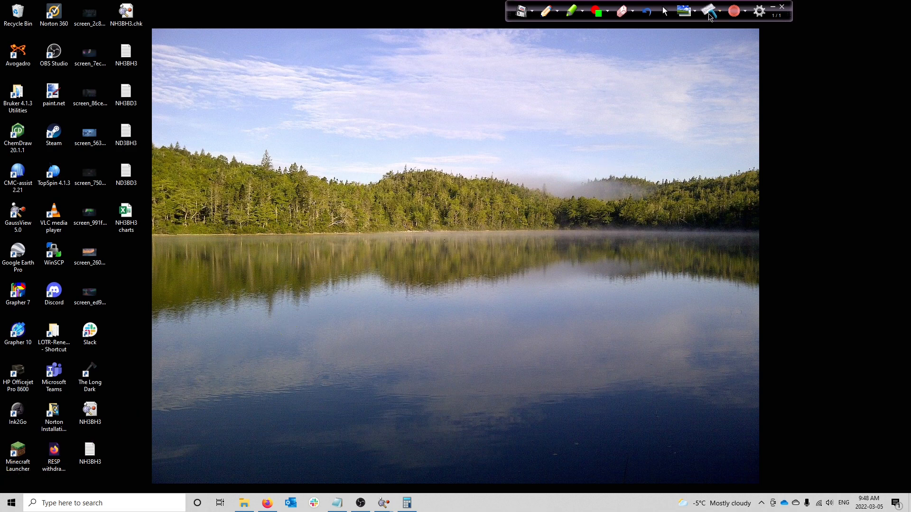
{"action": "left_click", "coordinate": [665, 13]}
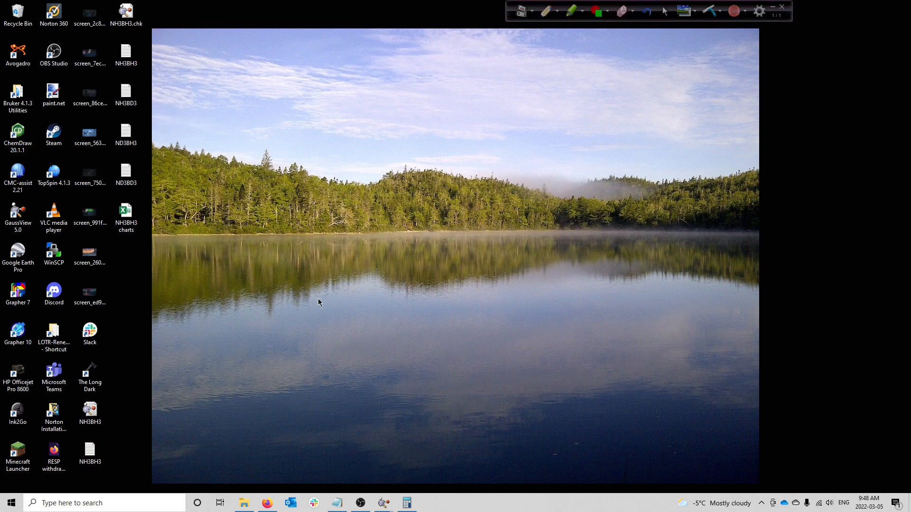
Select the NH3BH3 data files, including NH3BH3.chk, NH3BD3, ND3BH3, ND3BD3, and the charts workbook.
{"action": "left_click", "coordinate": [93, 416], "text": "ctrl"}
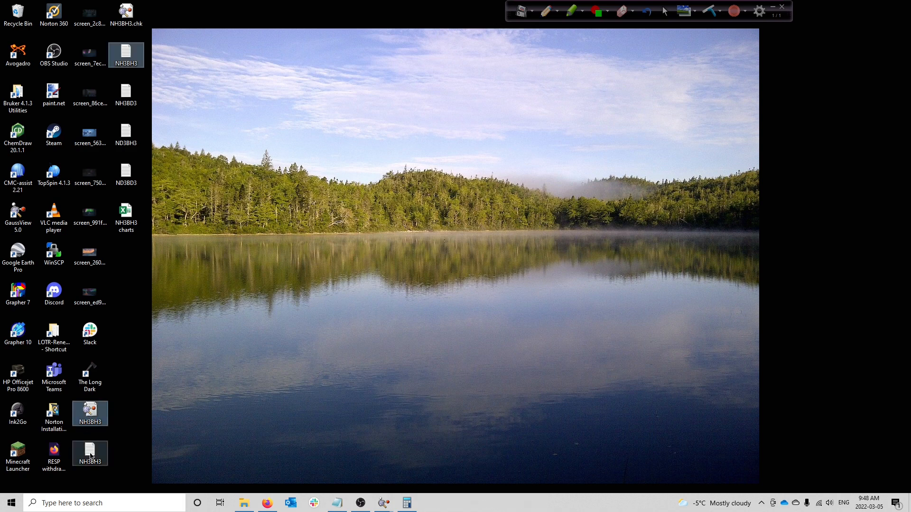
{"action": "left_click", "coordinate": [92, 458], "text": "ctrl"}
{"action": "left_click", "coordinate": [128, 21], "text": "ctrl"}
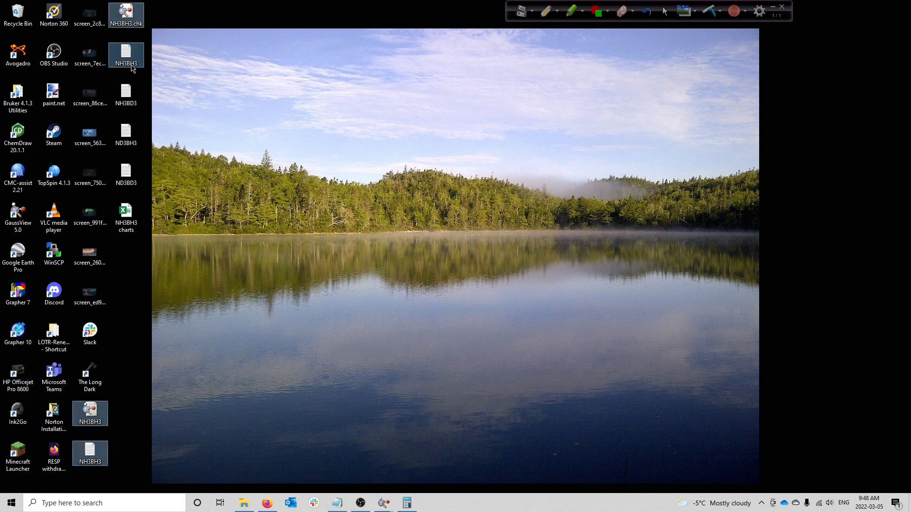
{"action": "left_click", "coordinate": [131, 95], "text": "ctrl"}
{"action": "left_click", "coordinate": [131, 134], "text": "ctrl"}
{"action": "left_click", "coordinate": [132, 173], "text": "ctrl"}
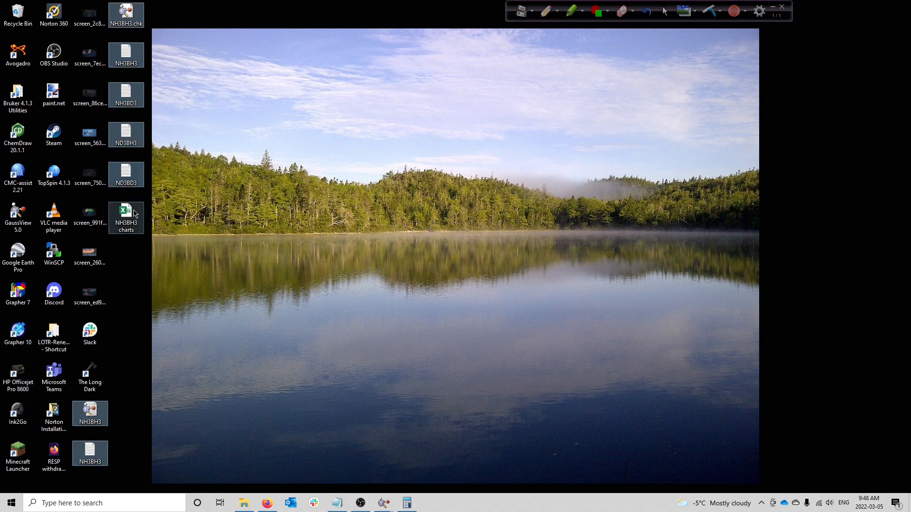
{"action": "left_click", "coordinate": [136, 209], "text": "ctrl"}
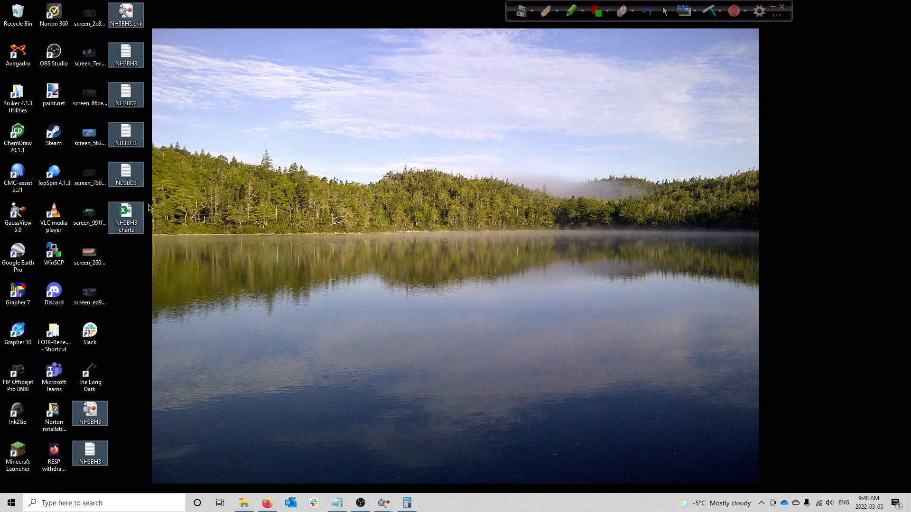
Go to the Student Gaussian IR Data folder on the D: drive in File Explorer.
{"action": "left_click", "coordinate": [245, 503]}
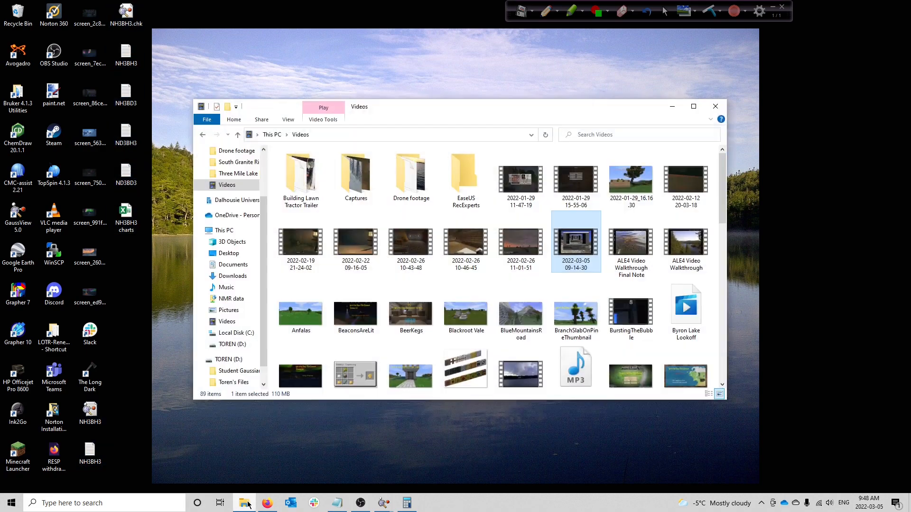
{"action": "scroll", "coordinate": [230, 341], "scroll_direction": "down", "scroll_amount": 1}
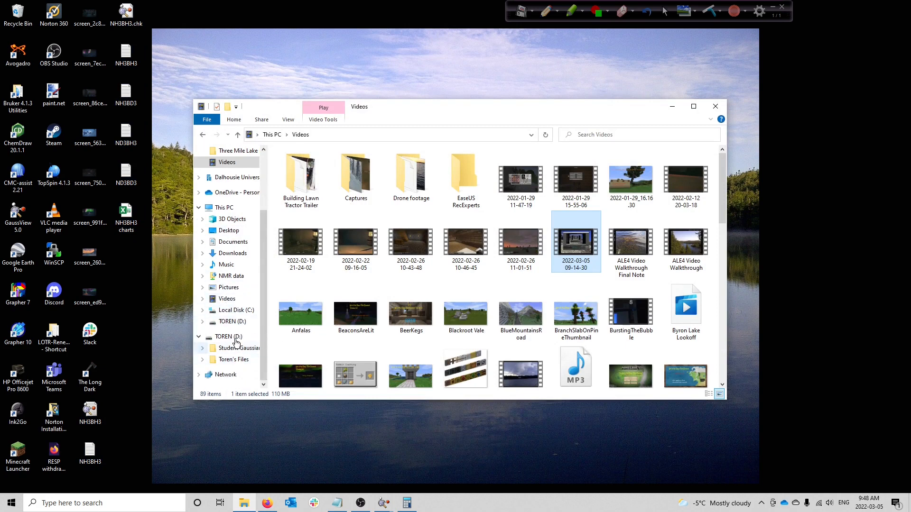
{"action": "left_click", "coordinate": [236, 338]}
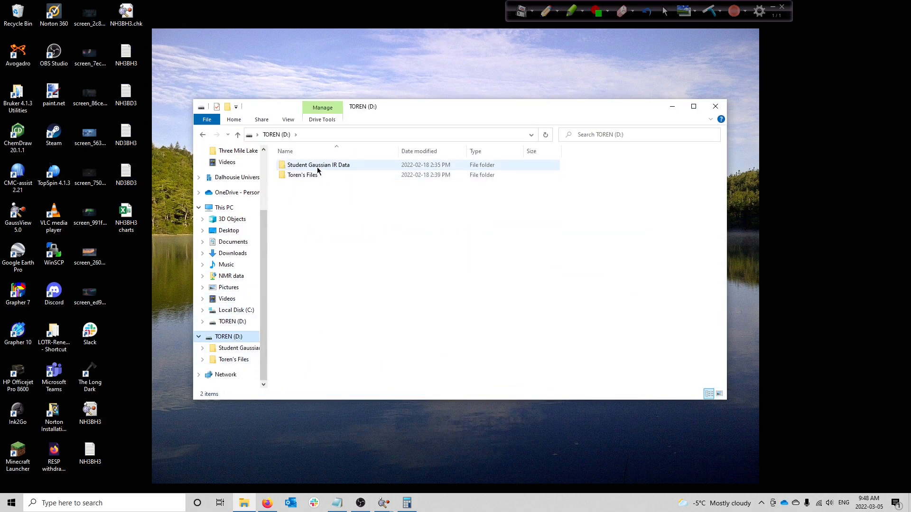
{"action": "left_click", "coordinate": [318, 167]}
{"action": "double_click", "coordinate": [317, 167]}
Create a new folder there named with the student ID.
{"action": "right_click", "coordinate": [316, 212]}
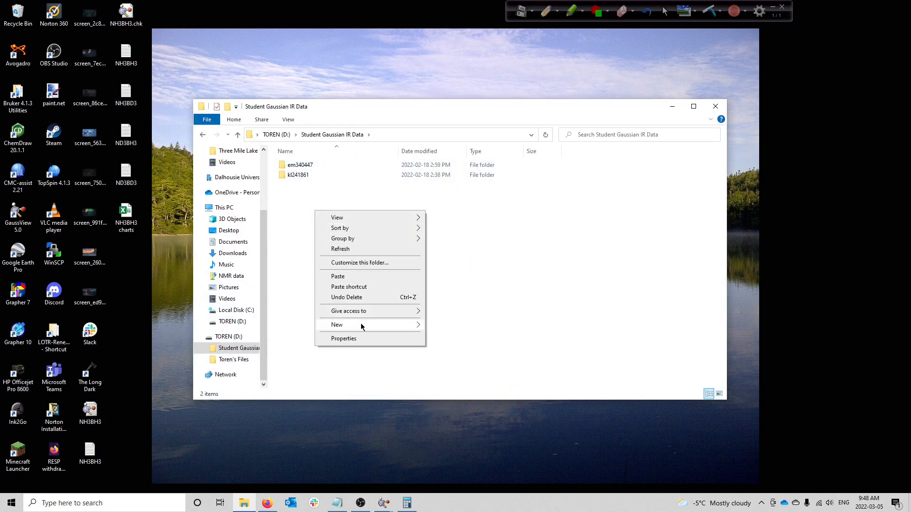
{"action": "mouse_move", "coordinate": [363, 325]}
{"action": "left_click", "coordinate": [446, 112]}
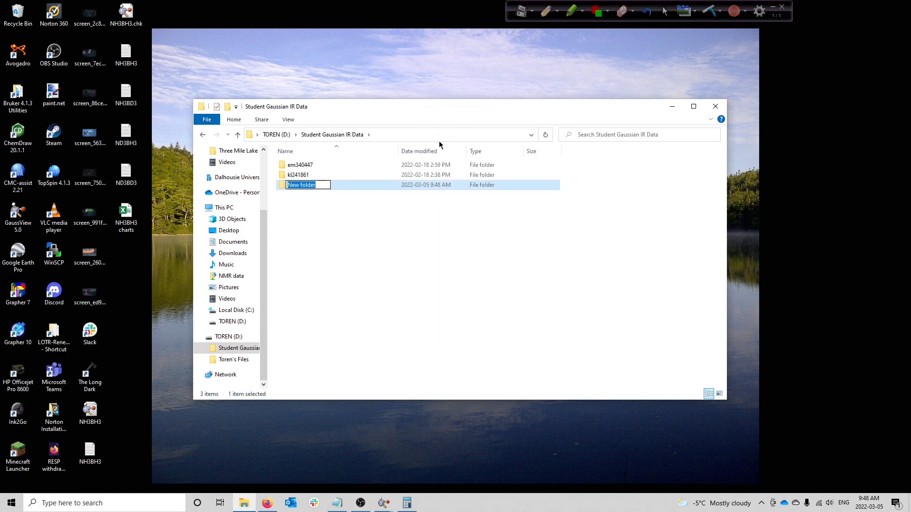
{"action": "type", "text": "tr217804"}
{"action": "key", "text": "Return"}
Paste the eight NH3BH3 data files into the new student folder.
{"action": "double_click", "coordinate": [315, 185]}
{"action": "right_click", "coordinate": [328, 197]}
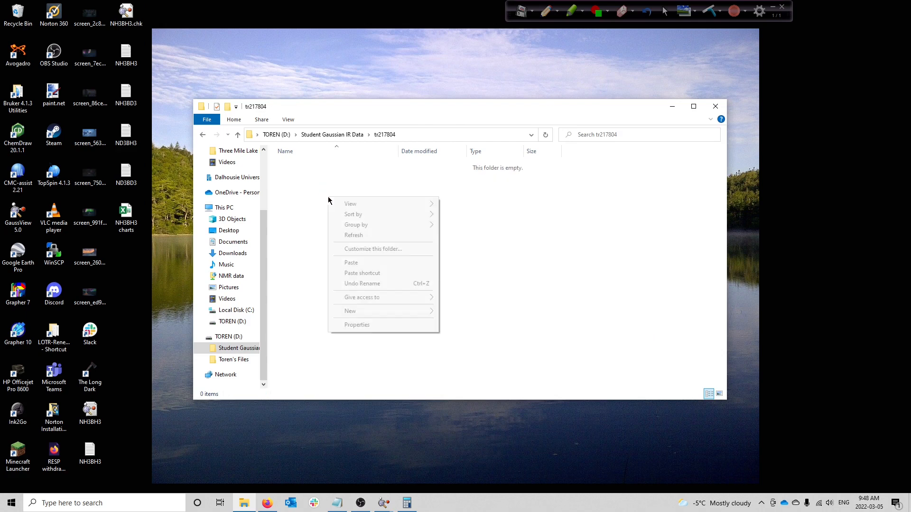
{"action": "left_click", "coordinate": [362, 262]}
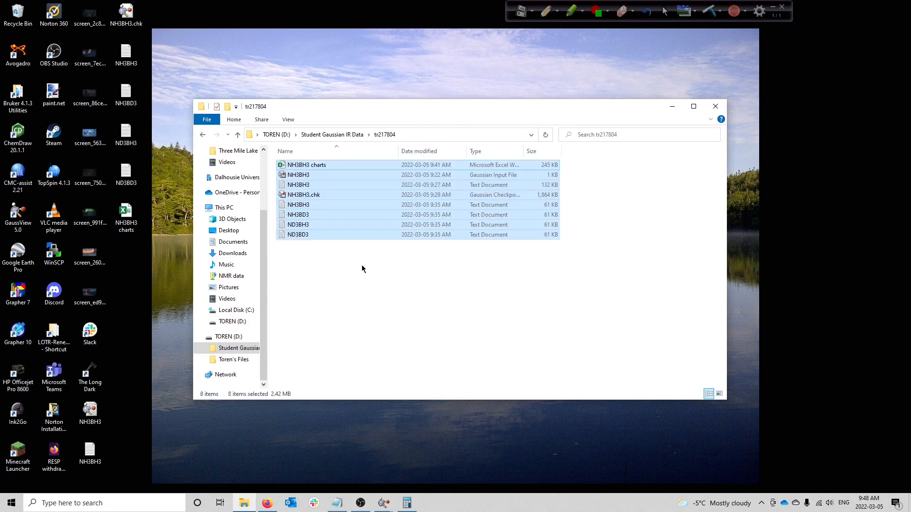
{"action": "left_click", "coordinate": [362, 274]}
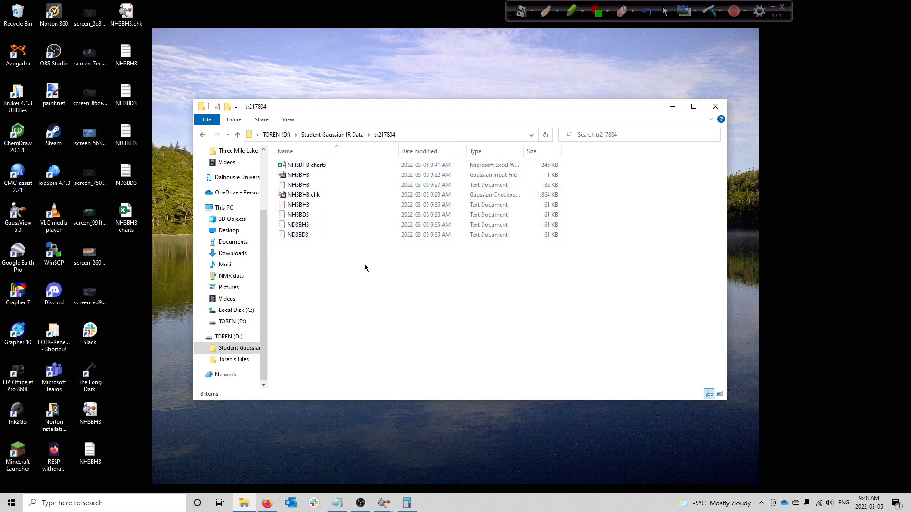